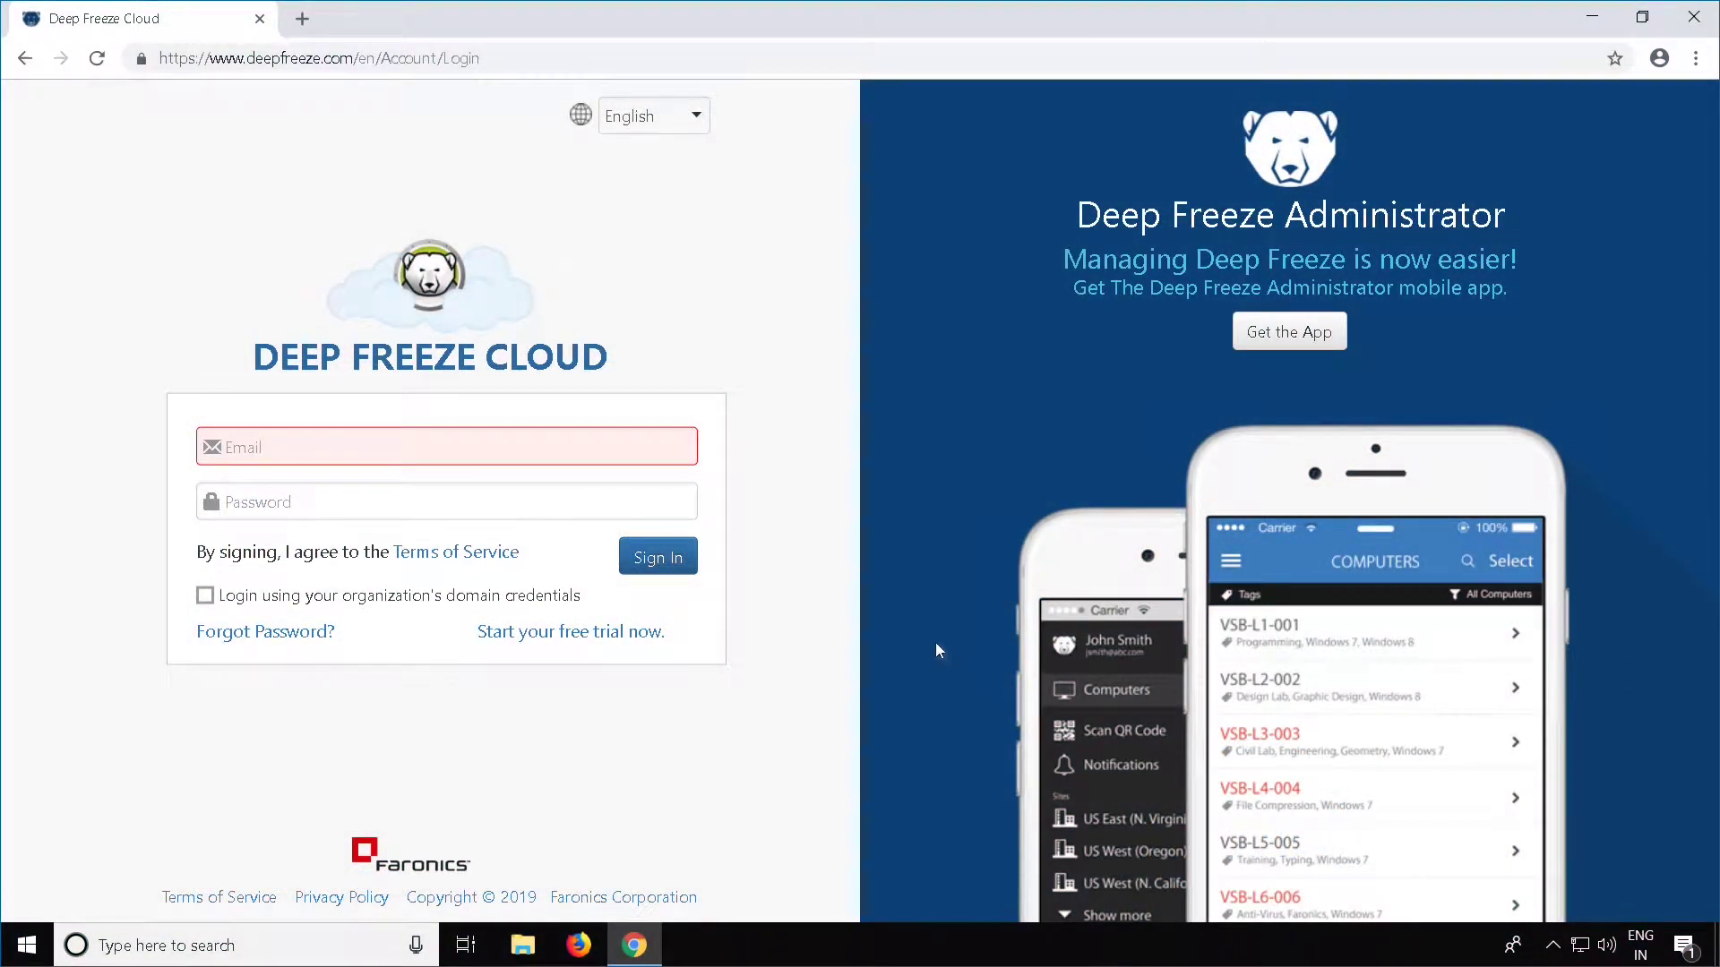
Sign in to the console with the saved account e-mail and its password
{"action": "left_click", "coordinate": [522, 447]}
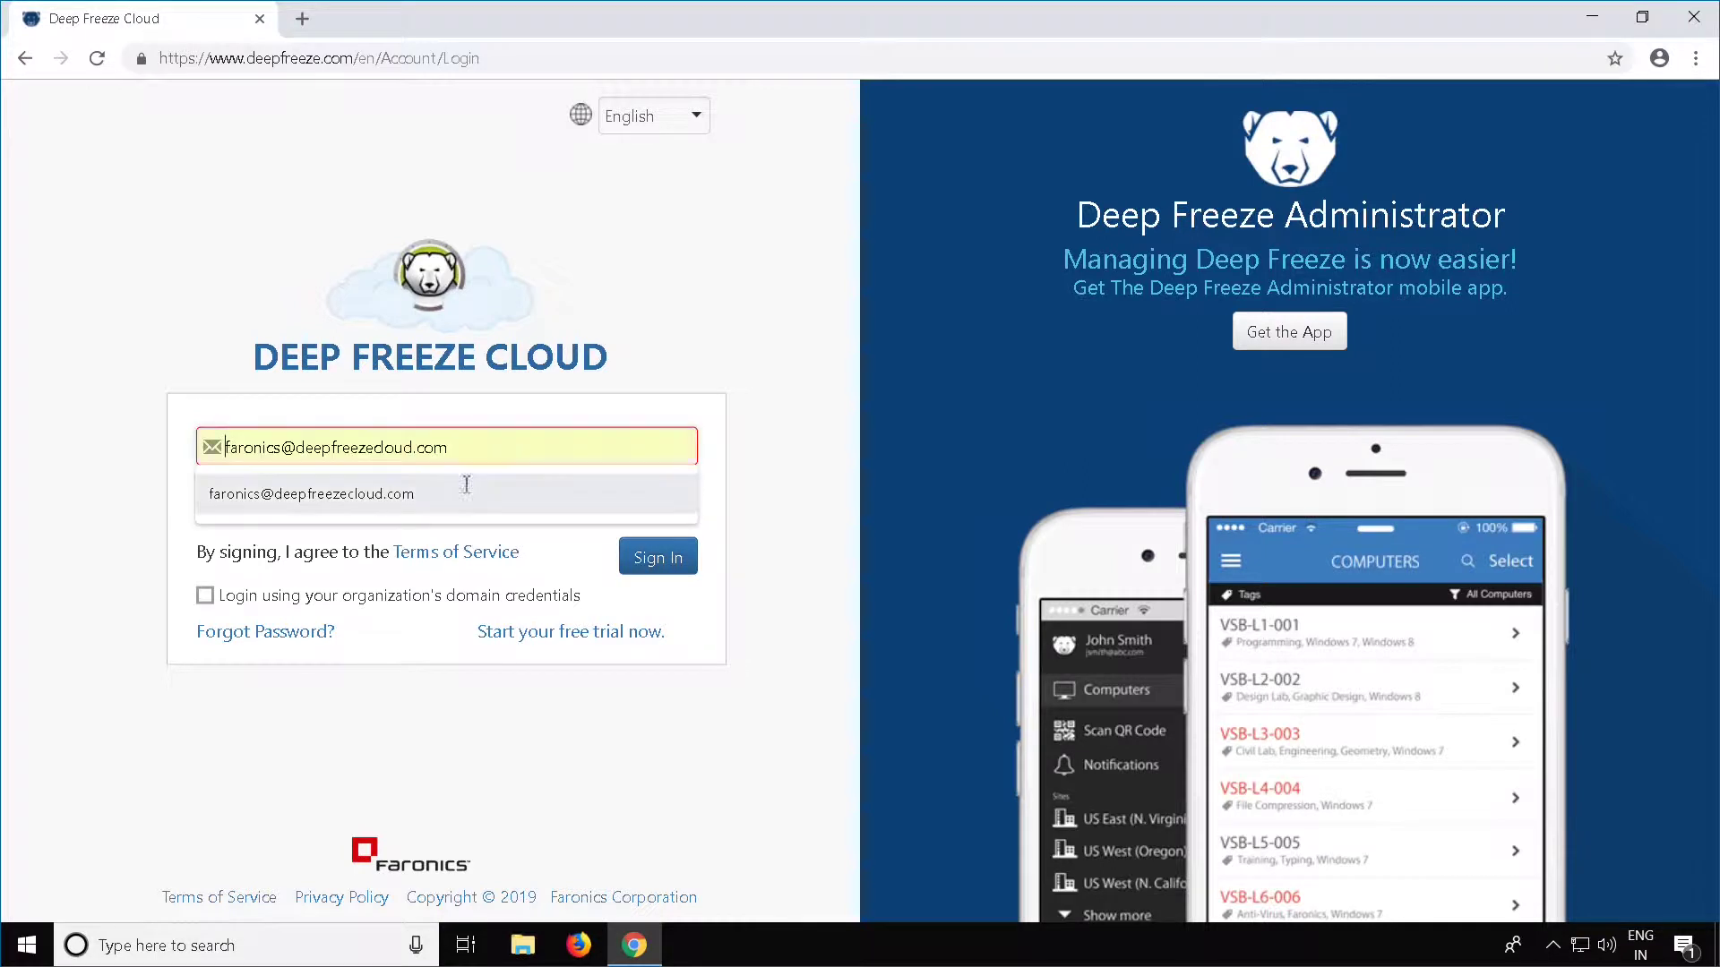
{"action": "left_click", "coordinate": [417, 505]}
{"action": "type", "text": "********"}
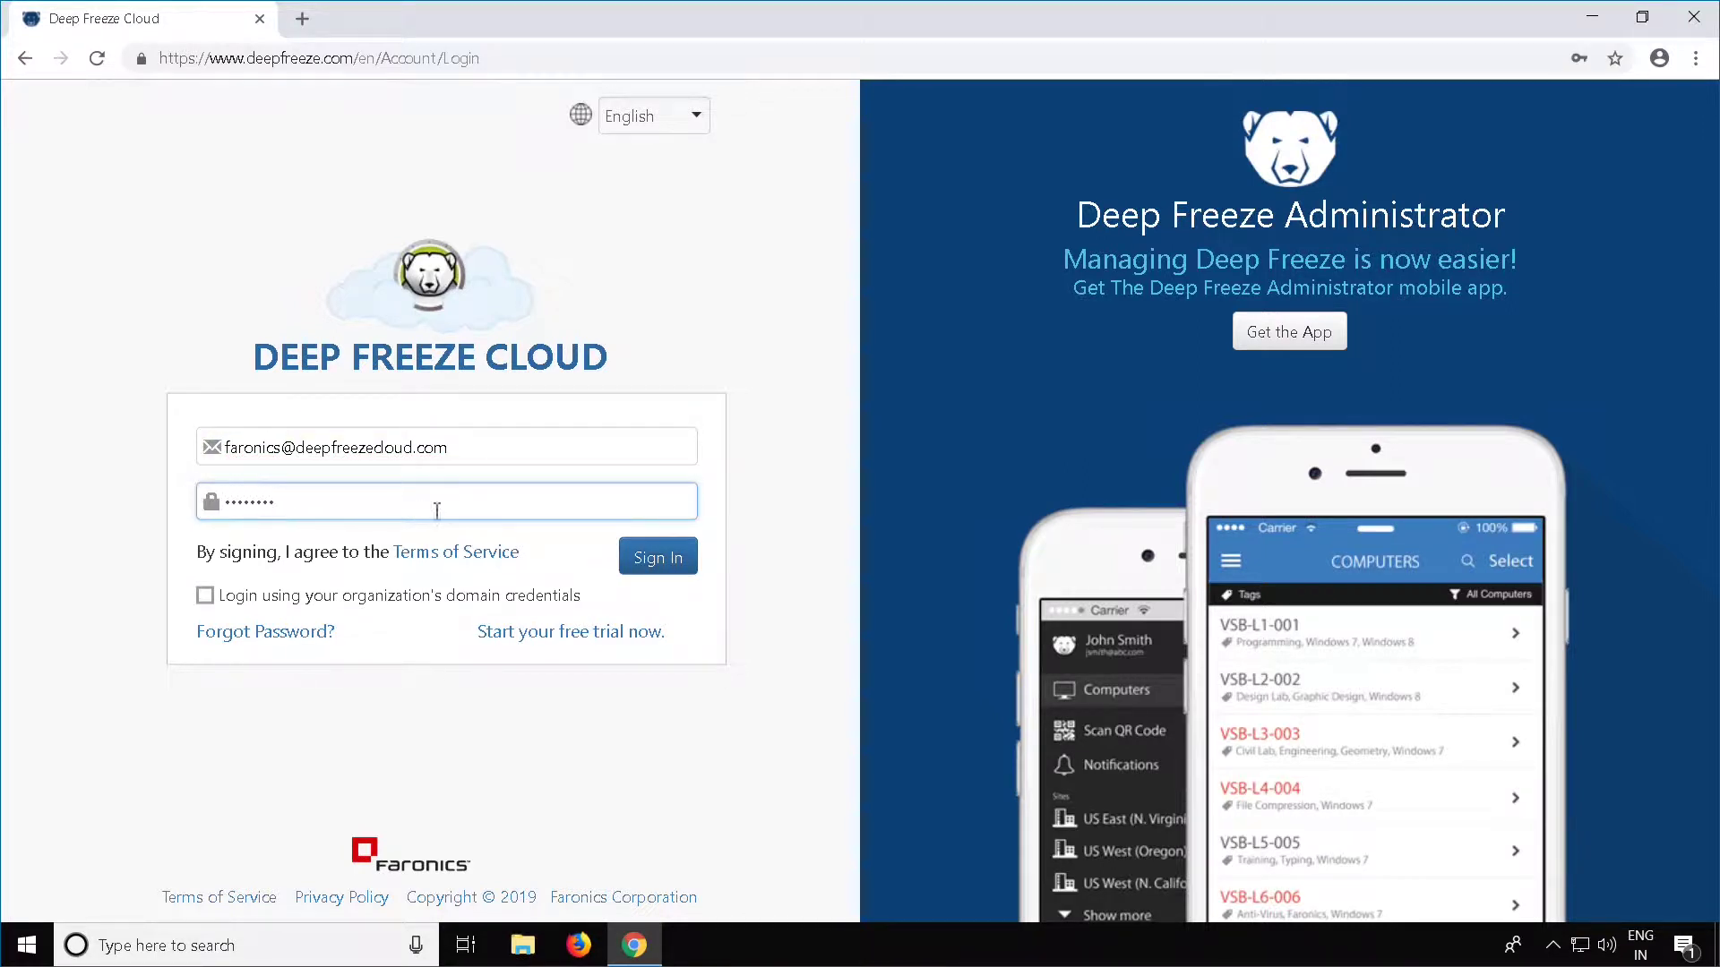
{"action": "left_click", "coordinate": [643, 564]}
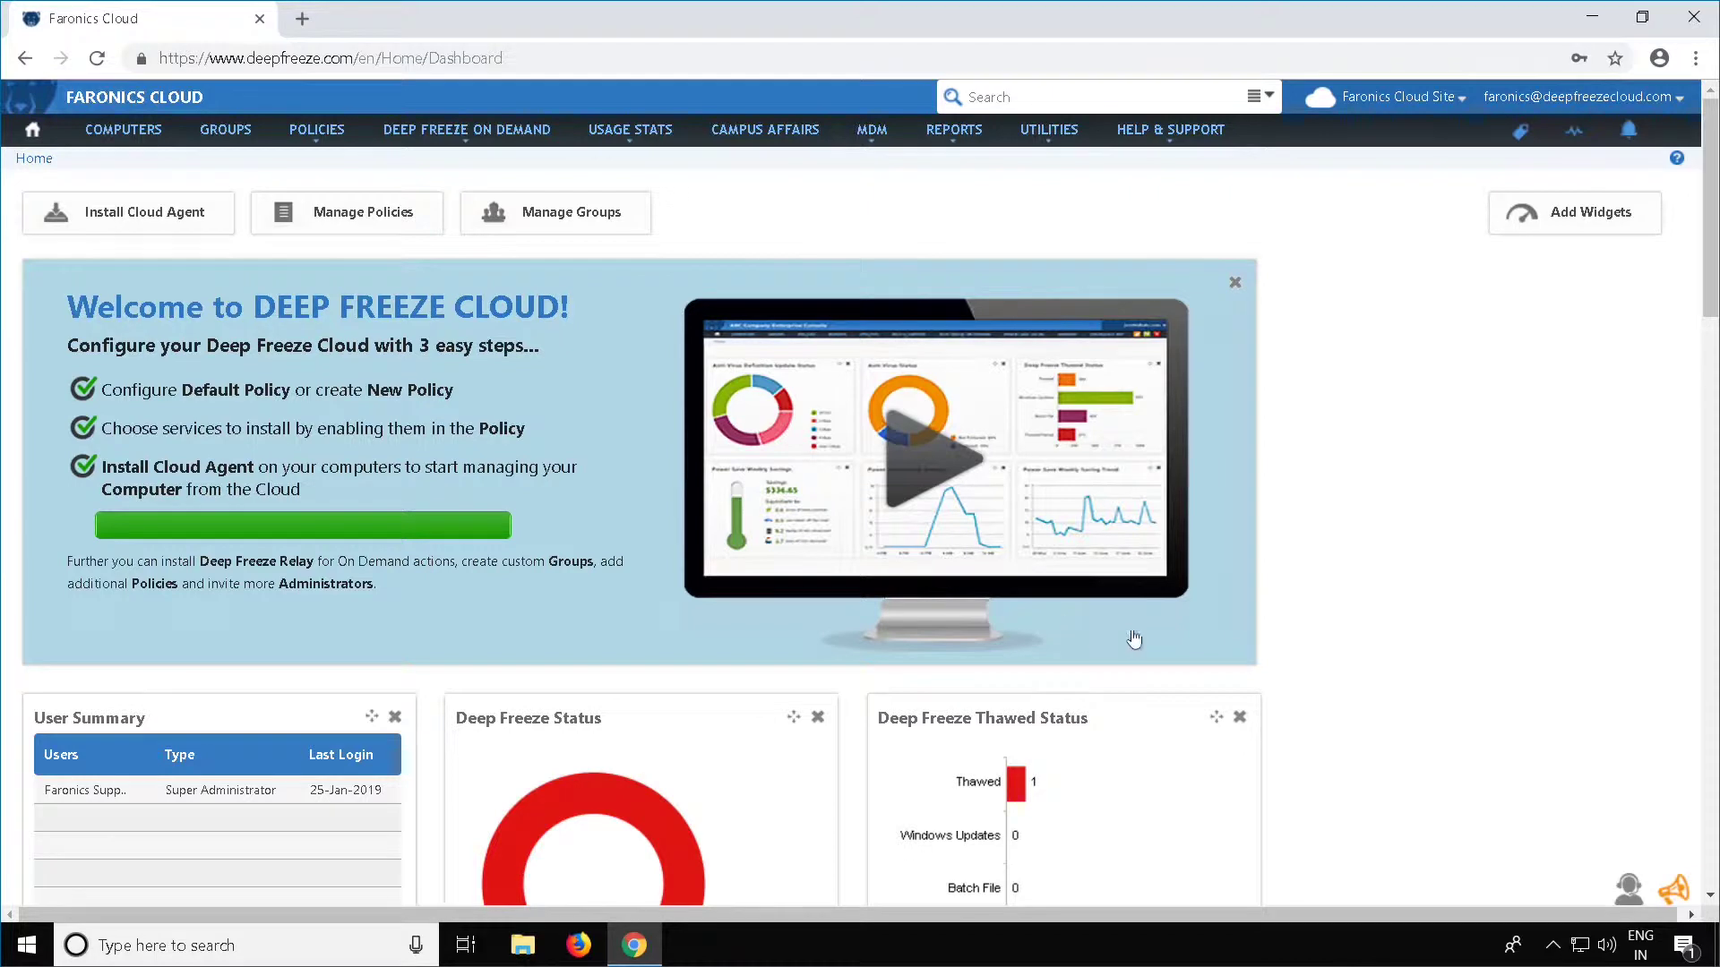
Go to User Management from the account menu at the top right
{"action": "left_click", "coordinate": [1678, 105]}
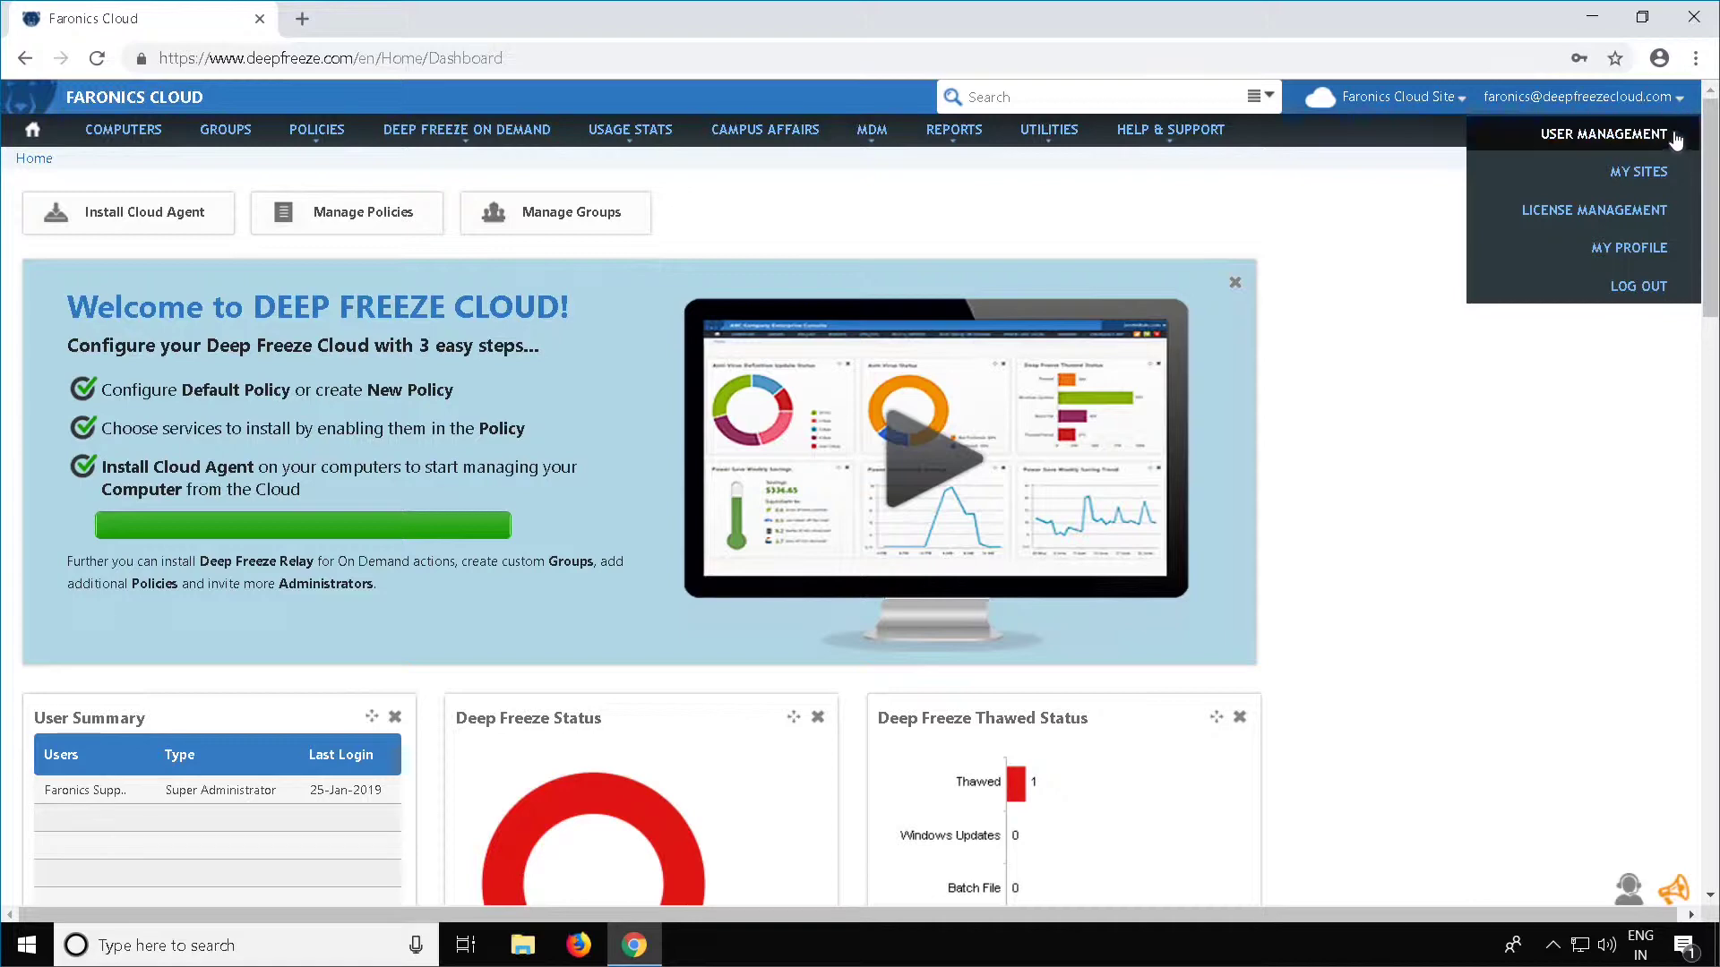
{"action": "left_click", "coordinate": [1674, 139]}
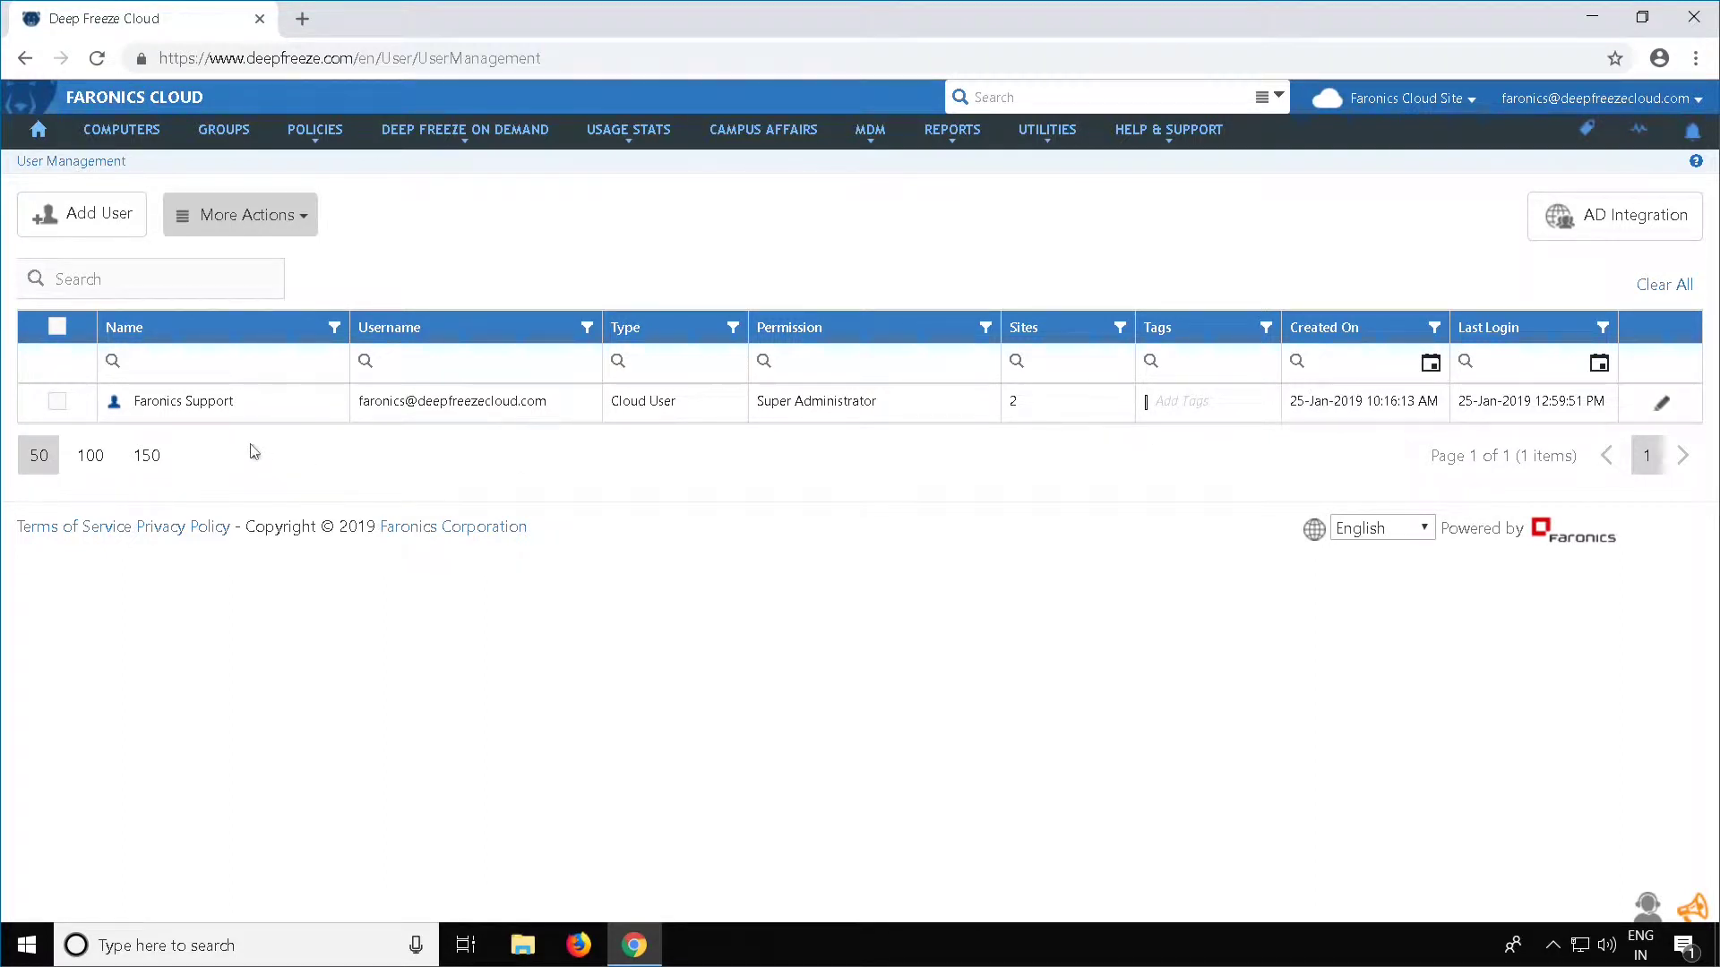
Add a user with the new person's first name, last name and e-mail, then view permission levels
{"action": "left_click", "coordinate": [82, 239]}
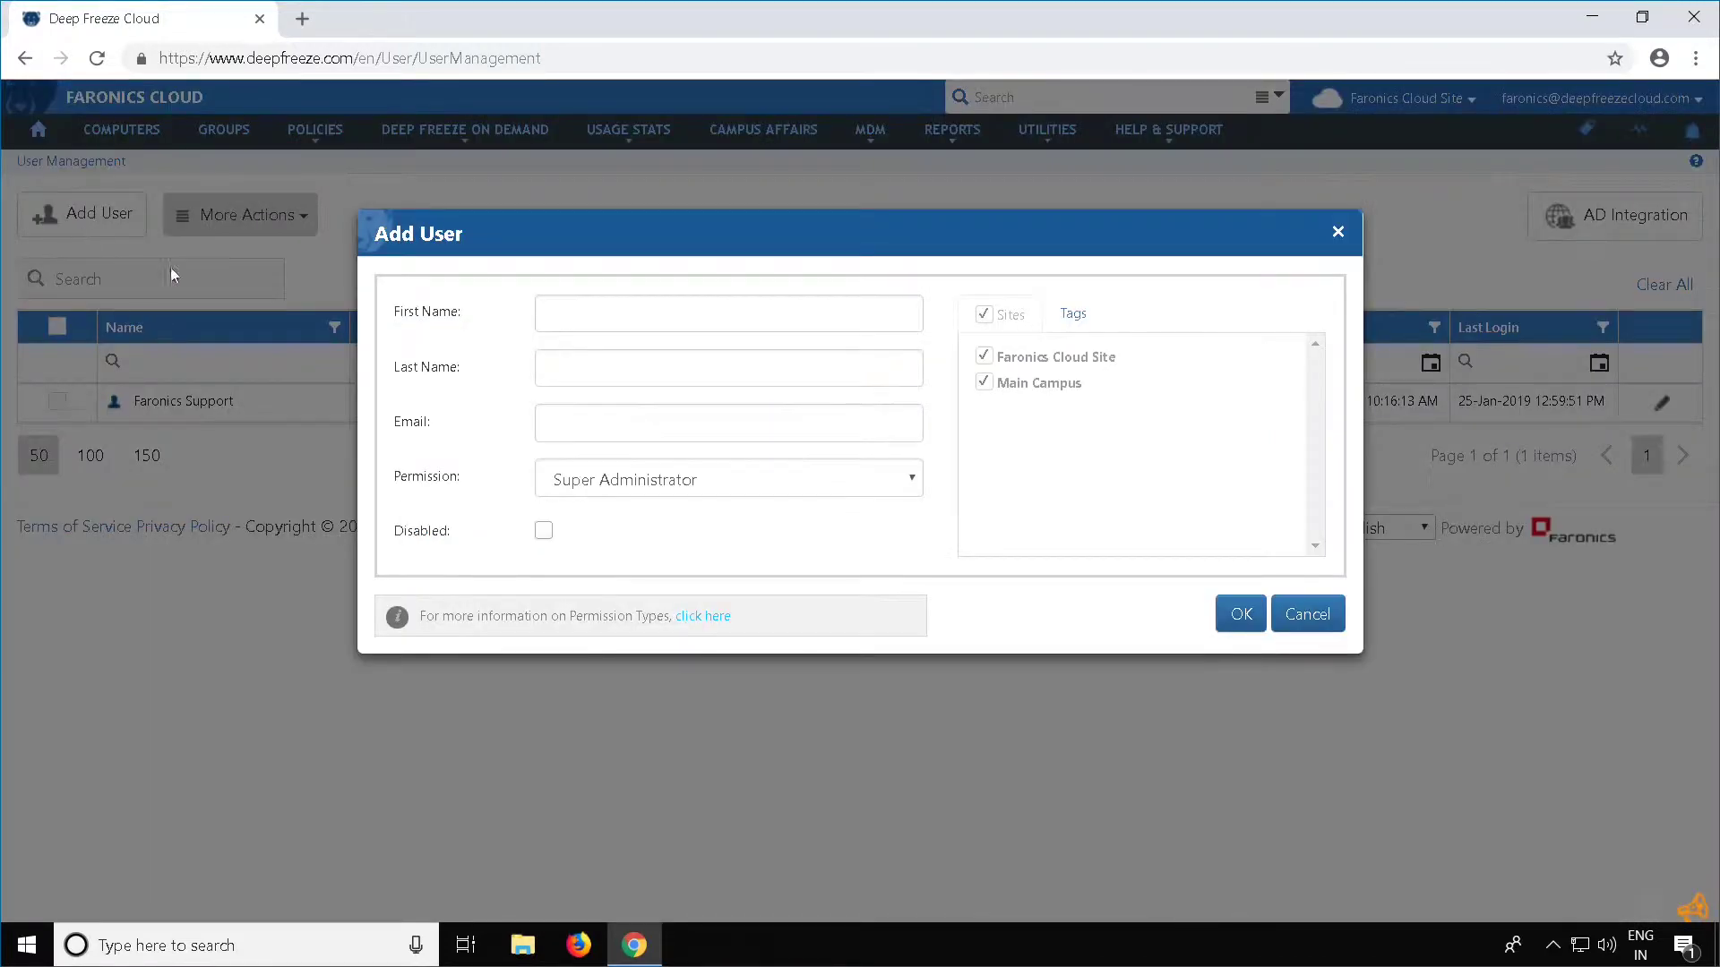
{"action": "left_click", "coordinate": [678, 326]}
{"action": "key", "text": "Tab"}
{"action": "key", "text": "Tab"}
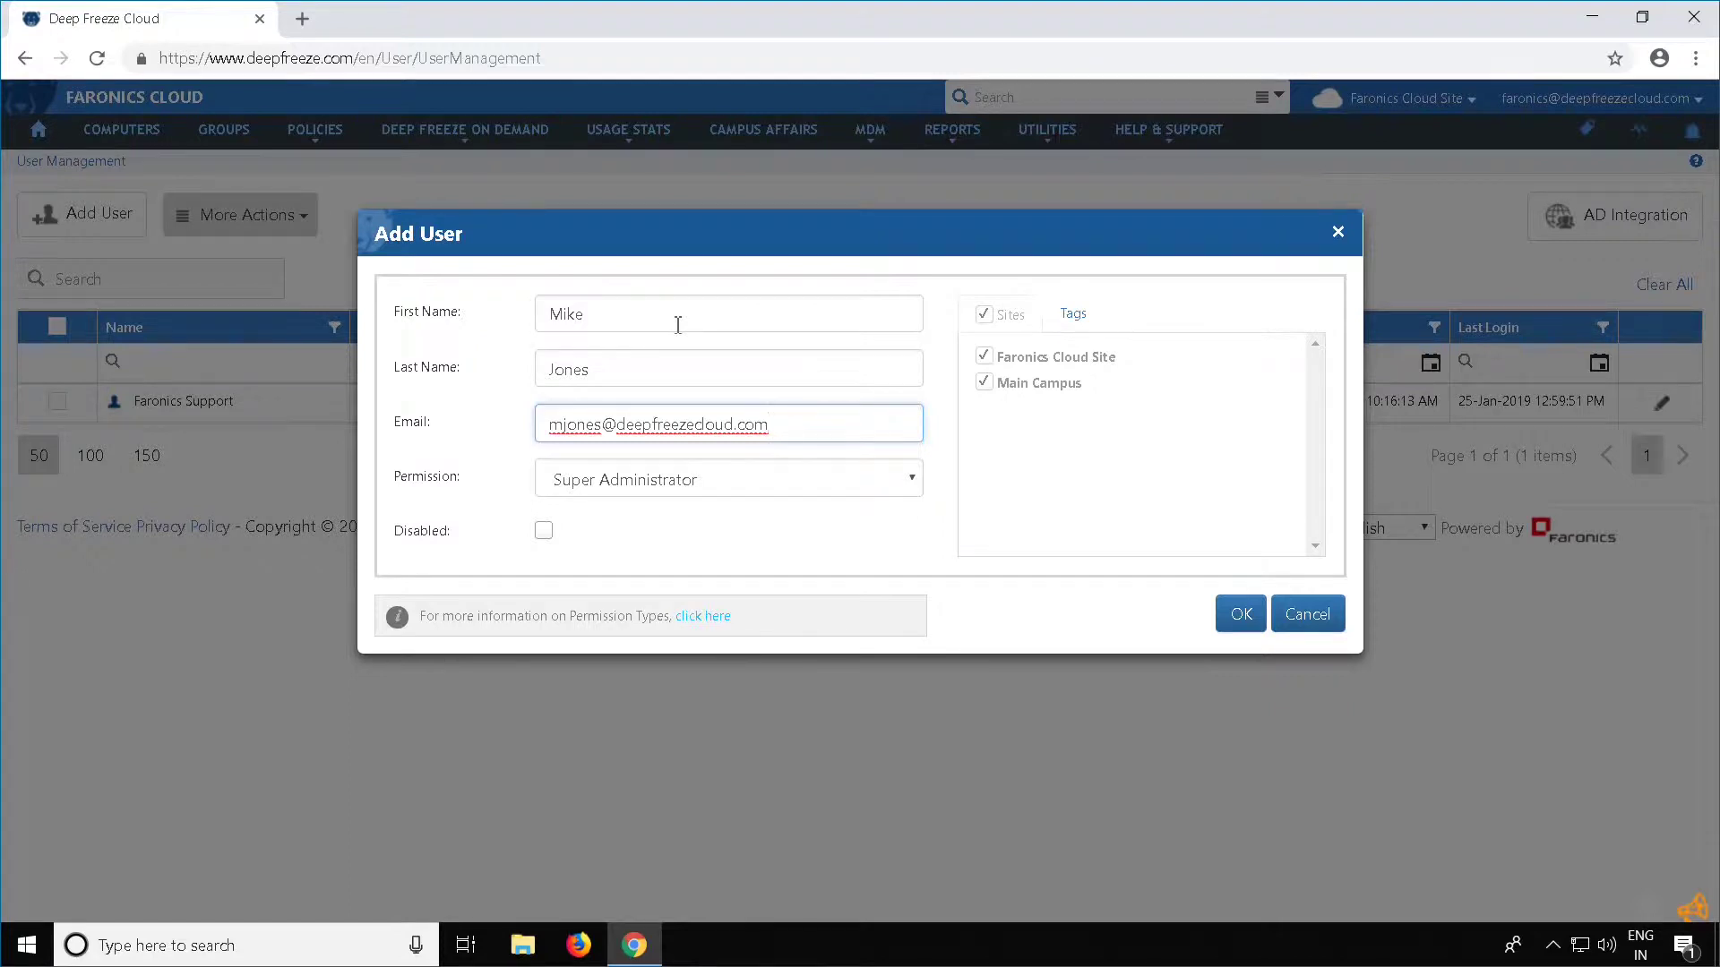
{"action": "left_click", "coordinate": [697, 480]}
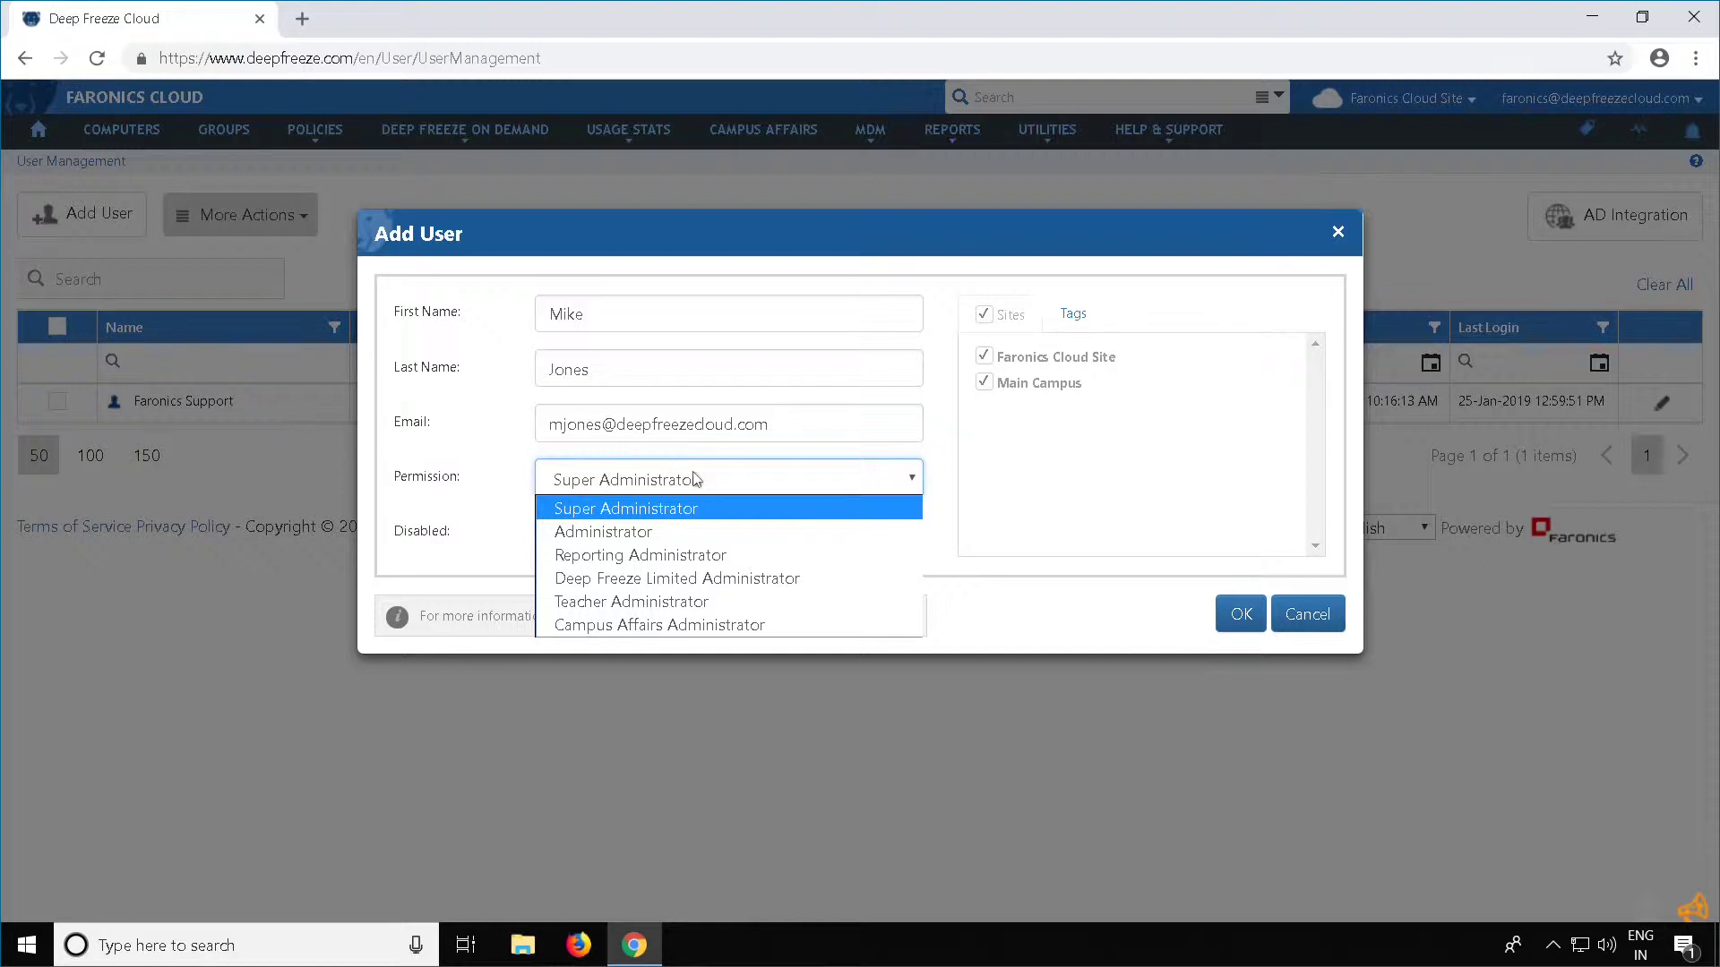
Open the Permission Types comparison page and highlight Administrator's optional user management entry
{"action": "left_click", "coordinate": [505, 481]}
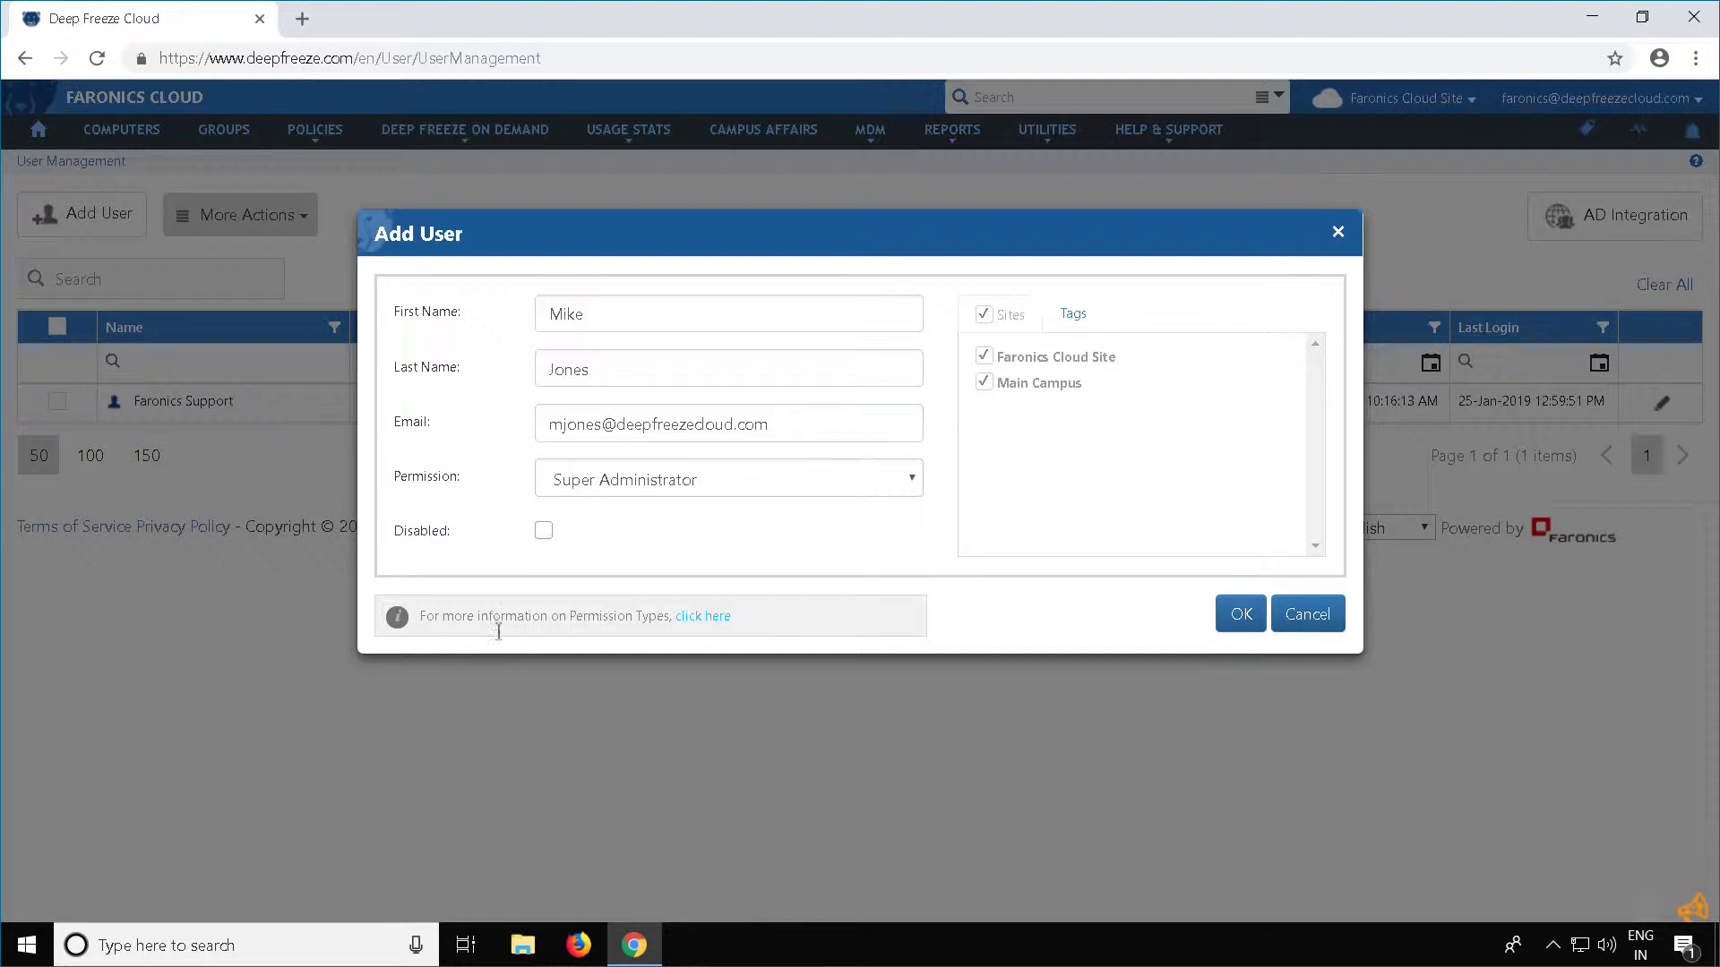
{"action": "left_click_drag", "start_coordinate": [737, 626], "coordinate": [684, 615]}
{"action": "left_click", "coordinate": [699, 616]}
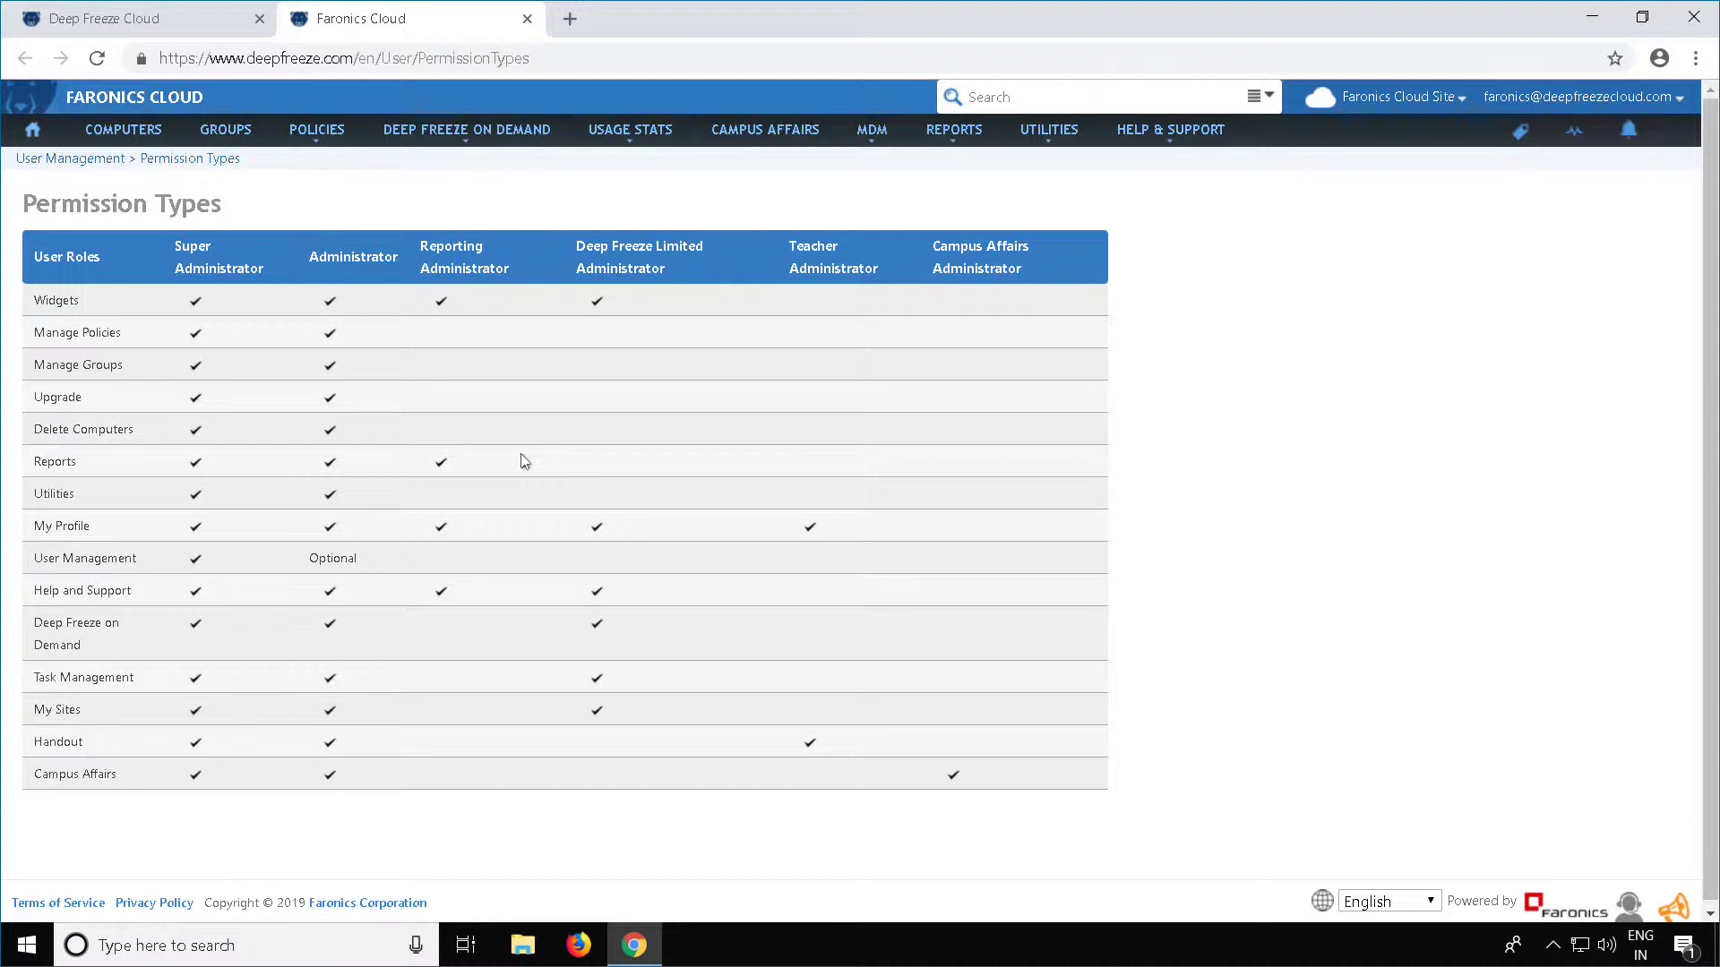
{"action": "double_click", "coordinate": [336, 559]}
{"action": "left_click", "coordinate": [410, 485]}
Return to the new-user form, review its Tags and Sites tabs, and set permission to Administrator
{"action": "left_click", "coordinate": [139, 23]}
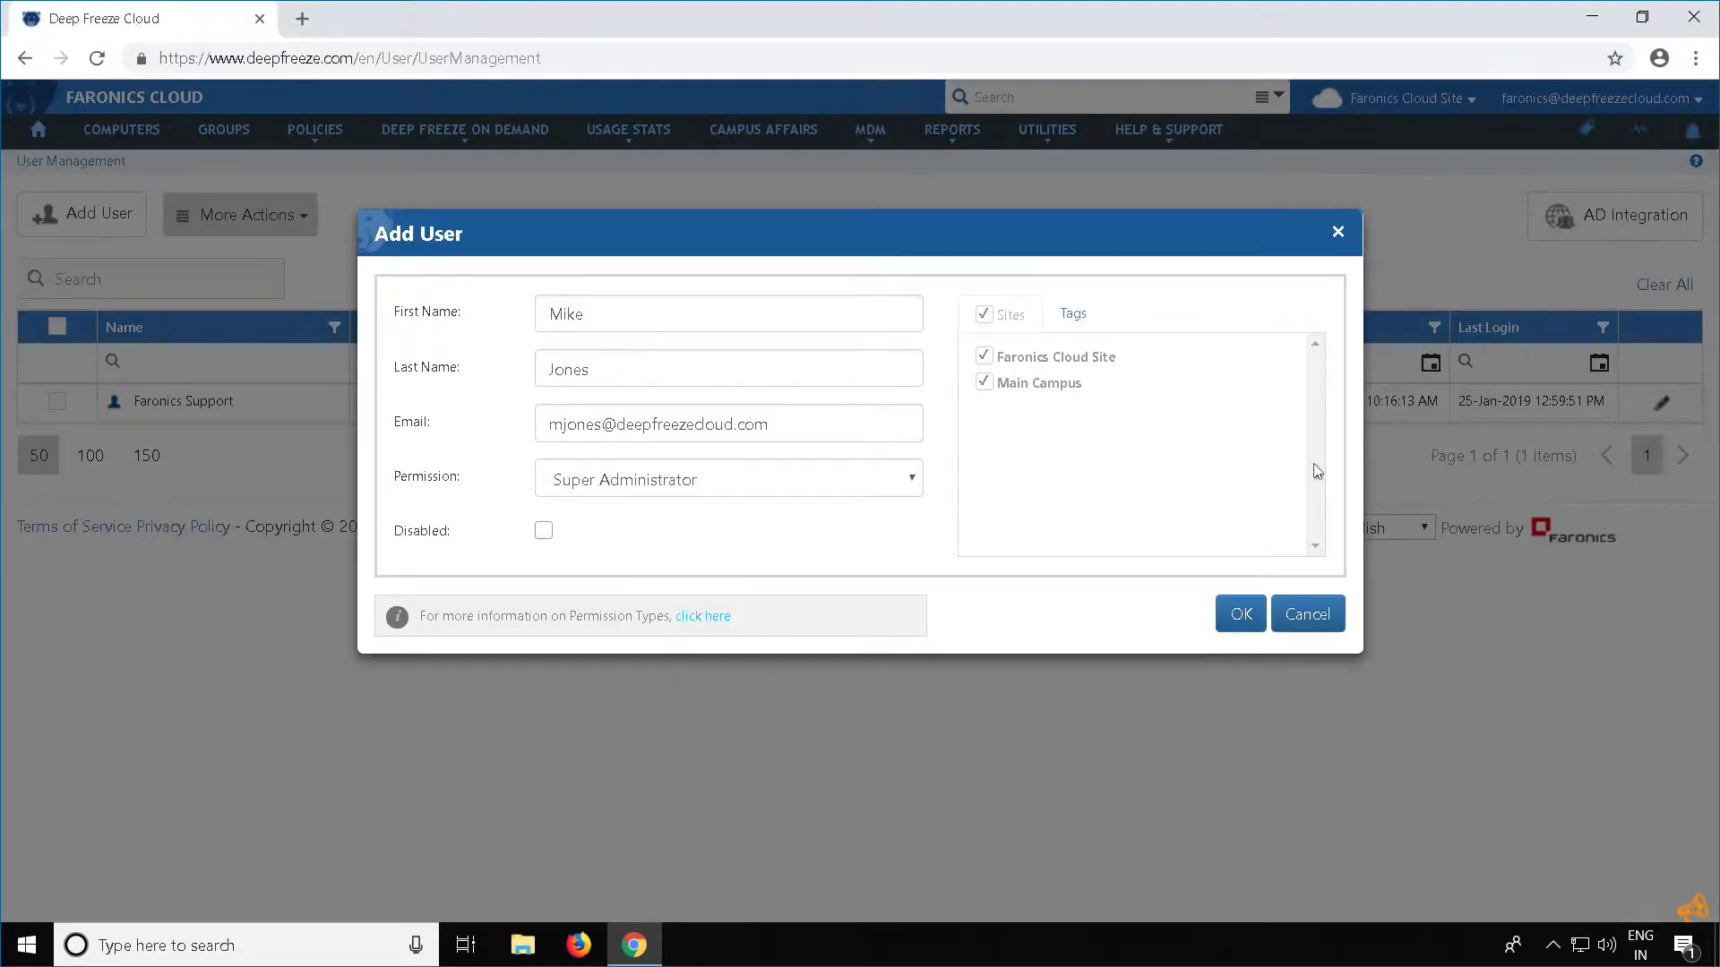
{"action": "left_click", "coordinate": [912, 487]}
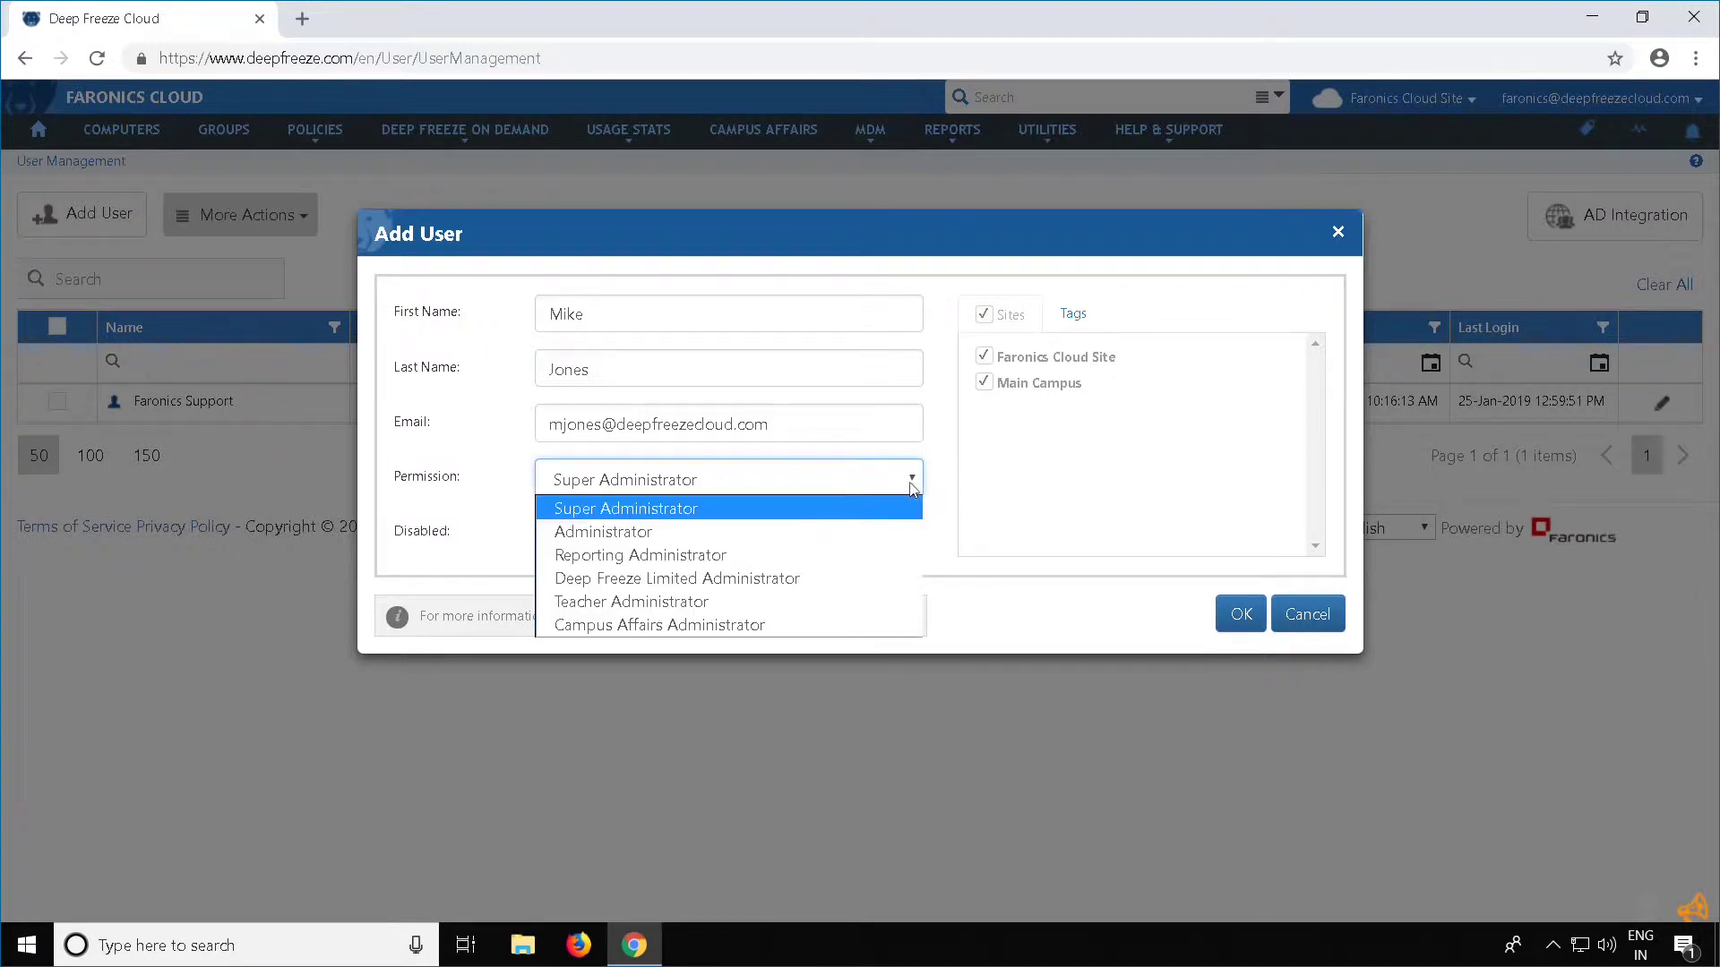
{"action": "left_click", "coordinate": [912, 487]}
{"action": "left_click", "coordinate": [1075, 313]}
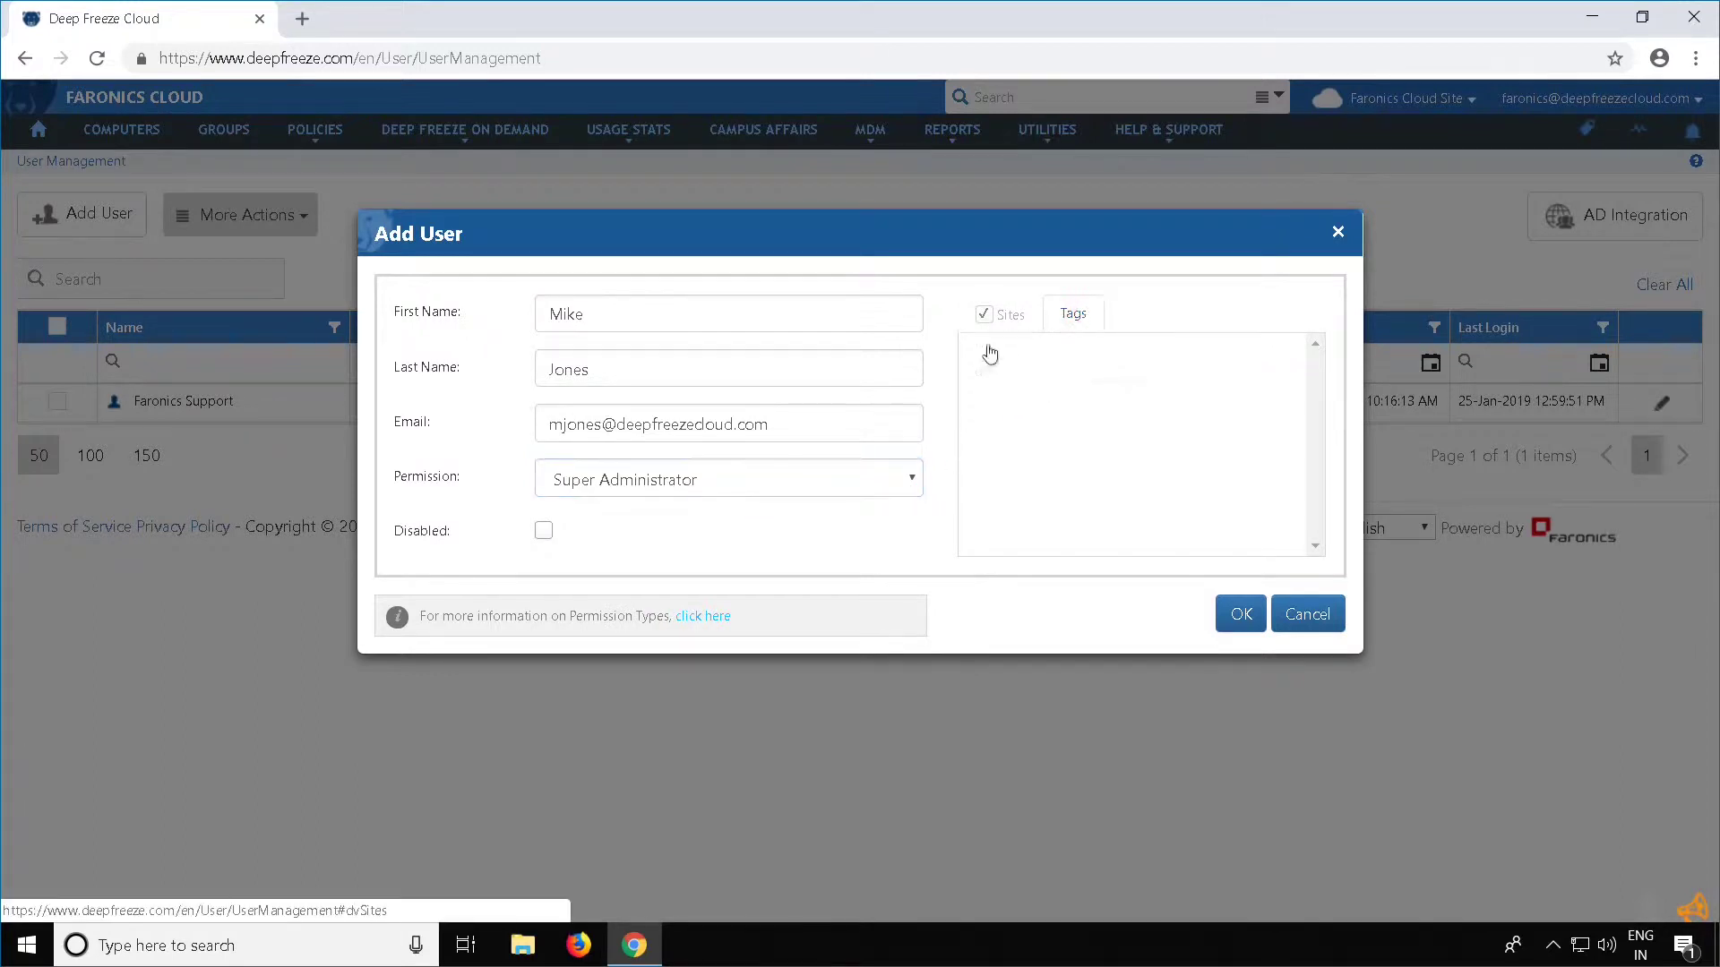
{"action": "left_click", "coordinate": [1018, 371]}
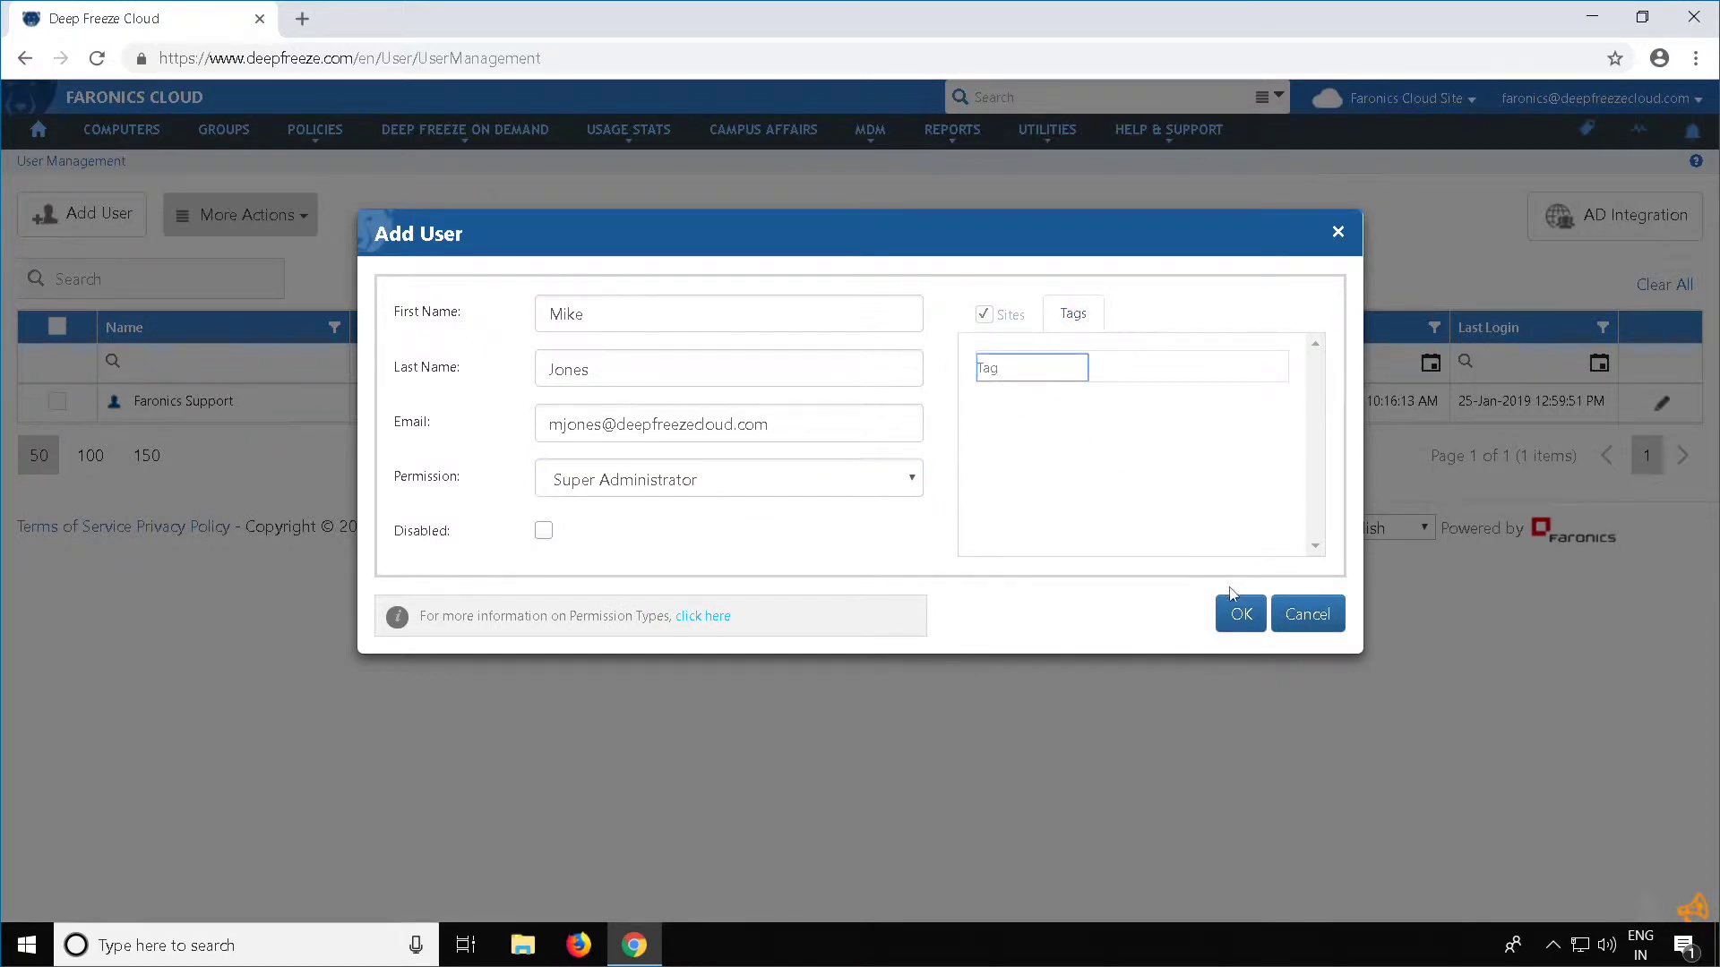
{"action": "left_click", "coordinate": [1003, 315]}
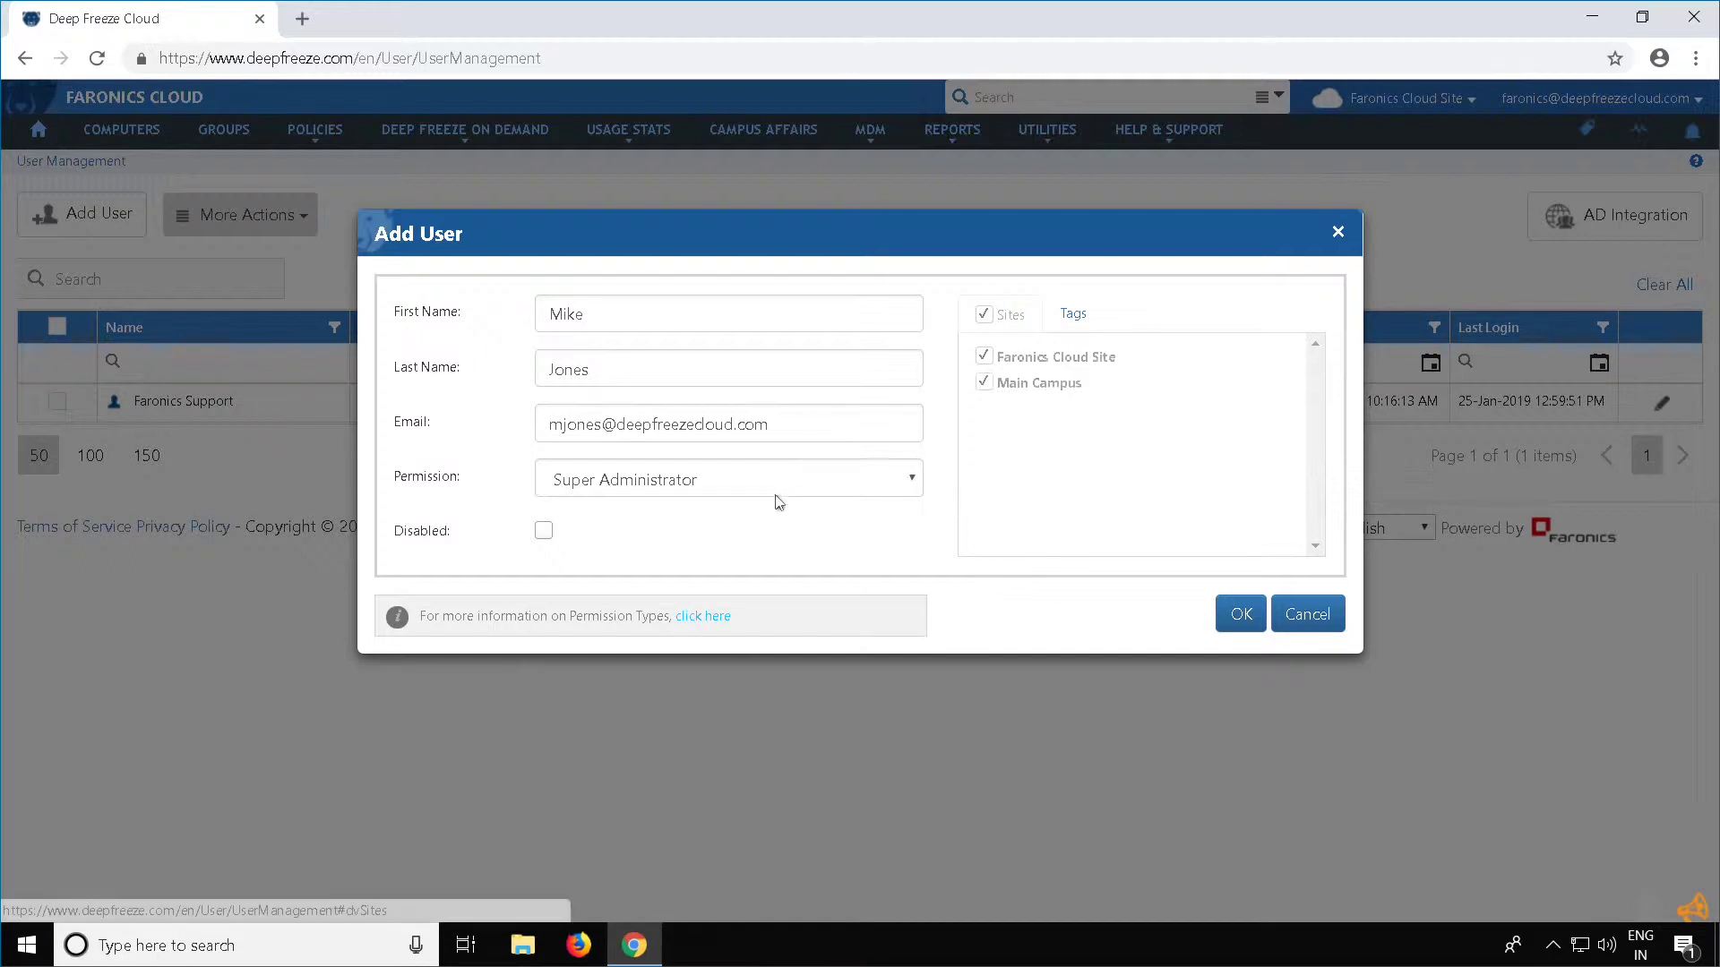
{"action": "left_click", "coordinate": [776, 491]}
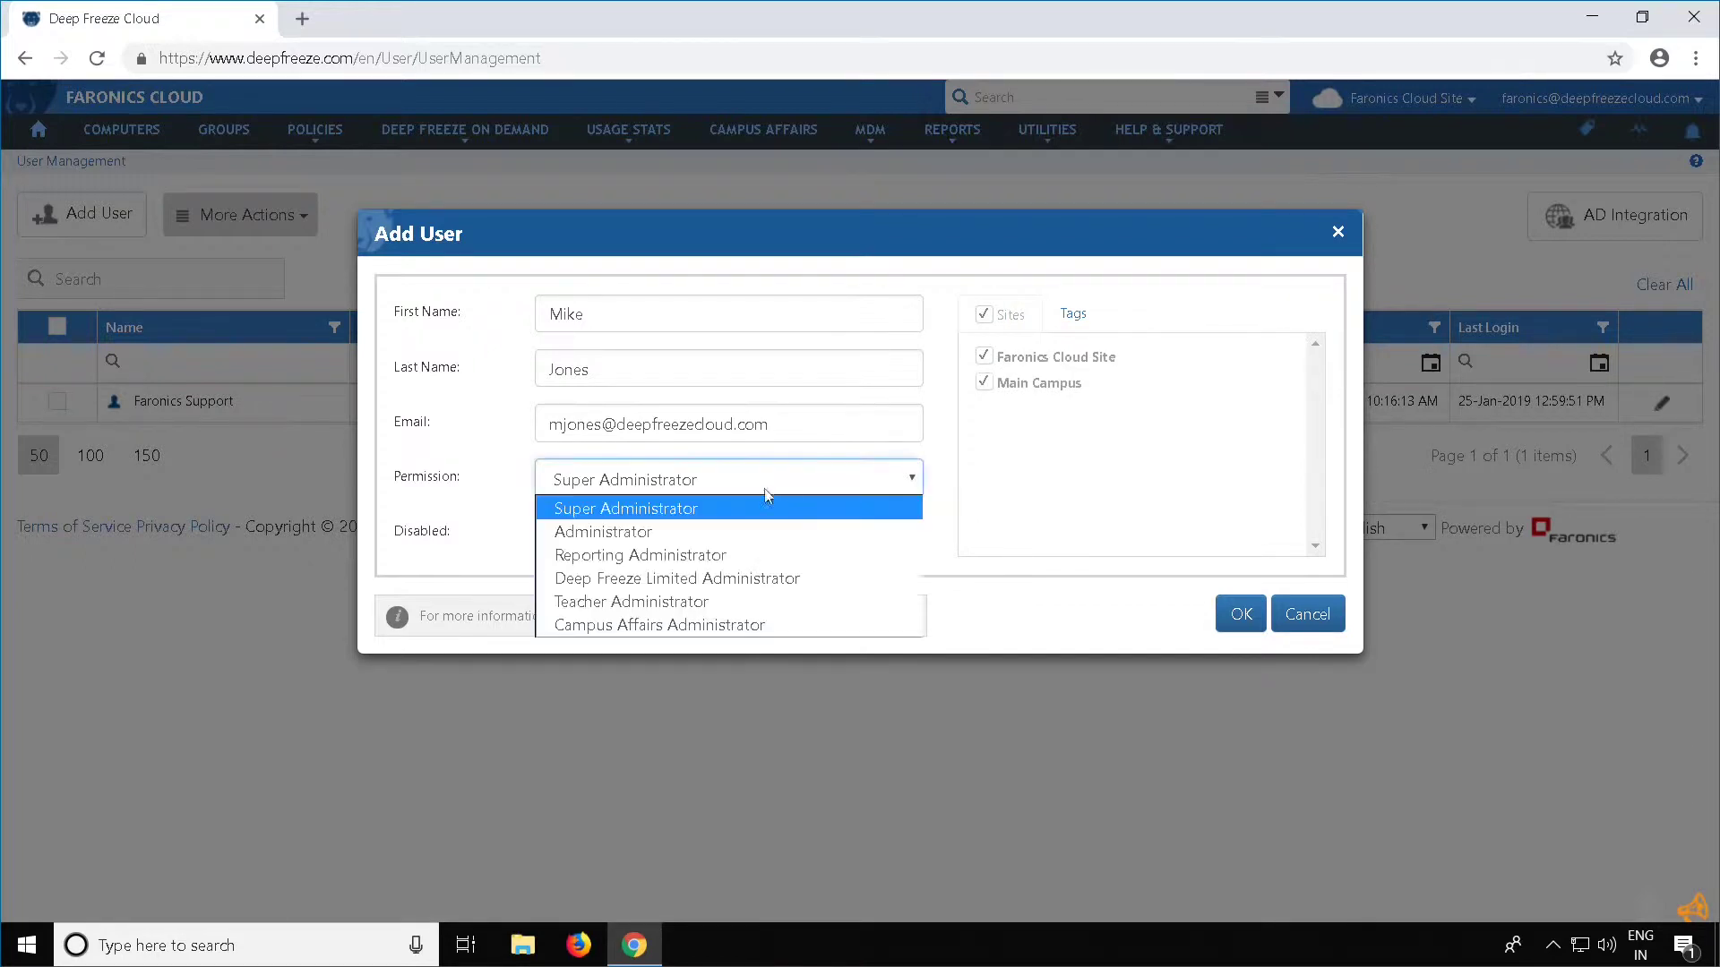
{"action": "left_click", "coordinate": [711, 530]}
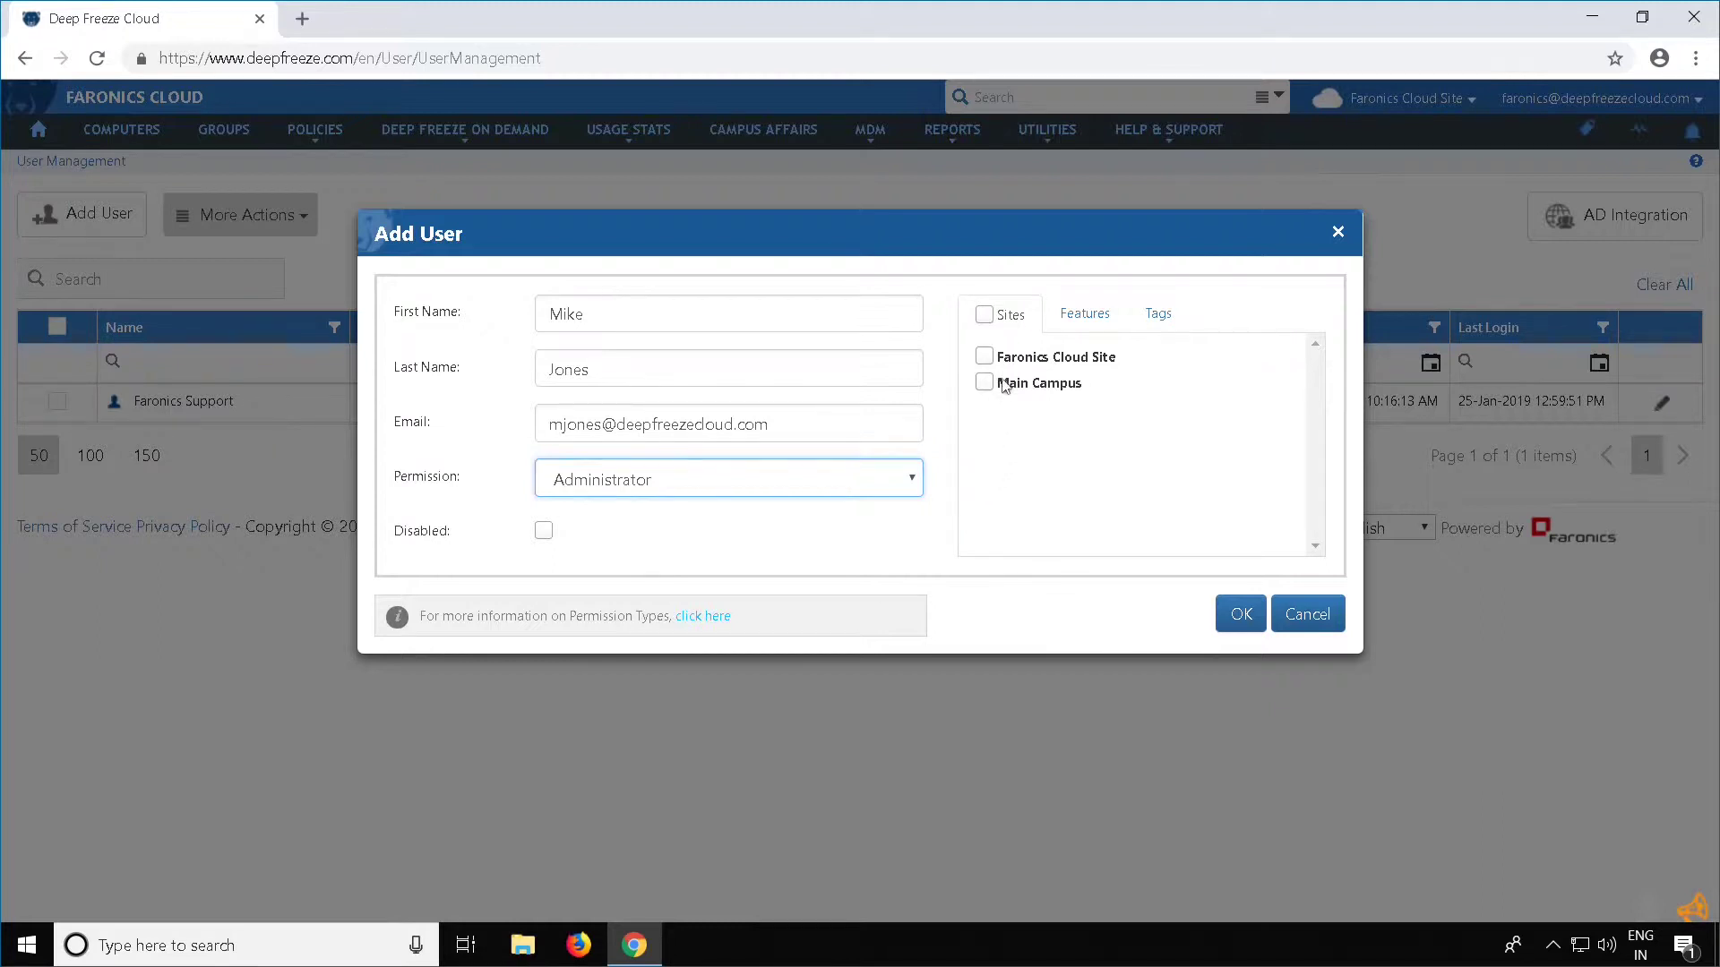
Grant Faronics Cloud Site access and review the Administrator's extra feature rights
{"action": "left_click", "coordinate": [984, 357]}
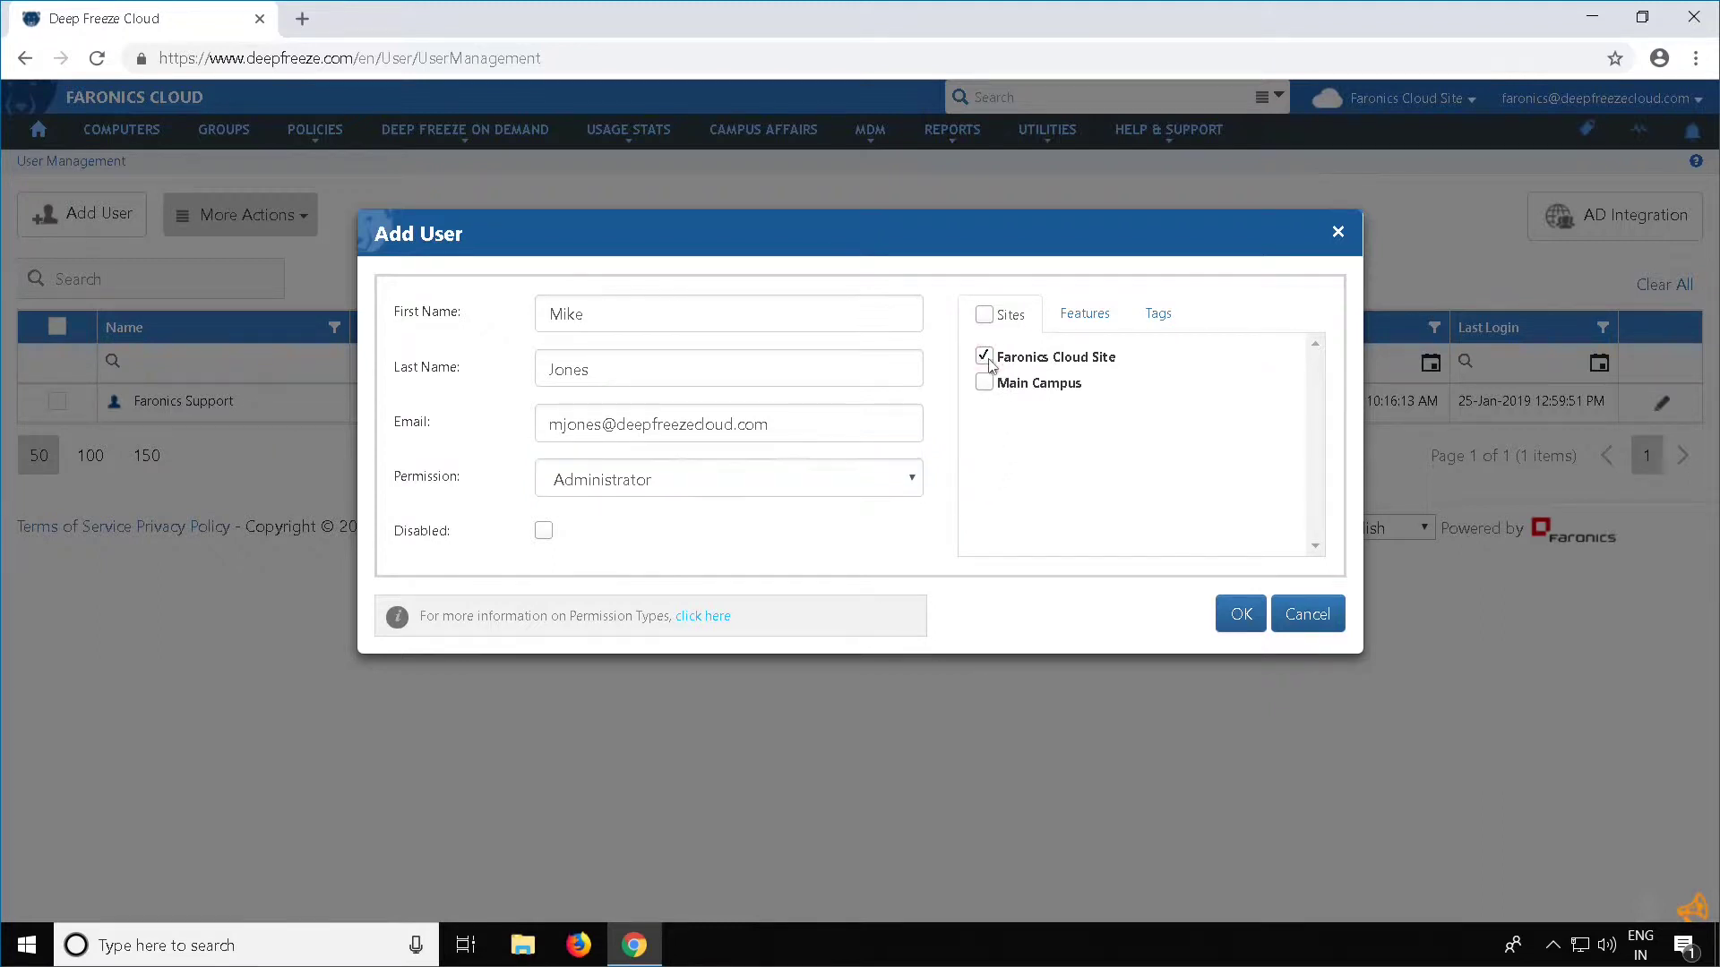
{"action": "left_click", "coordinate": [1085, 315]}
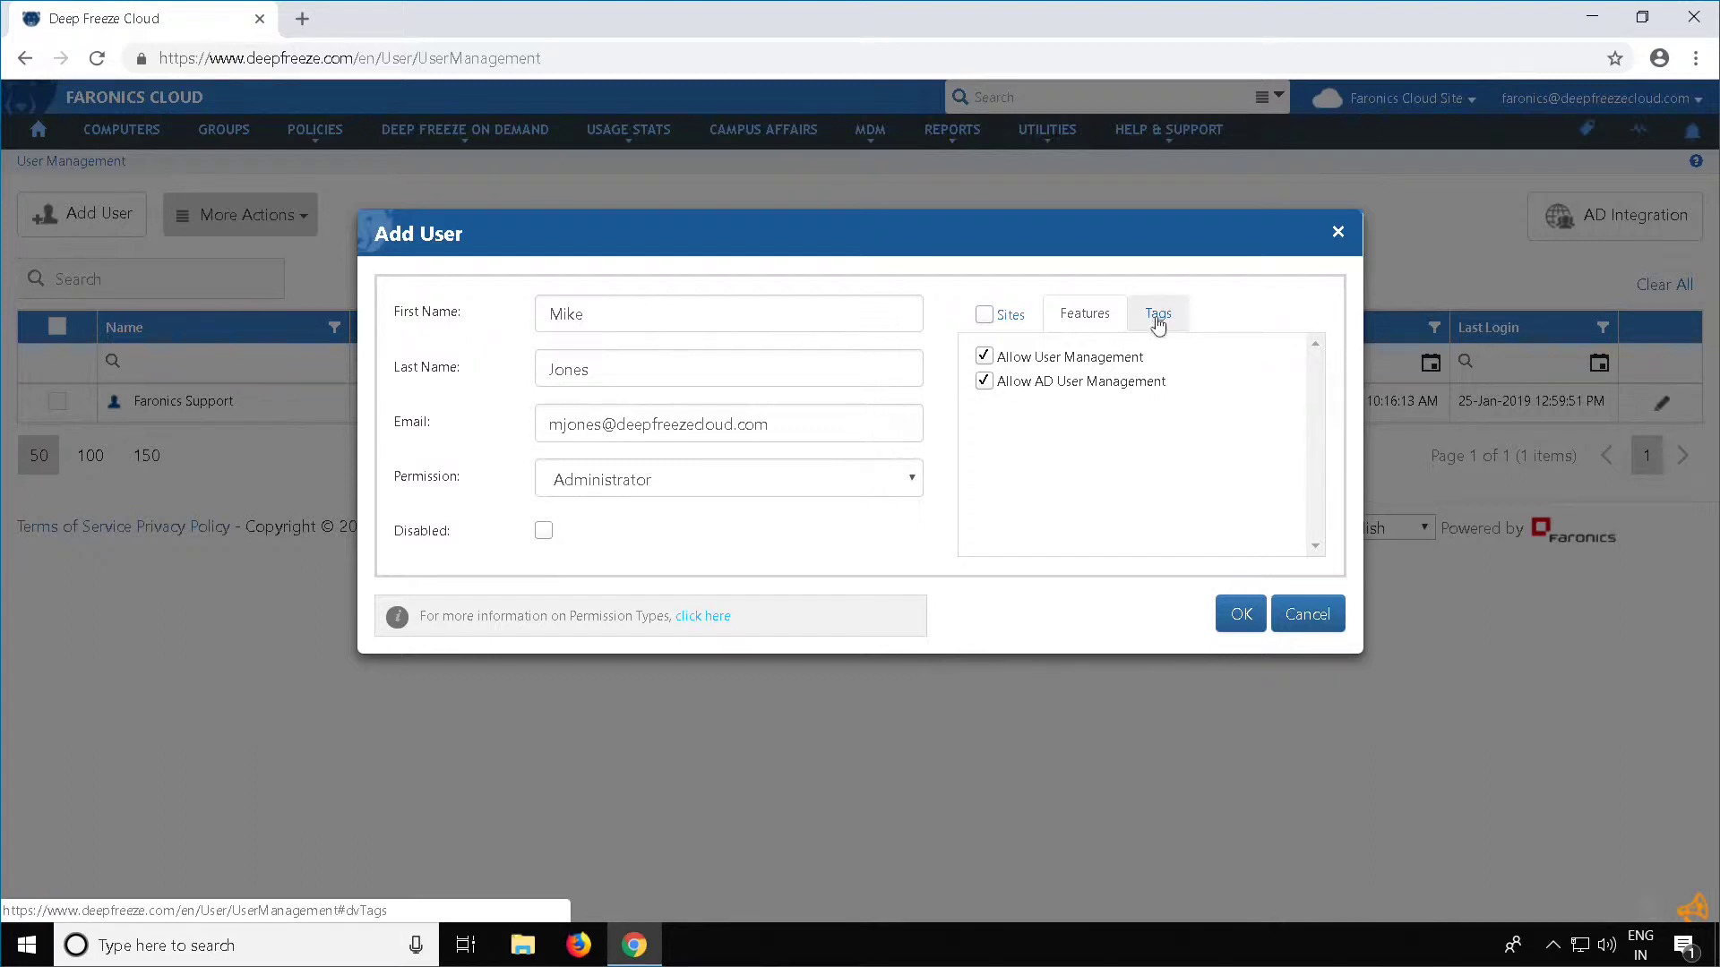
{"action": "left_click", "coordinate": [770, 484]}
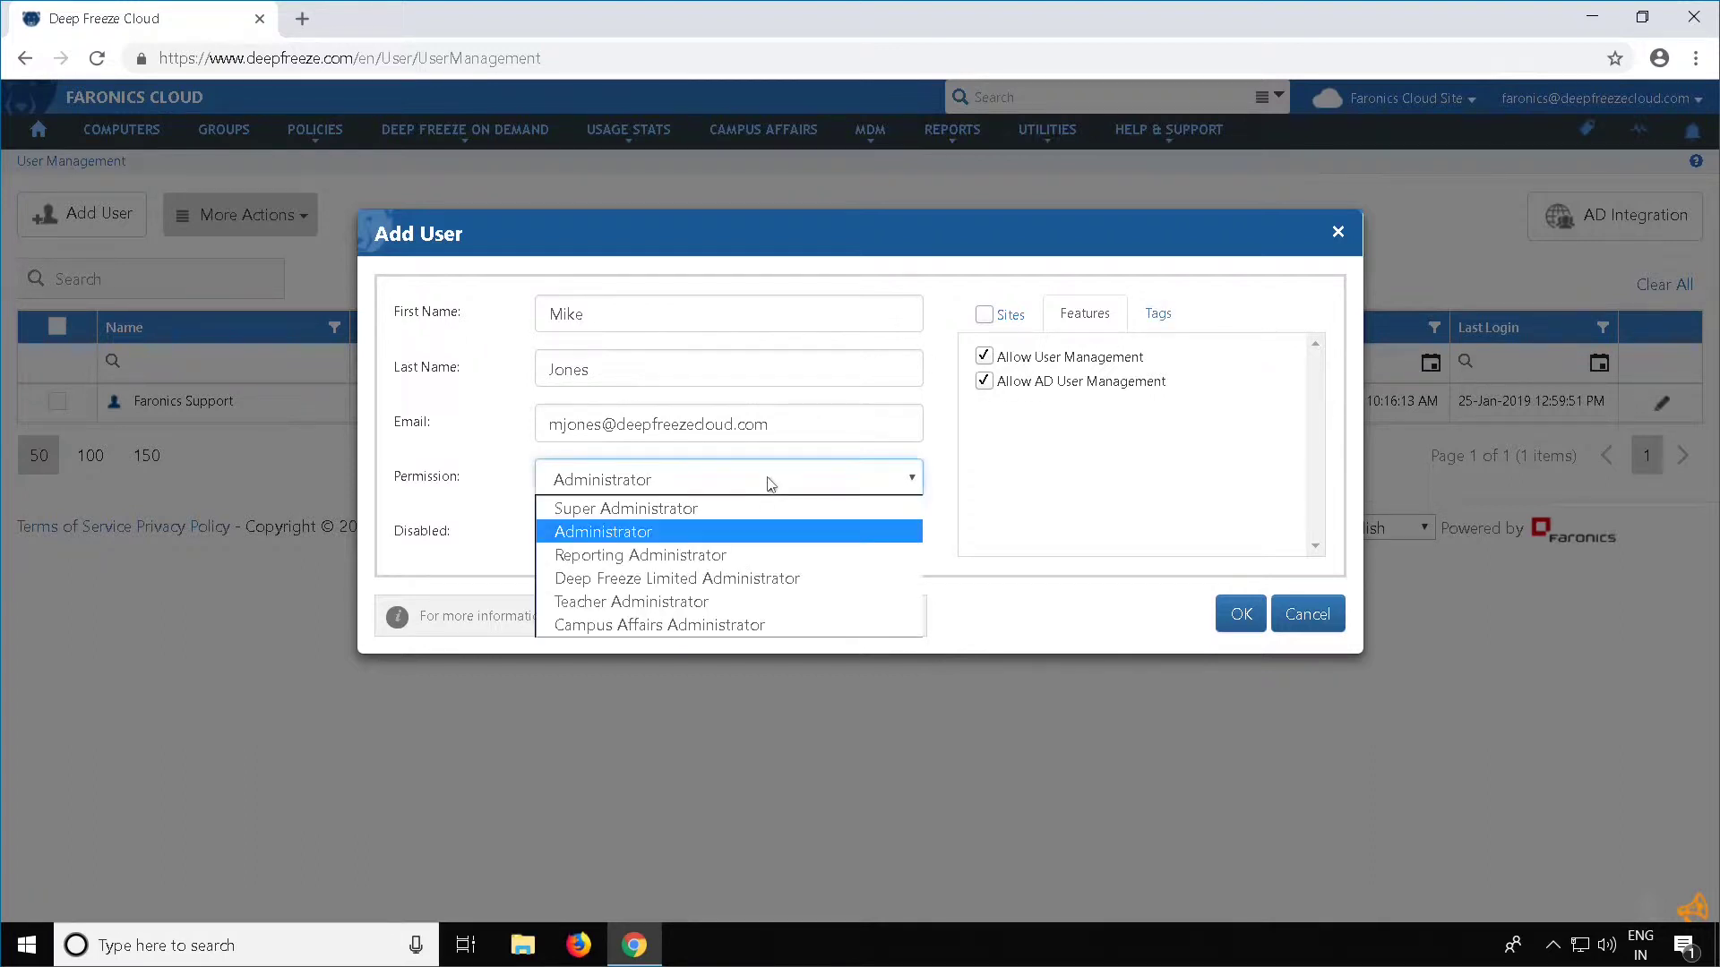
Try Reporting Administrator and its tags, then switch to Deep Freeze Limited Administrator
{"action": "left_click", "coordinate": [708, 556]}
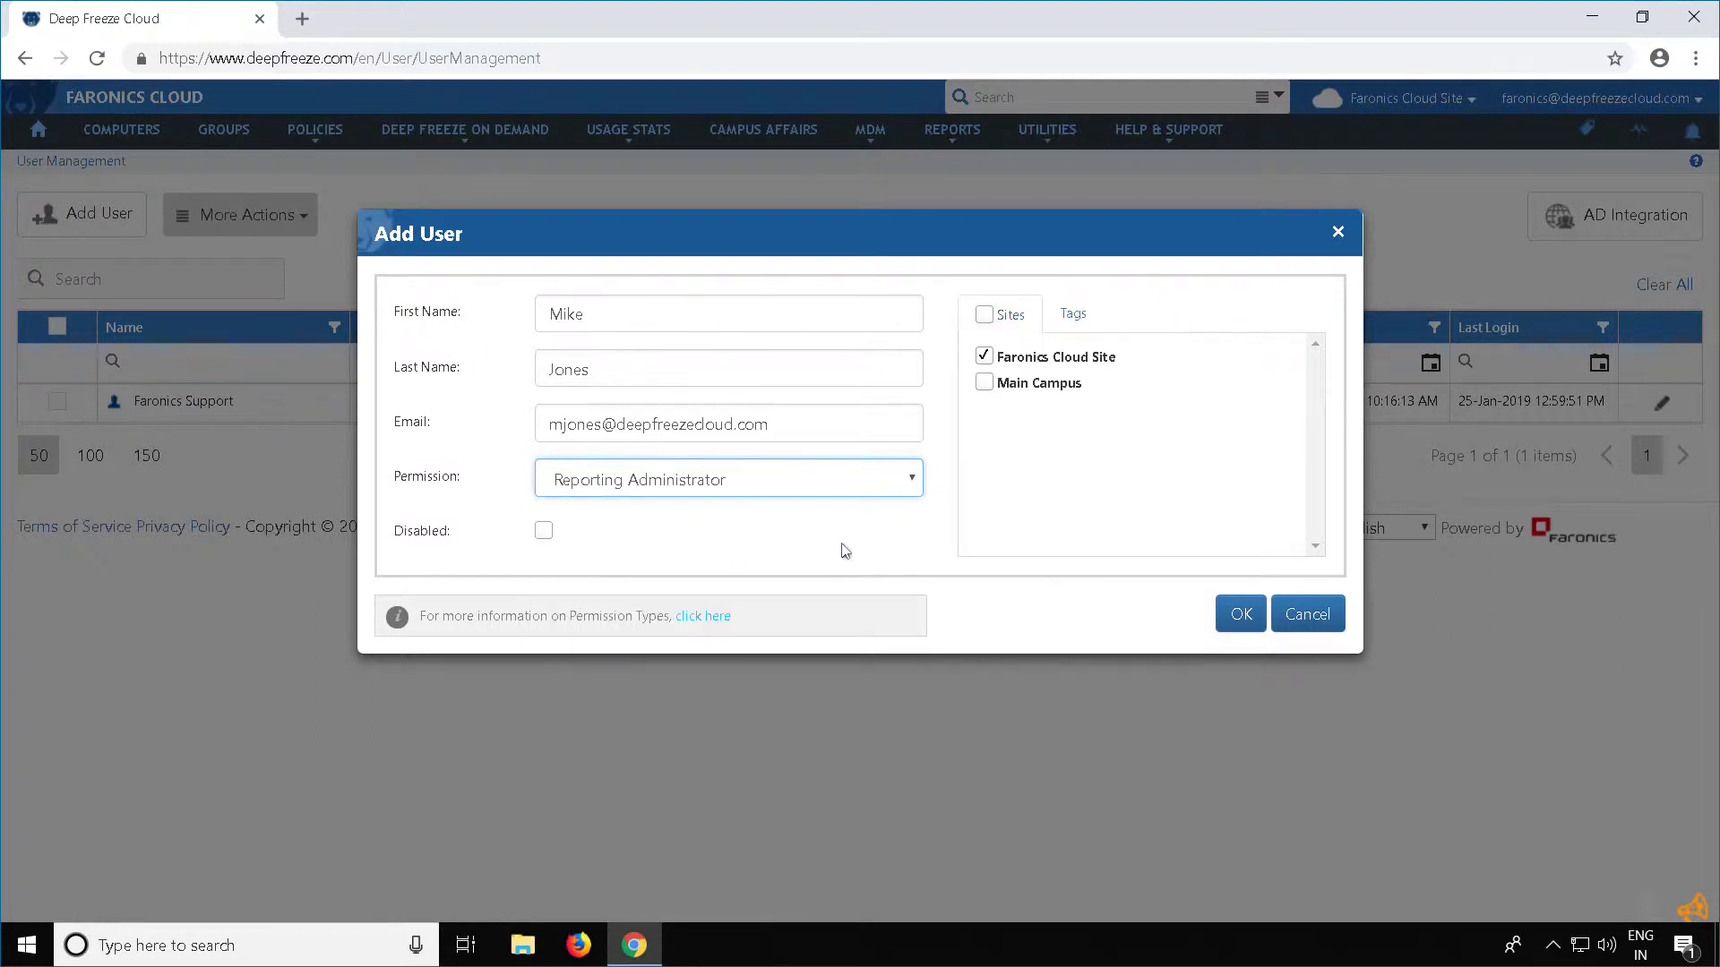
{"action": "left_click", "coordinate": [1071, 320]}
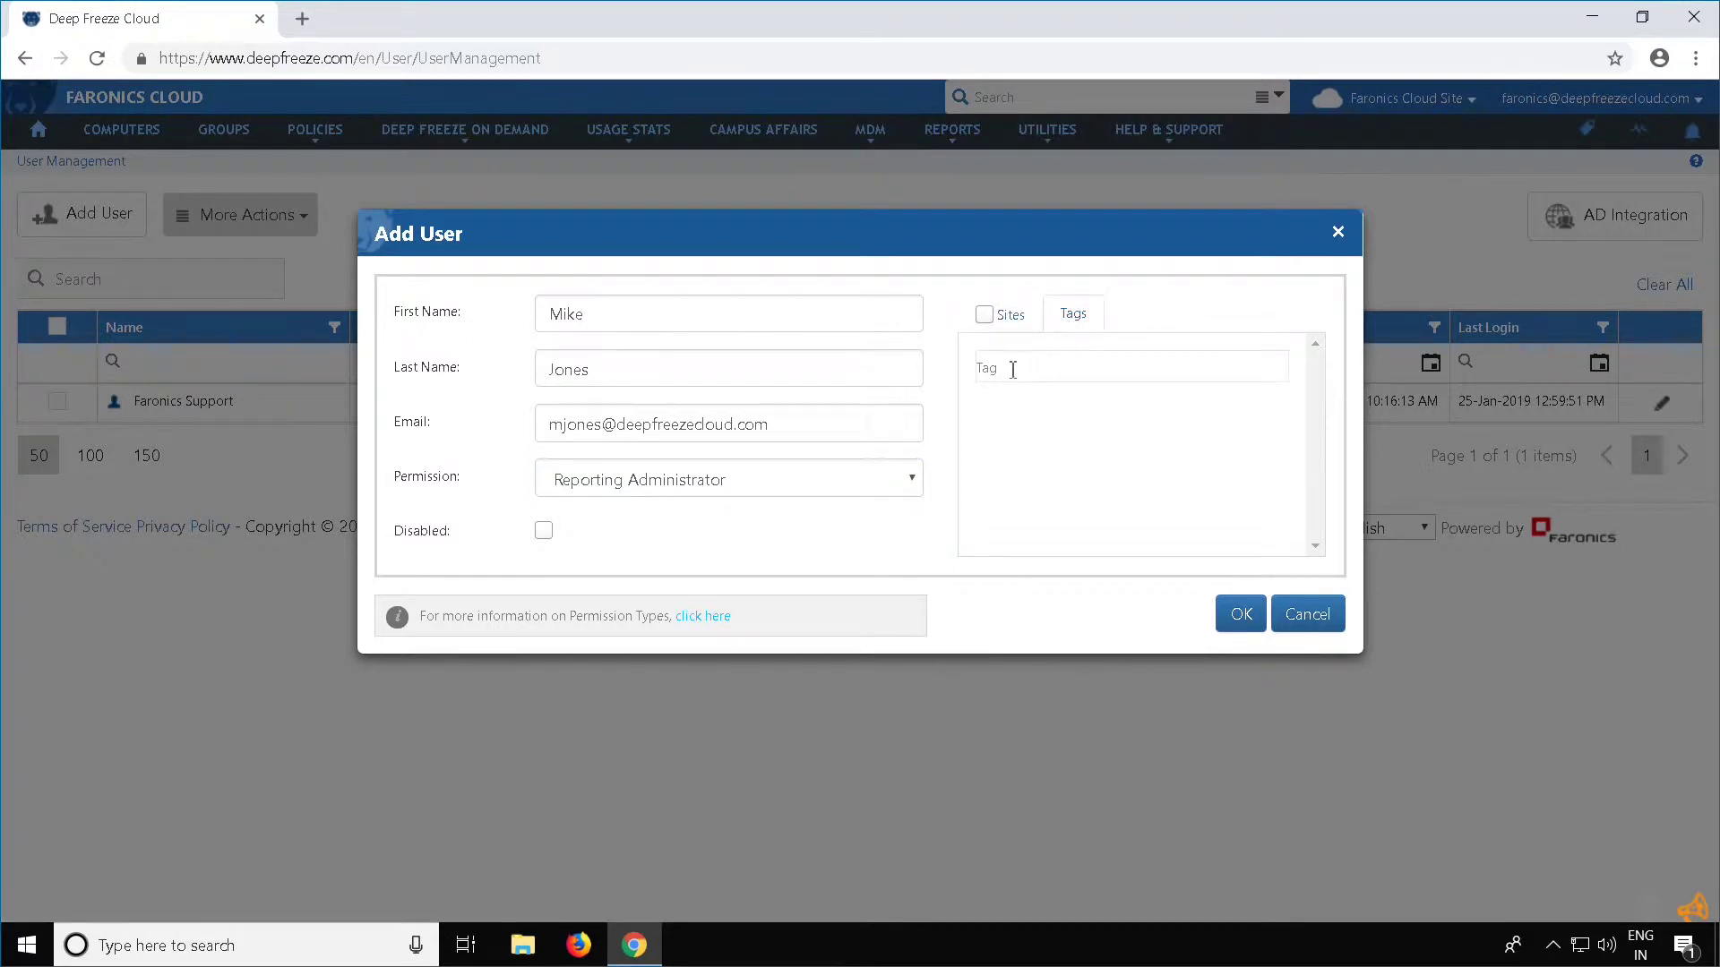
{"action": "left_click", "coordinate": [787, 481]}
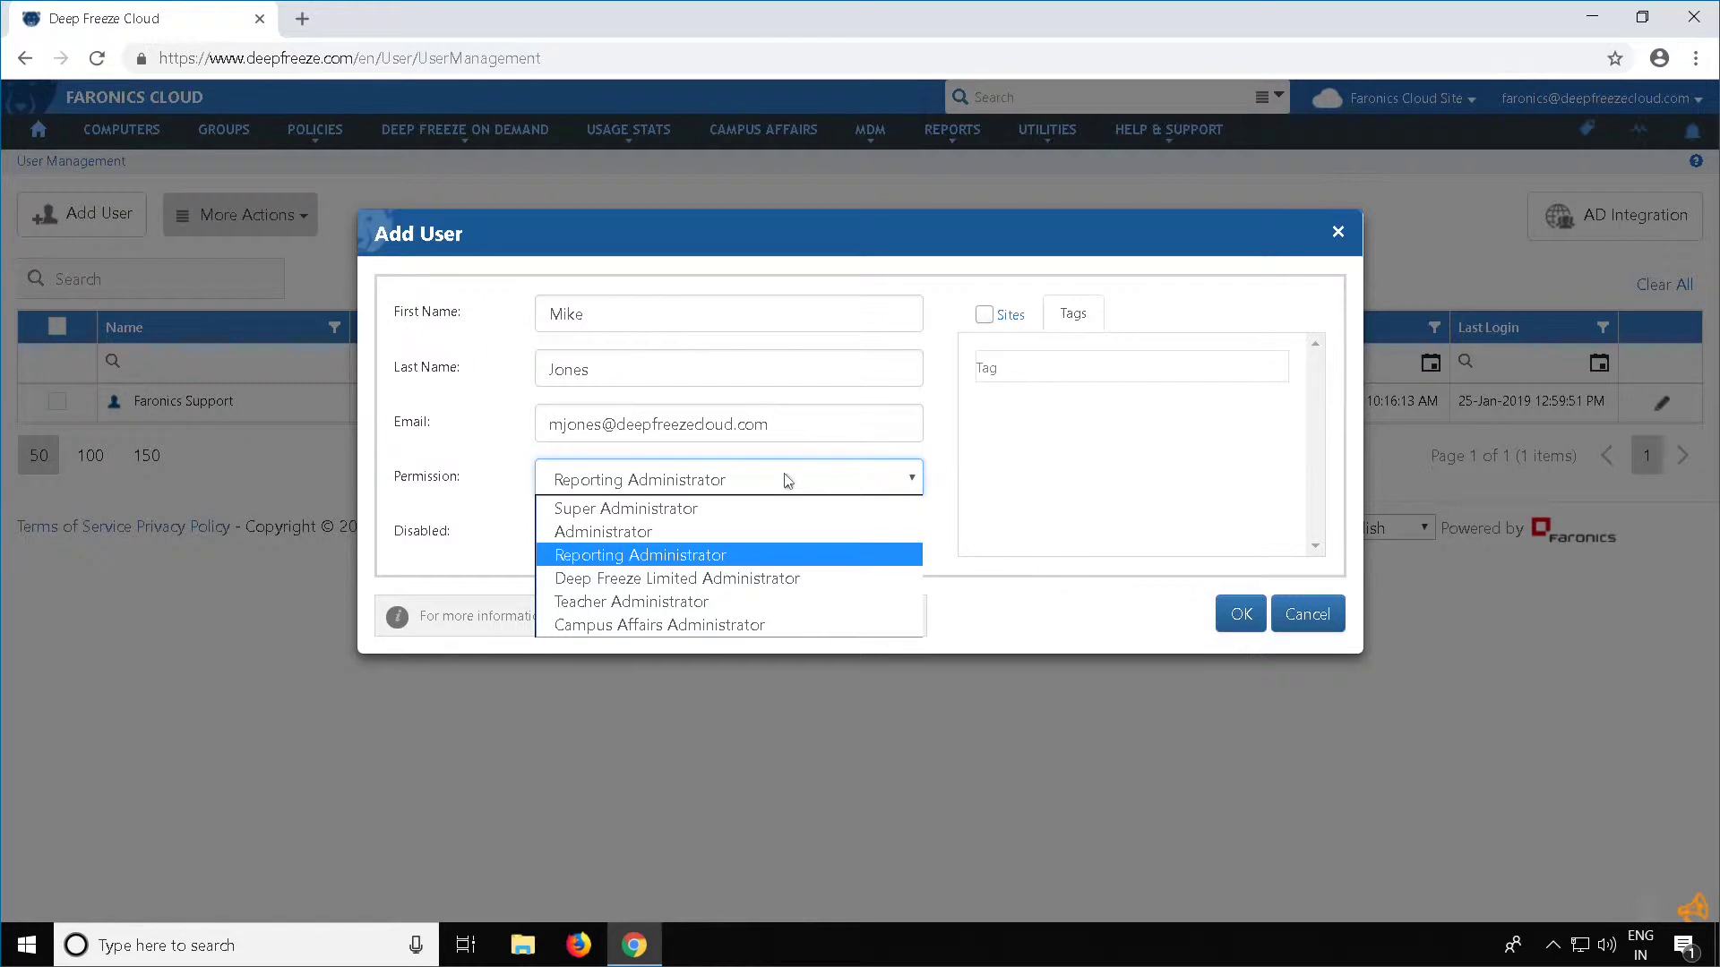
{"action": "left_click", "coordinate": [717, 580]}
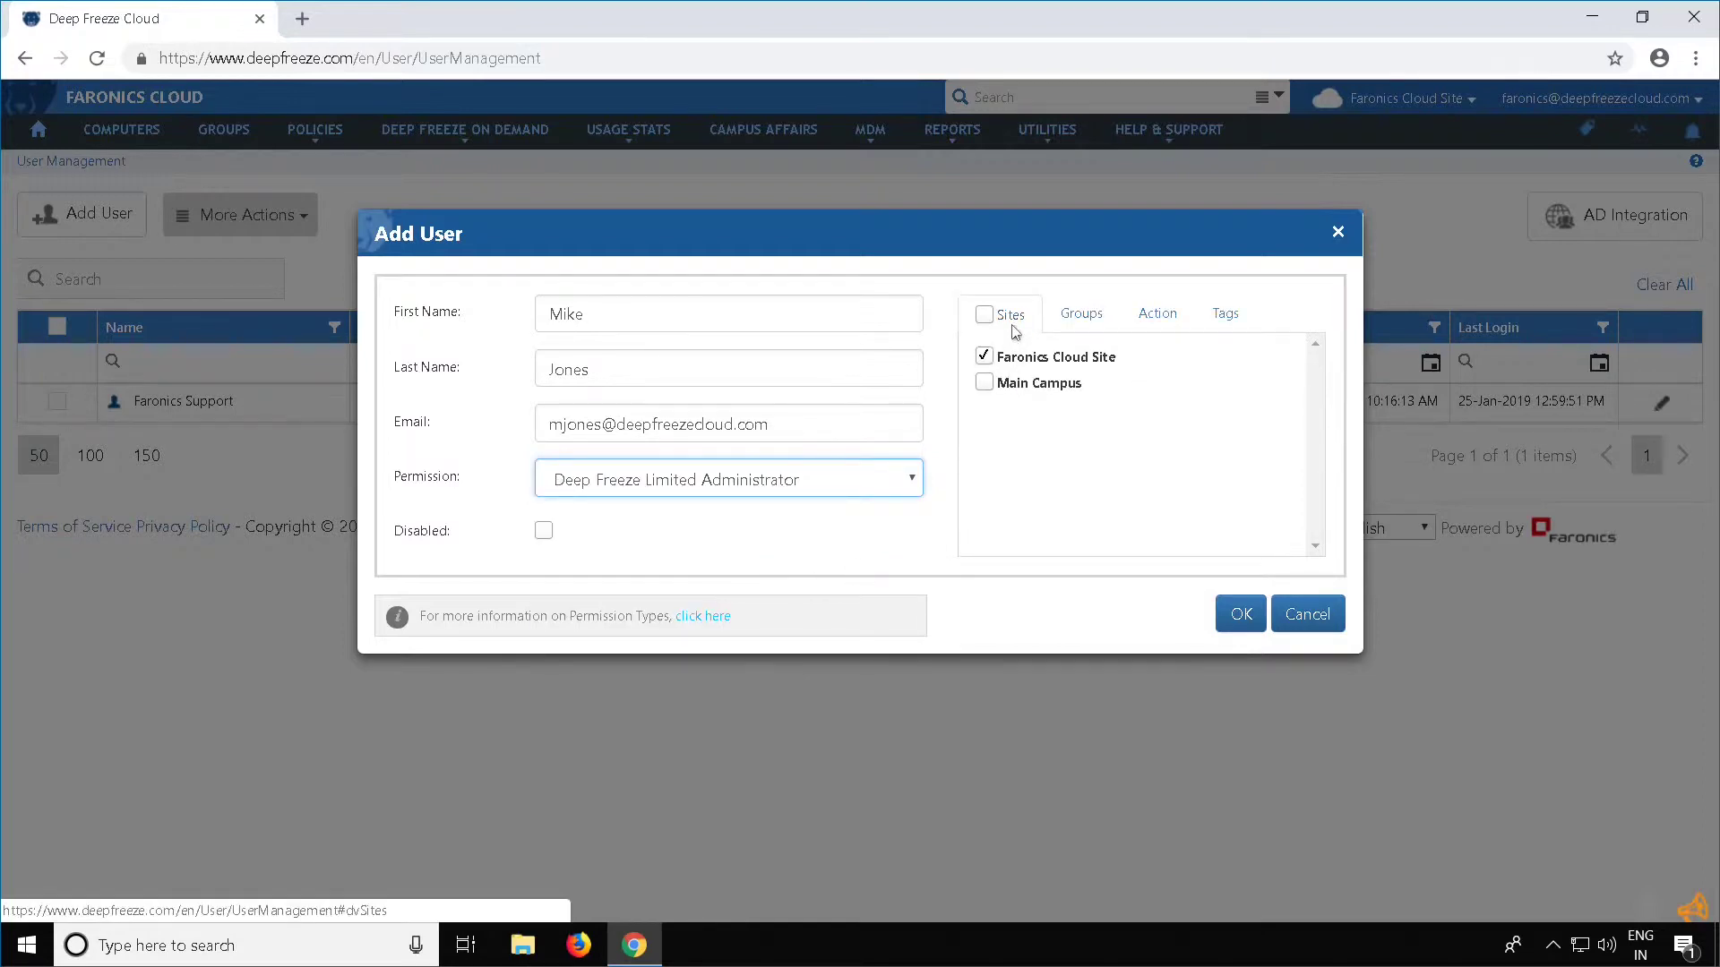
{"action": "left_click", "coordinate": [984, 383]}
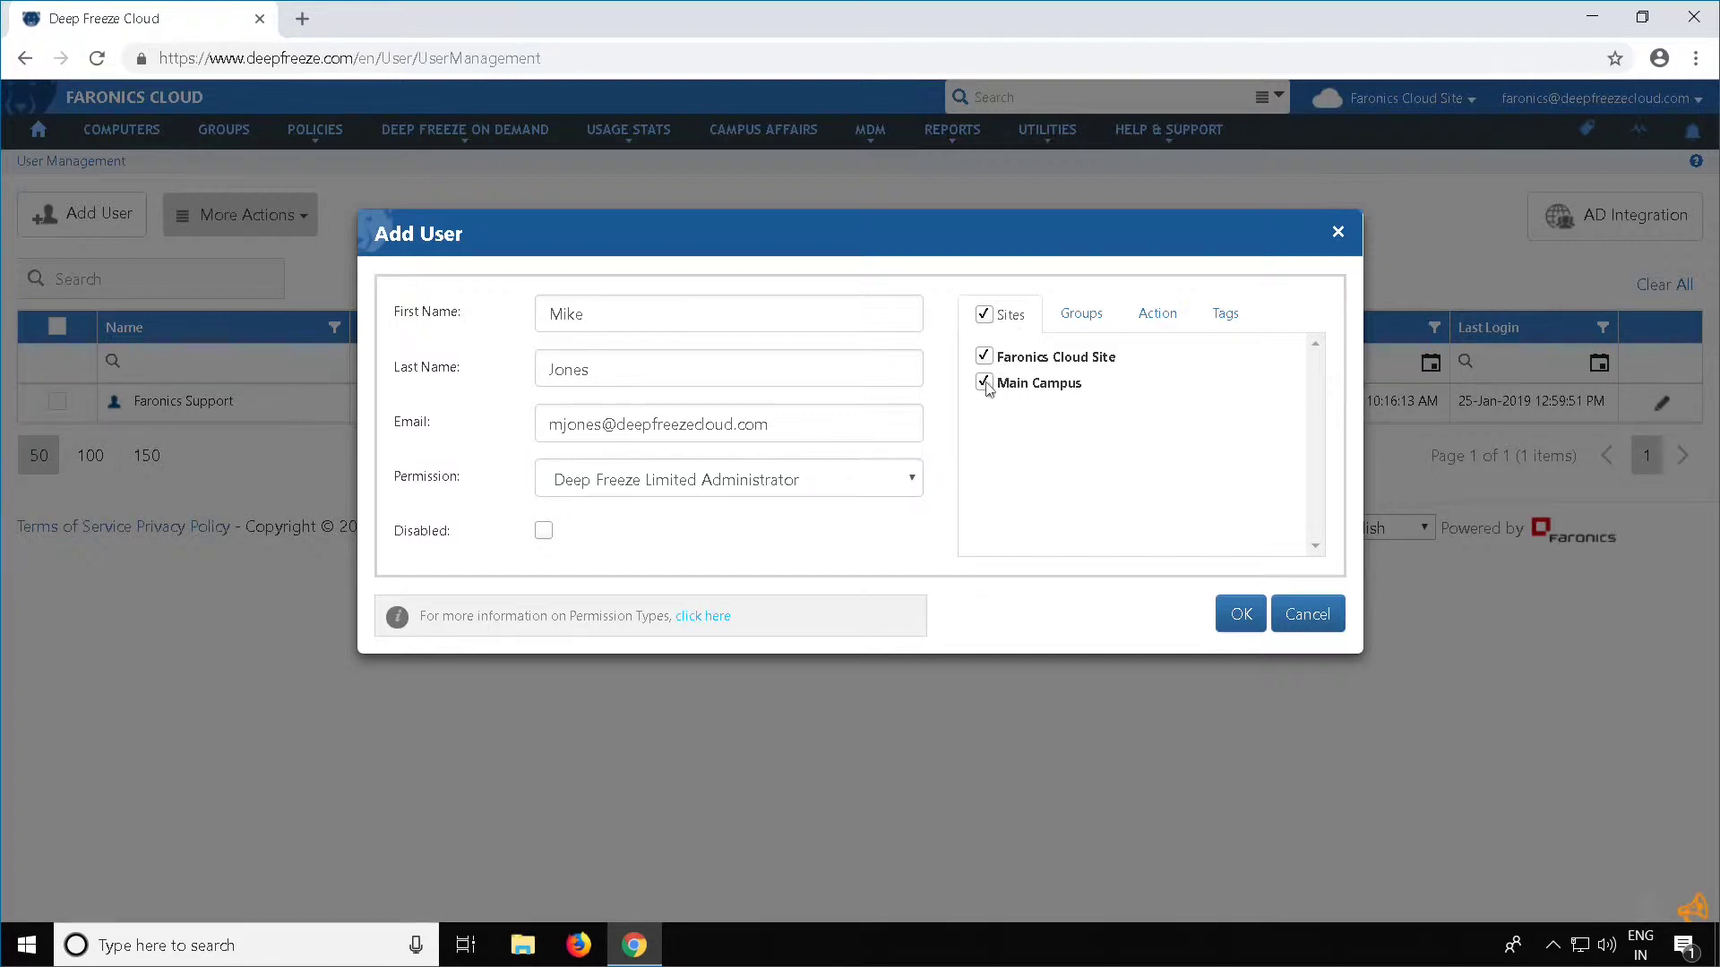
{"action": "left_click", "coordinate": [1111, 333]}
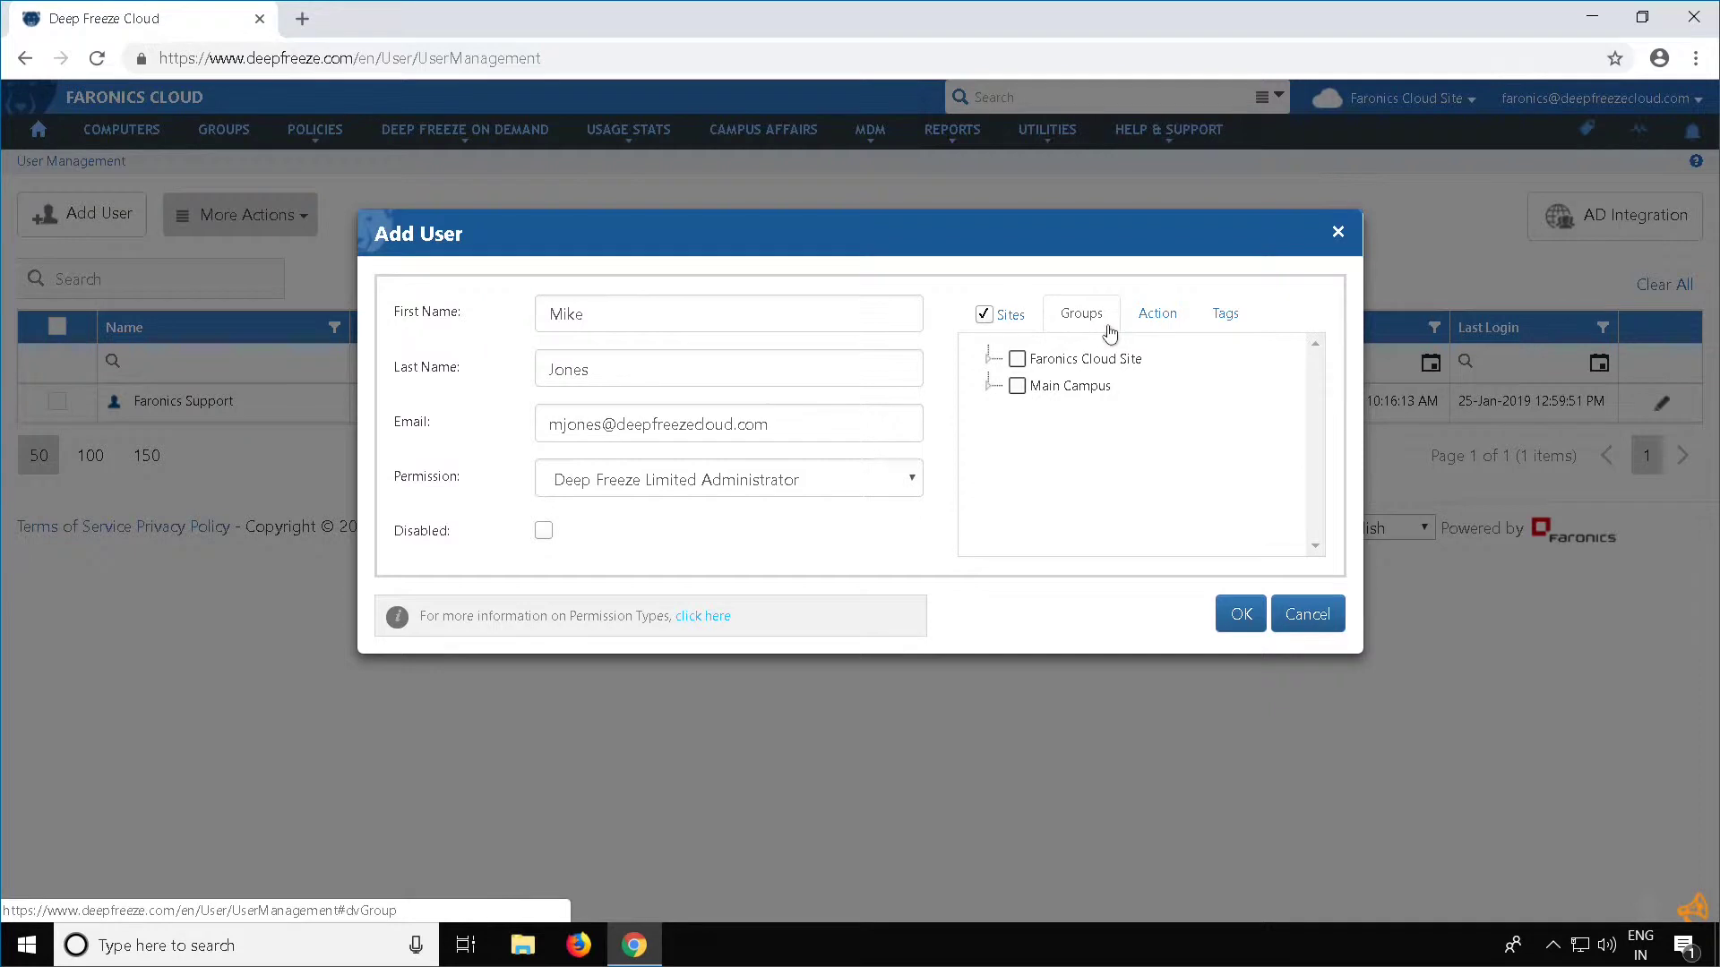
{"action": "left_click", "coordinate": [989, 361]}
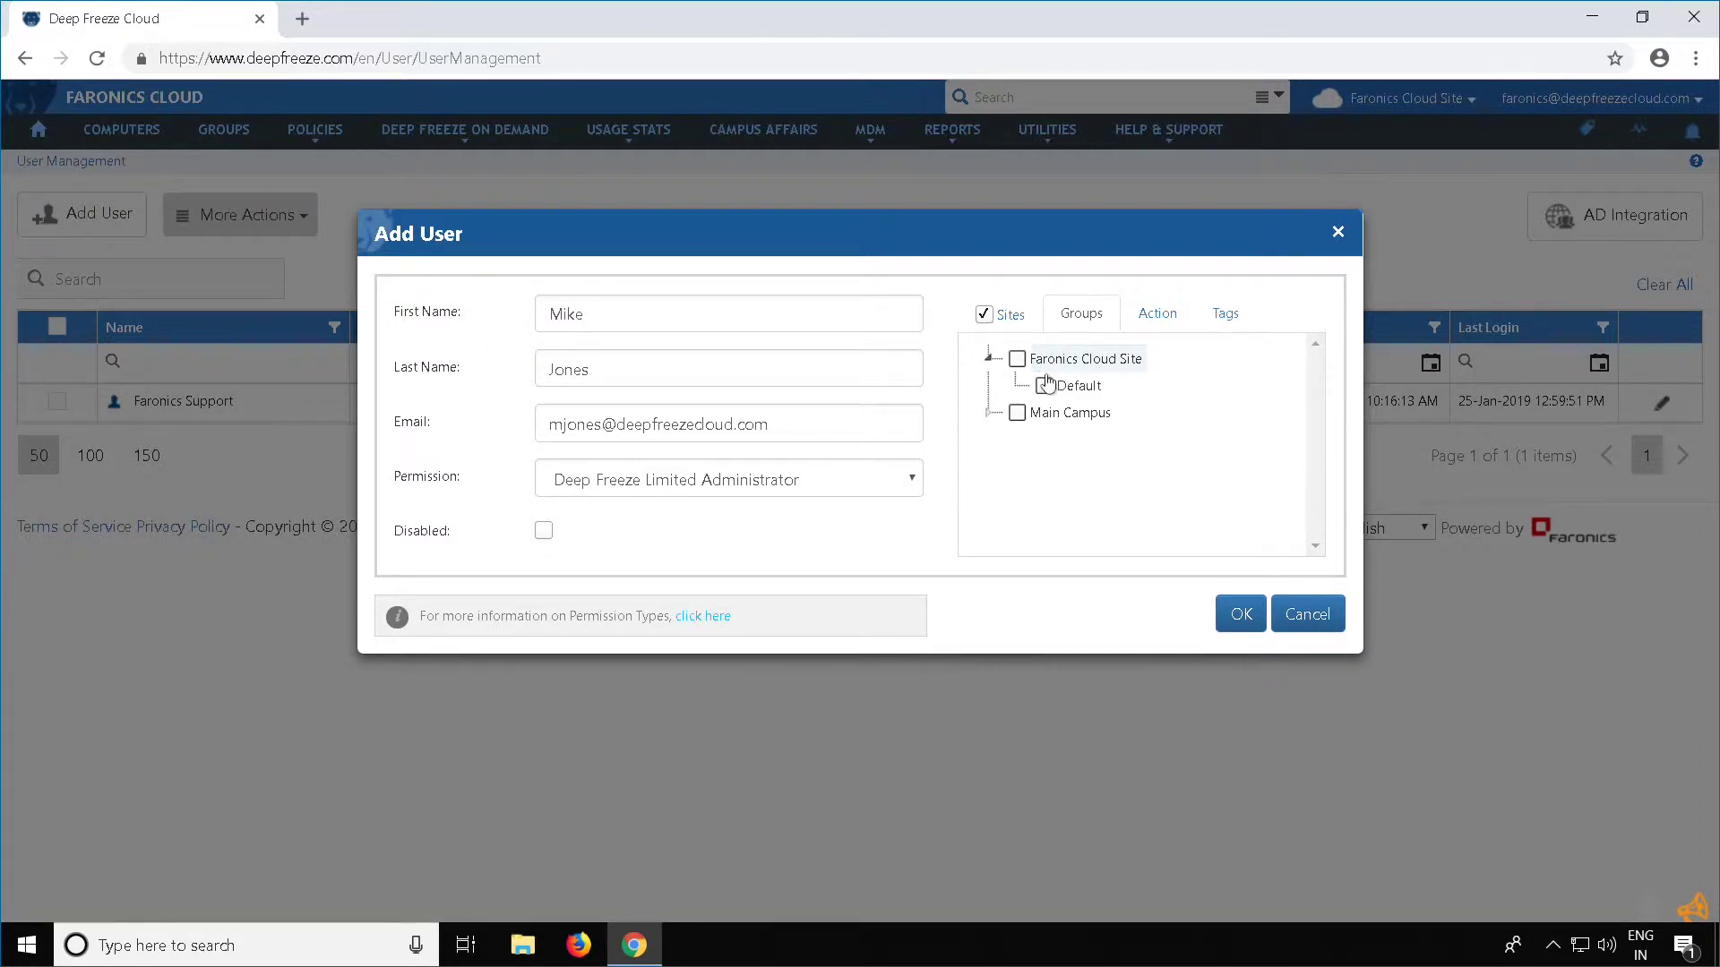
{"action": "left_click", "coordinate": [1048, 387]}
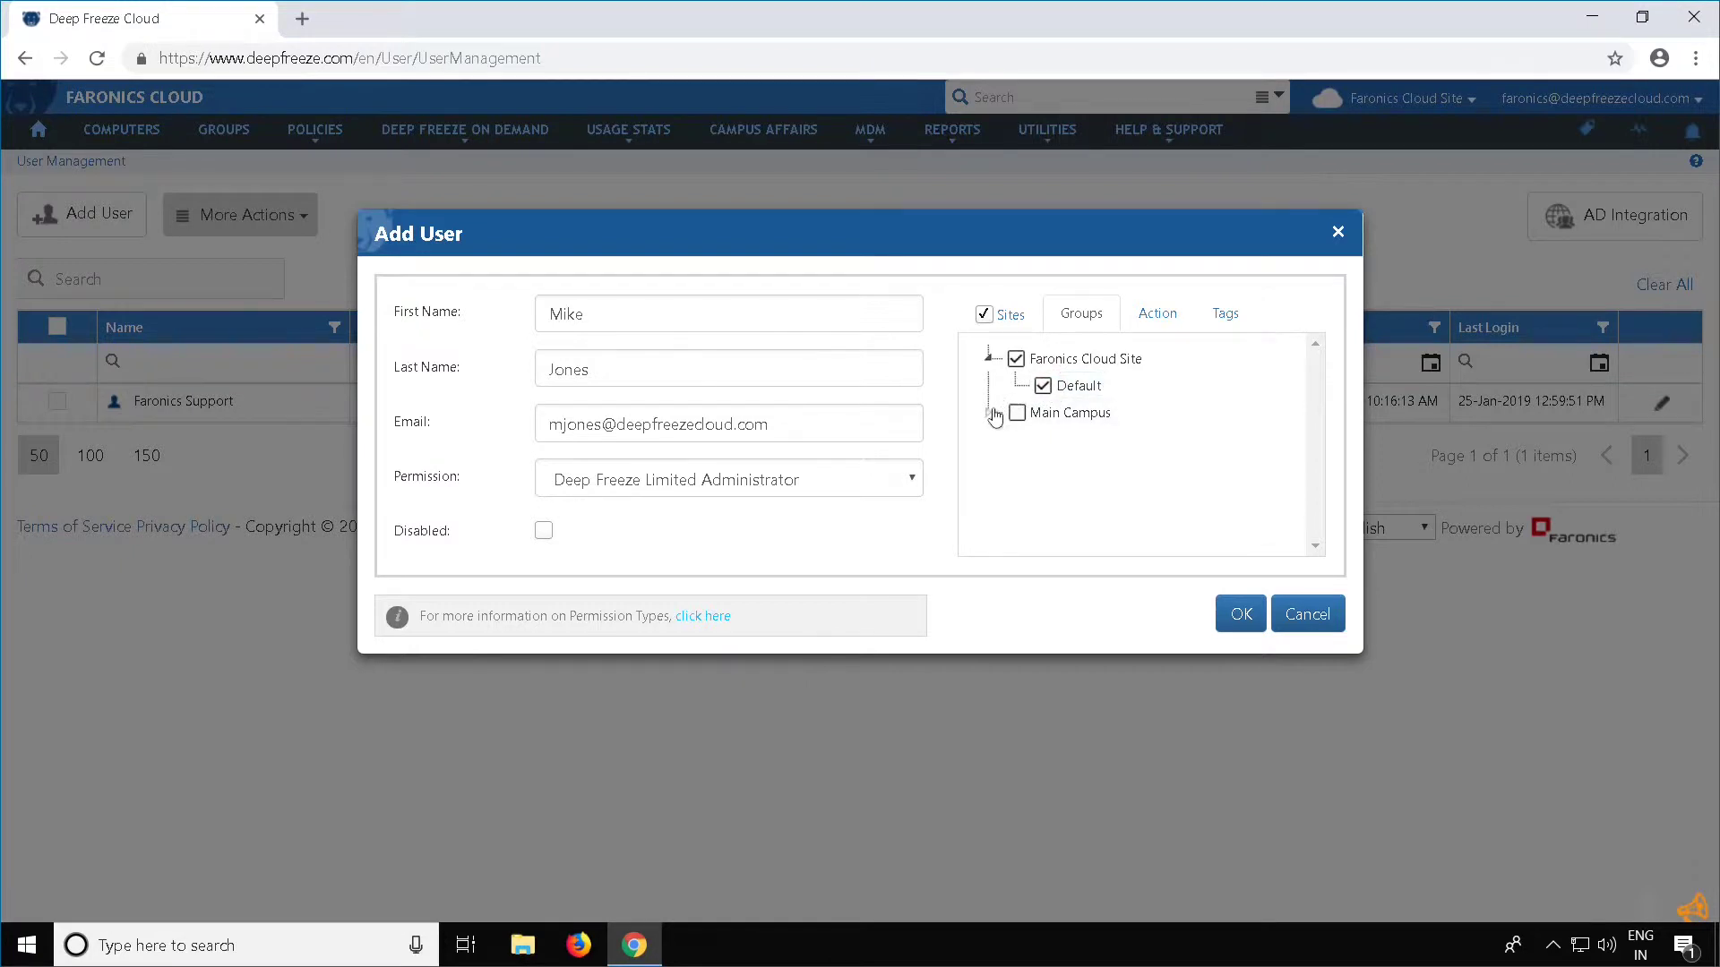
{"action": "left_click", "coordinate": [991, 414]}
{"action": "left_click", "coordinate": [1017, 416]}
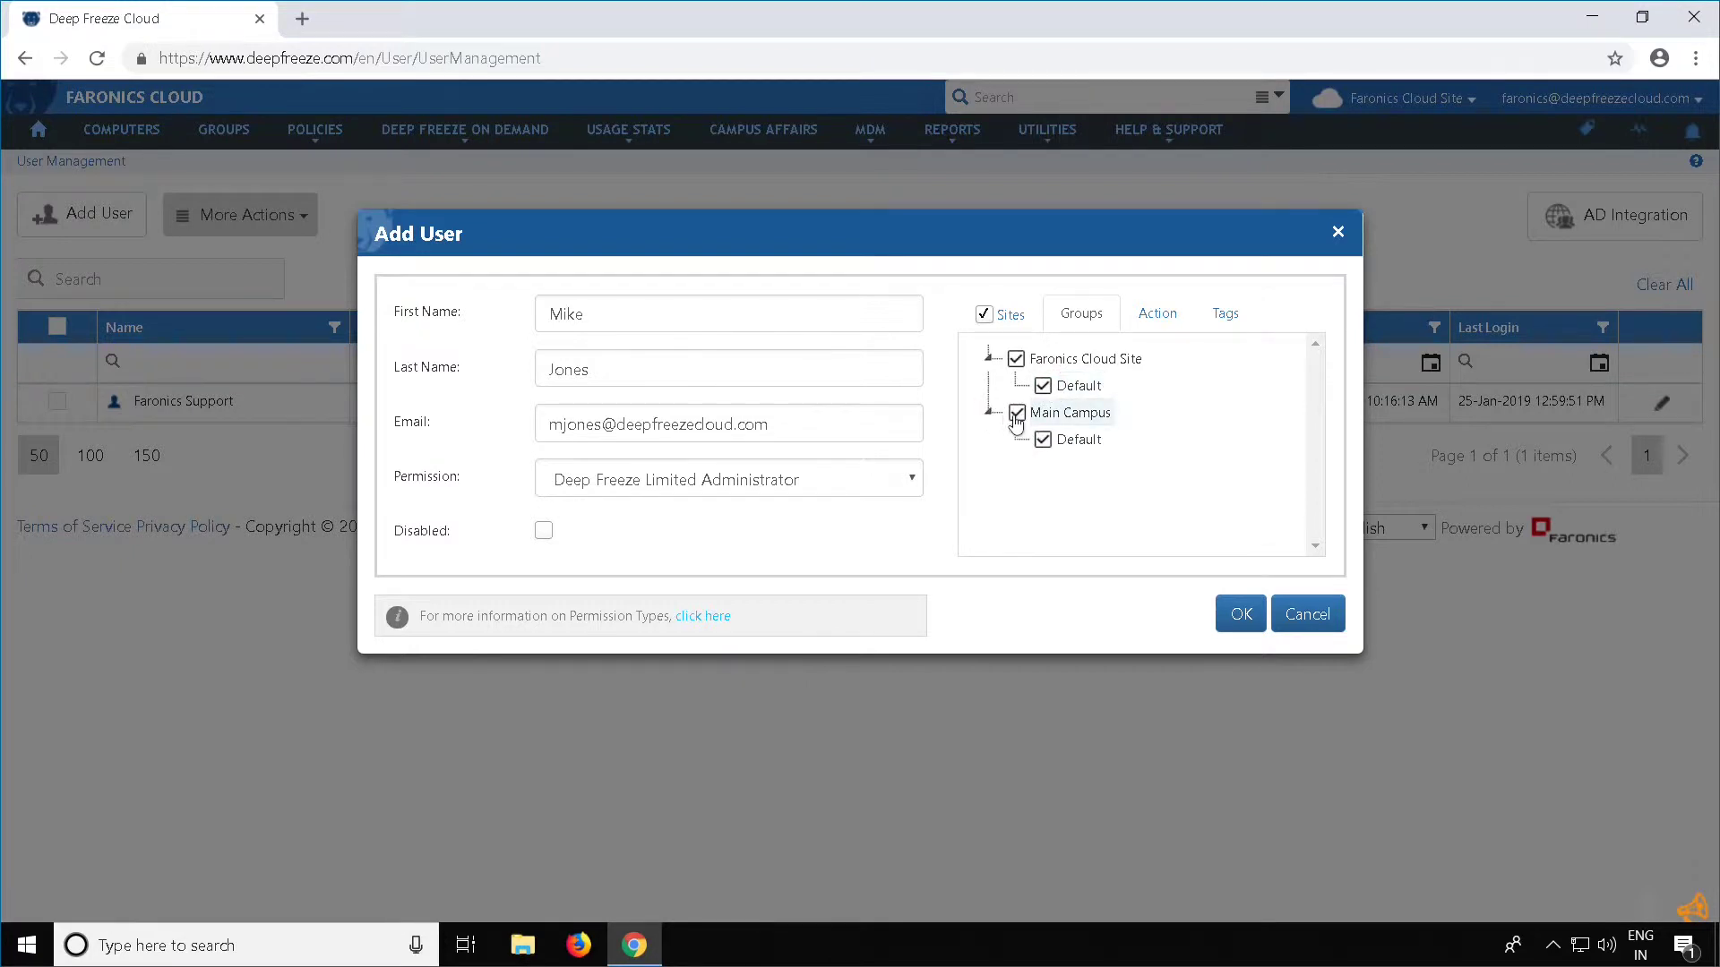
{"action": "left_click", "coordinate": [1176, 325]}
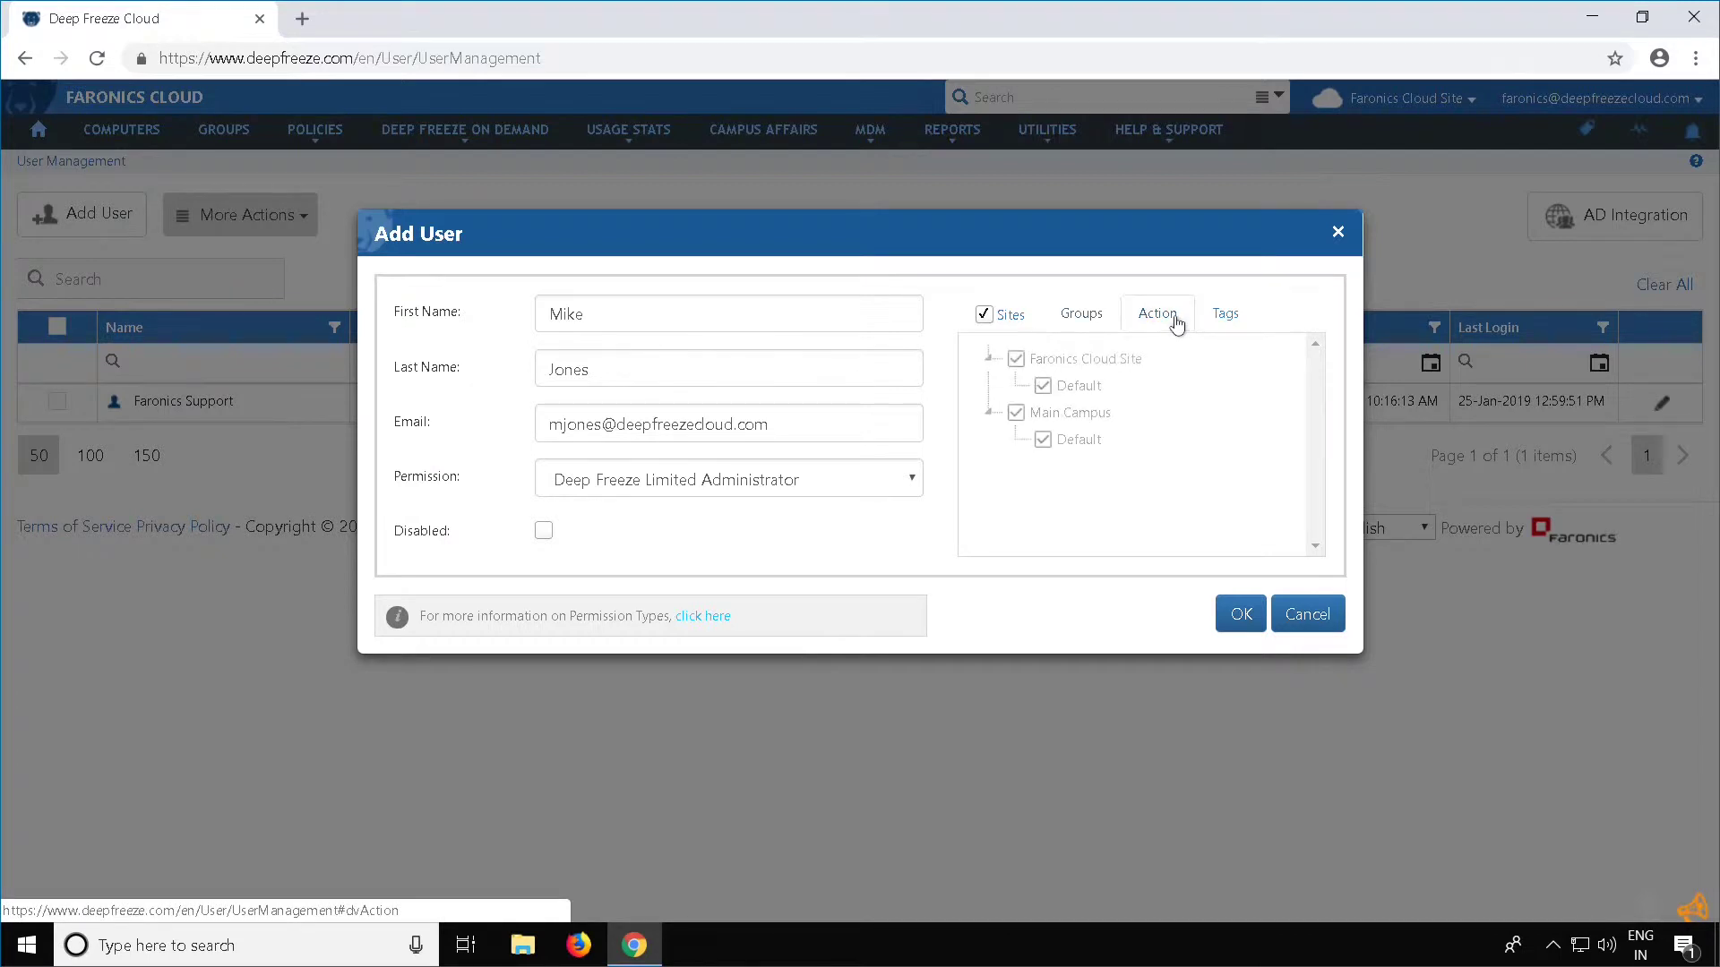
{"action": "left_click", "coordinate": [991, 361]}
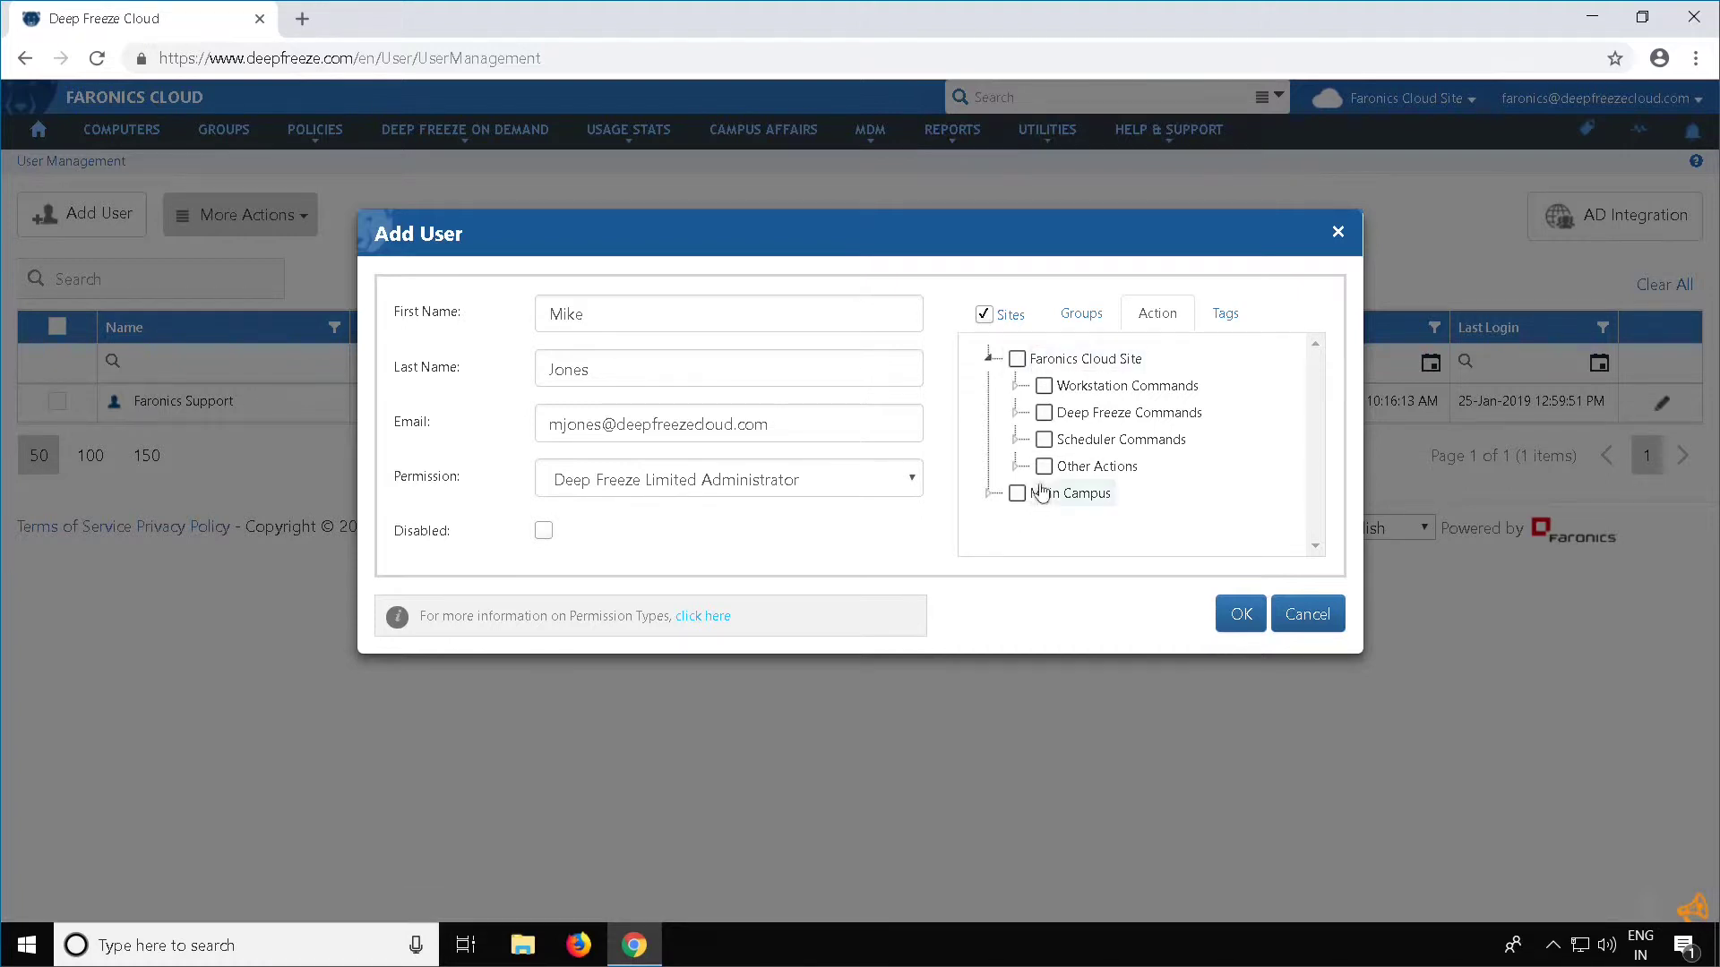
{"action": "left_click", "coordinate": [1020, 391]}
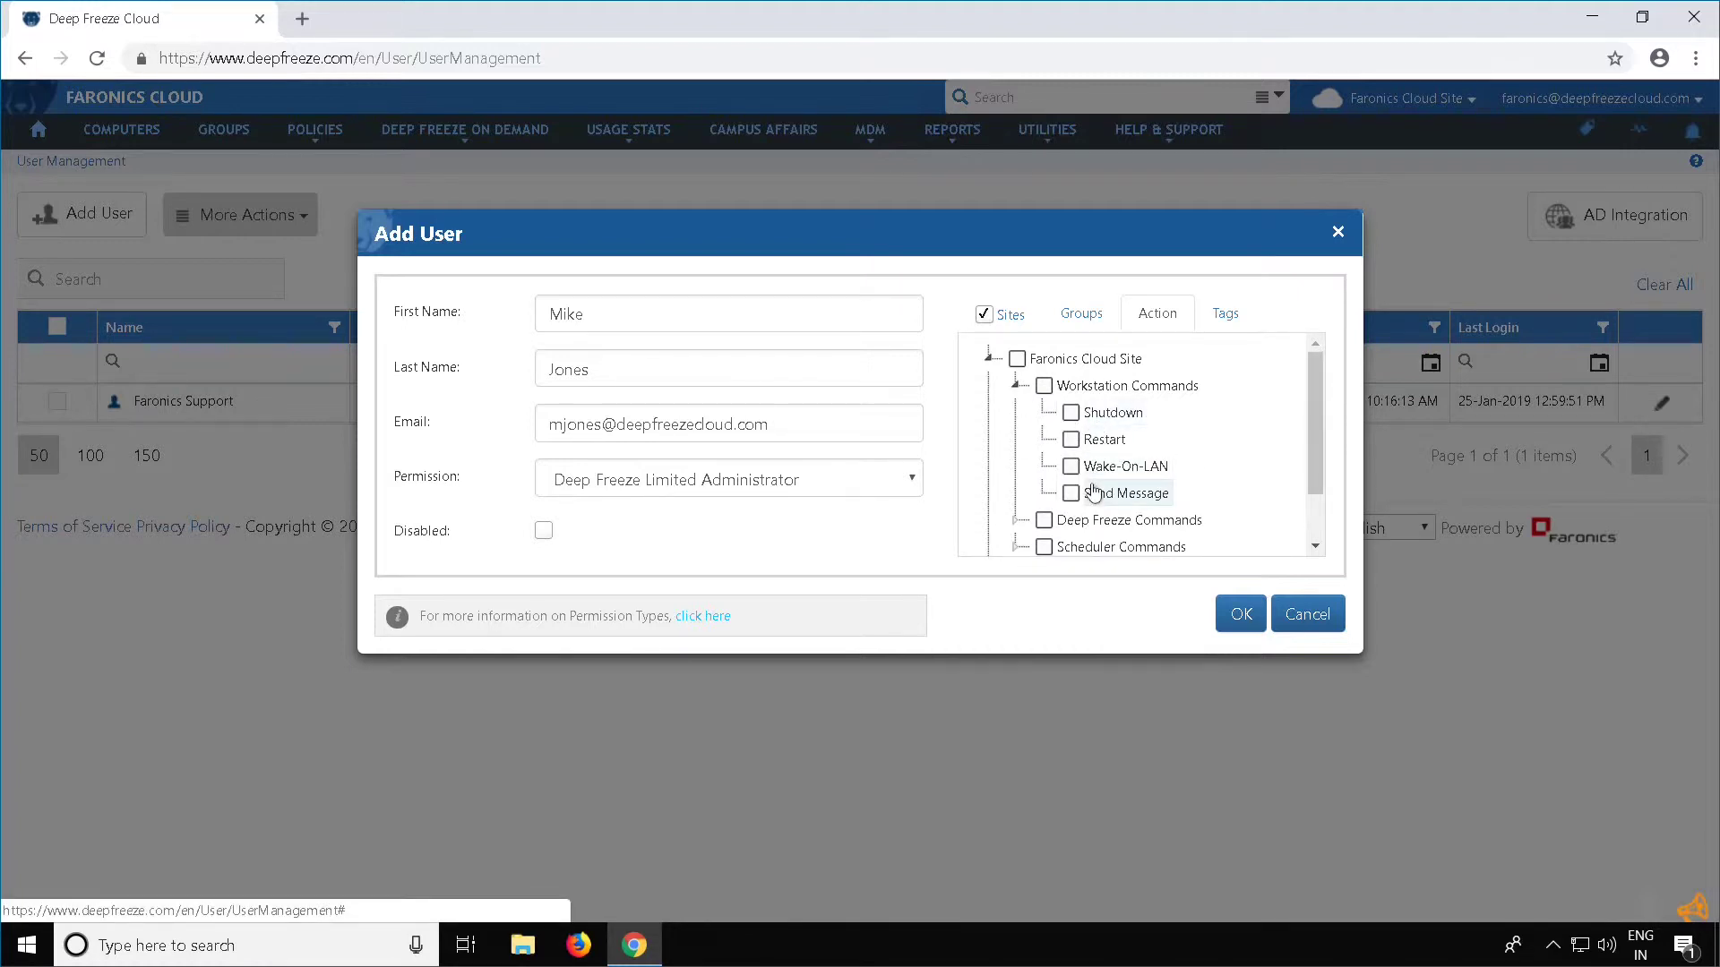
{"action": "left_click", "coordinate": [1020, 387]}
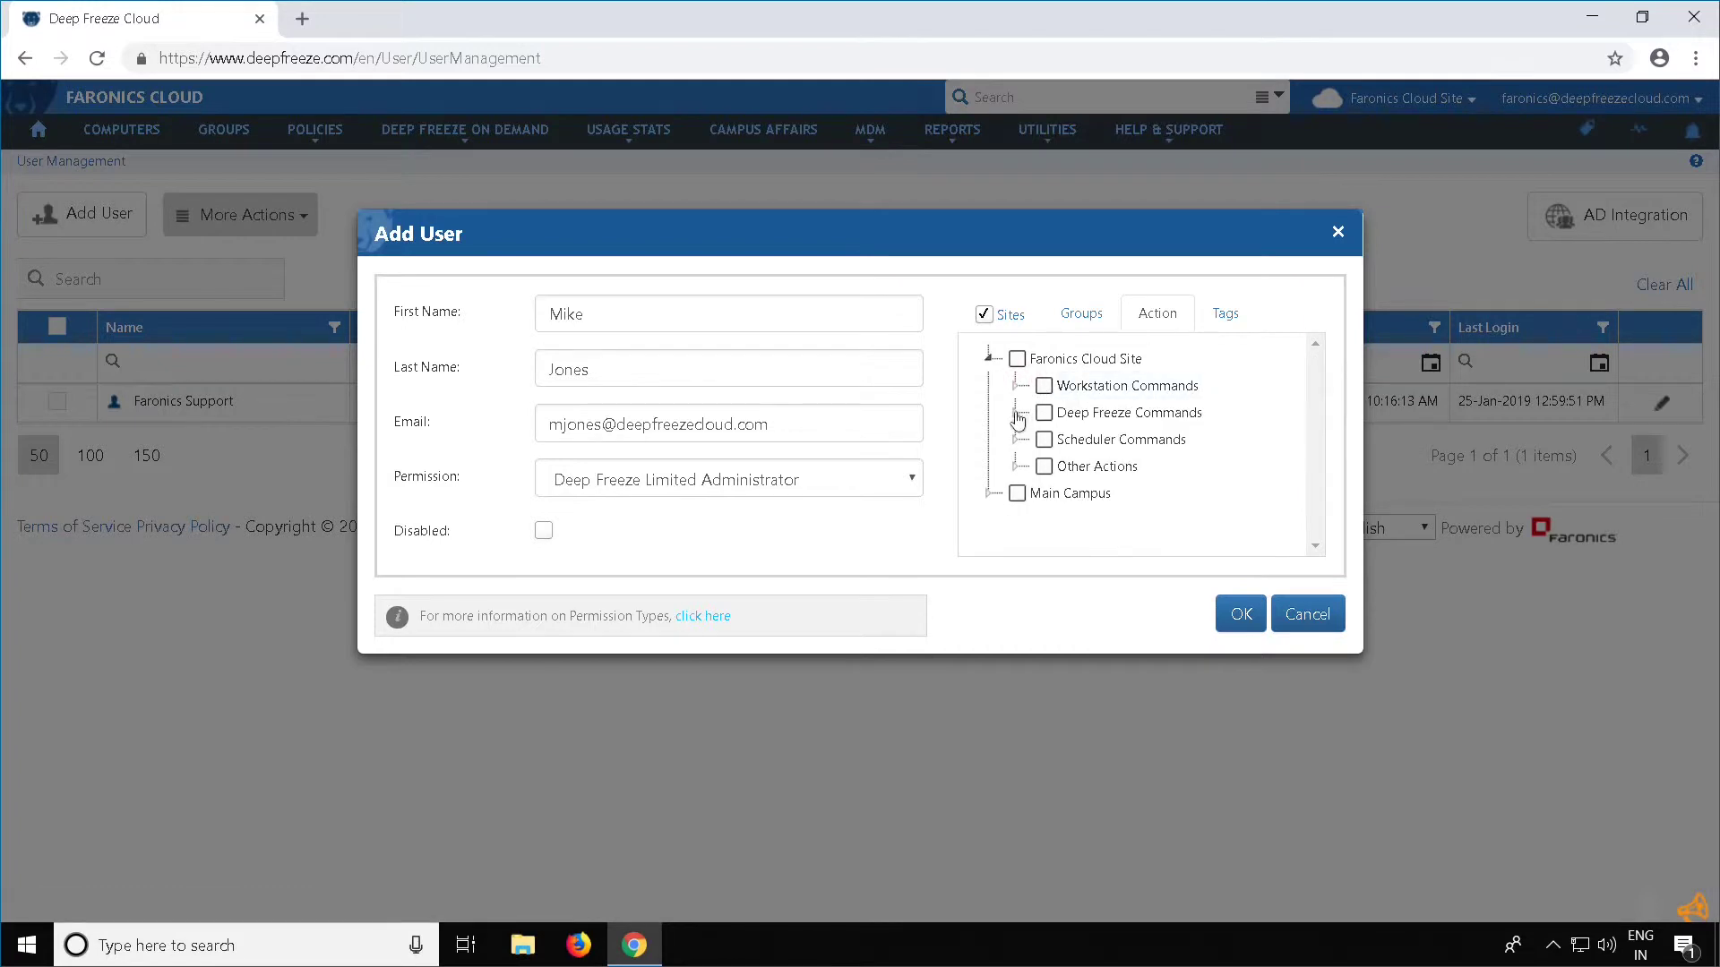
{"action": "left_click", "coordinate": [1020, 416]}
{"action": "scroll", "coordinate": [1018, 421], "scroll_direction": "down", "scroll_amount": 1}
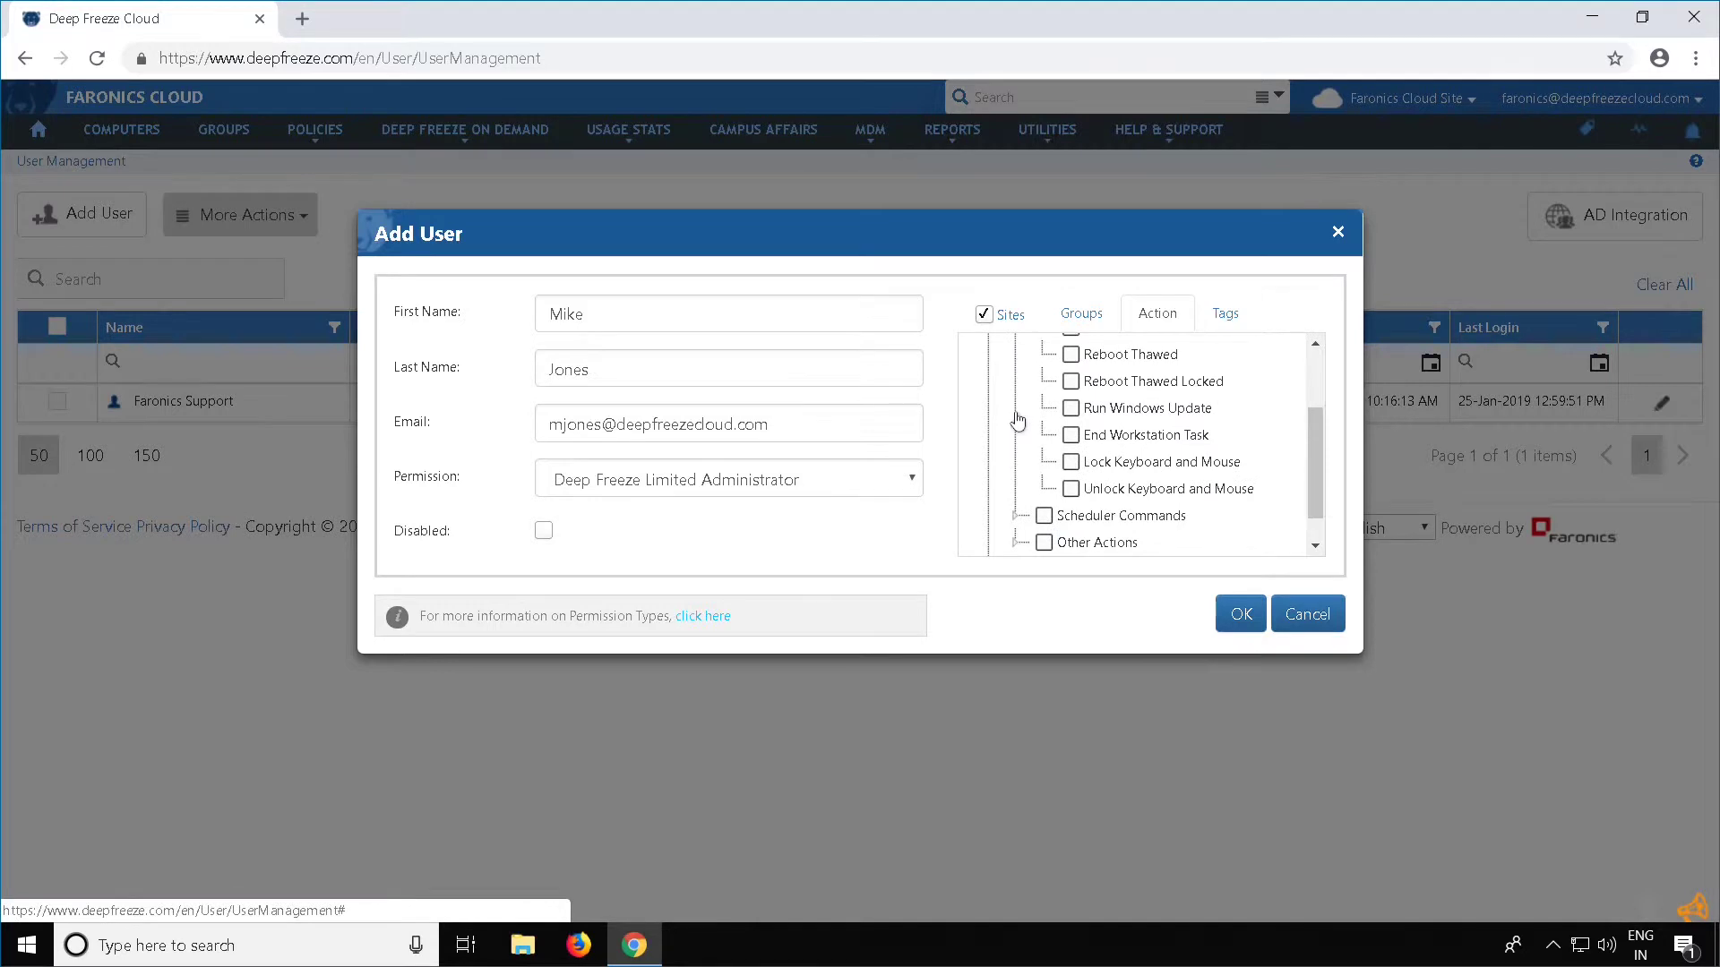
{"action": "scroll", "coordinate": [1019, 421], "scroll_direction": "up", "scroll_amount": 1}
{"action": "left_click", "coordinate": [1021, 414]}
{"action": "left_click", "coordinate": [1017, 438]}
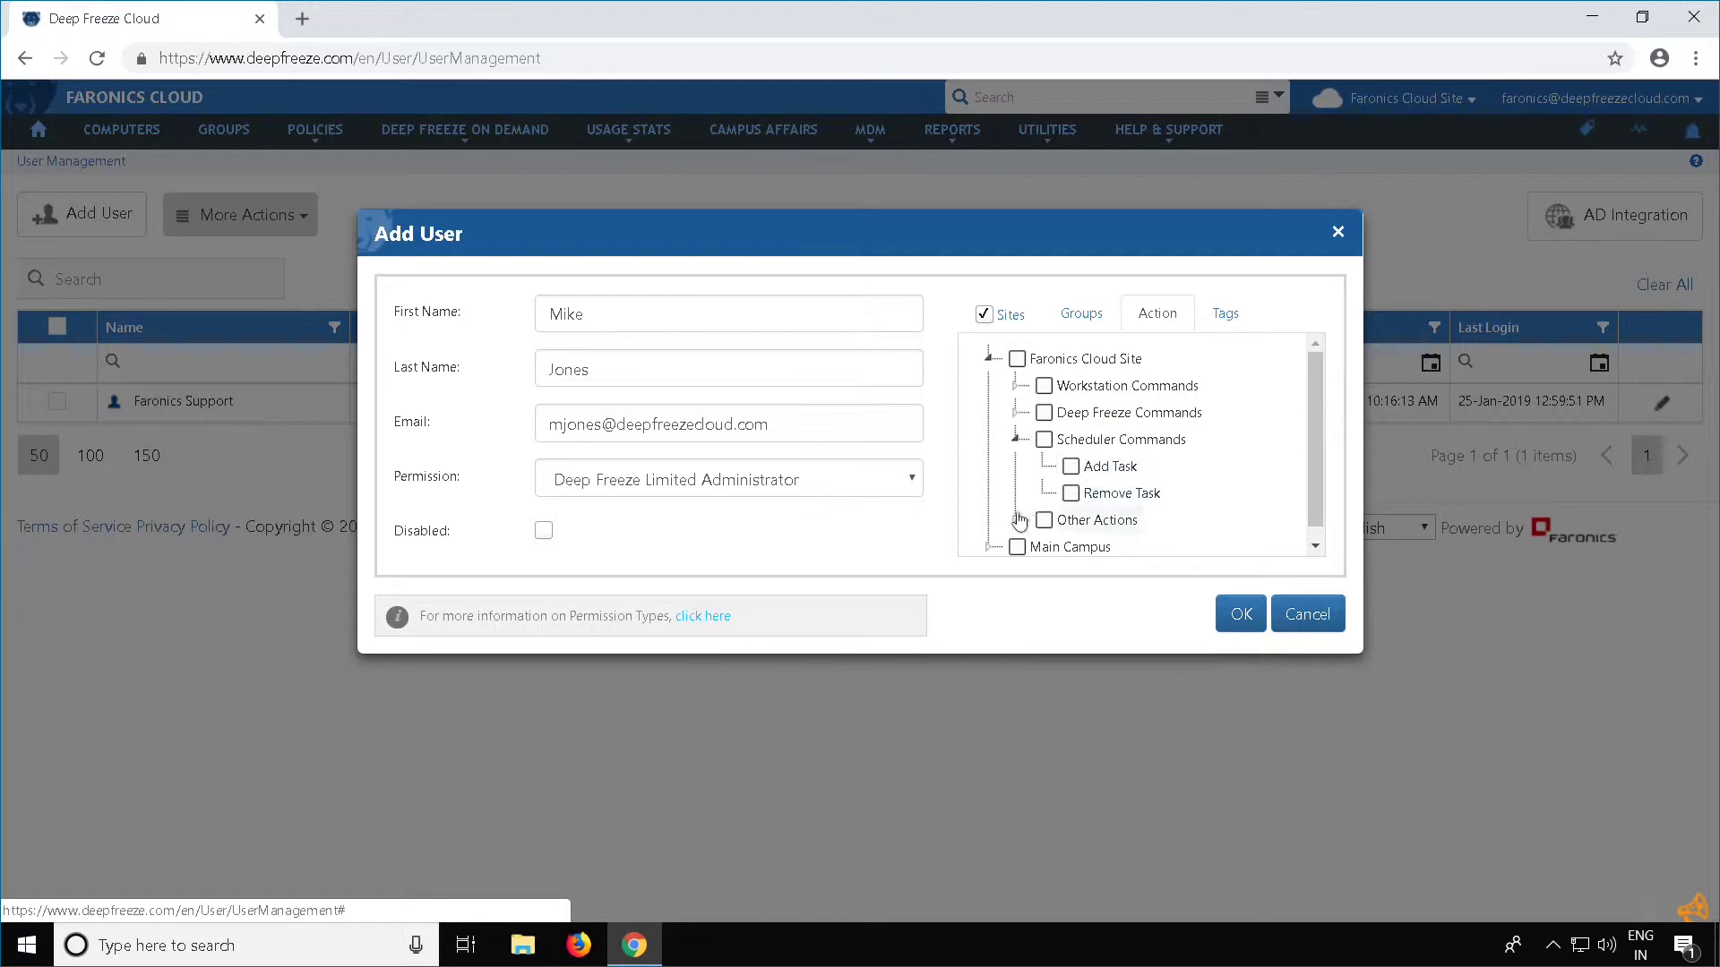
{"action": "left_click", "coordinate": [1018, 439]}
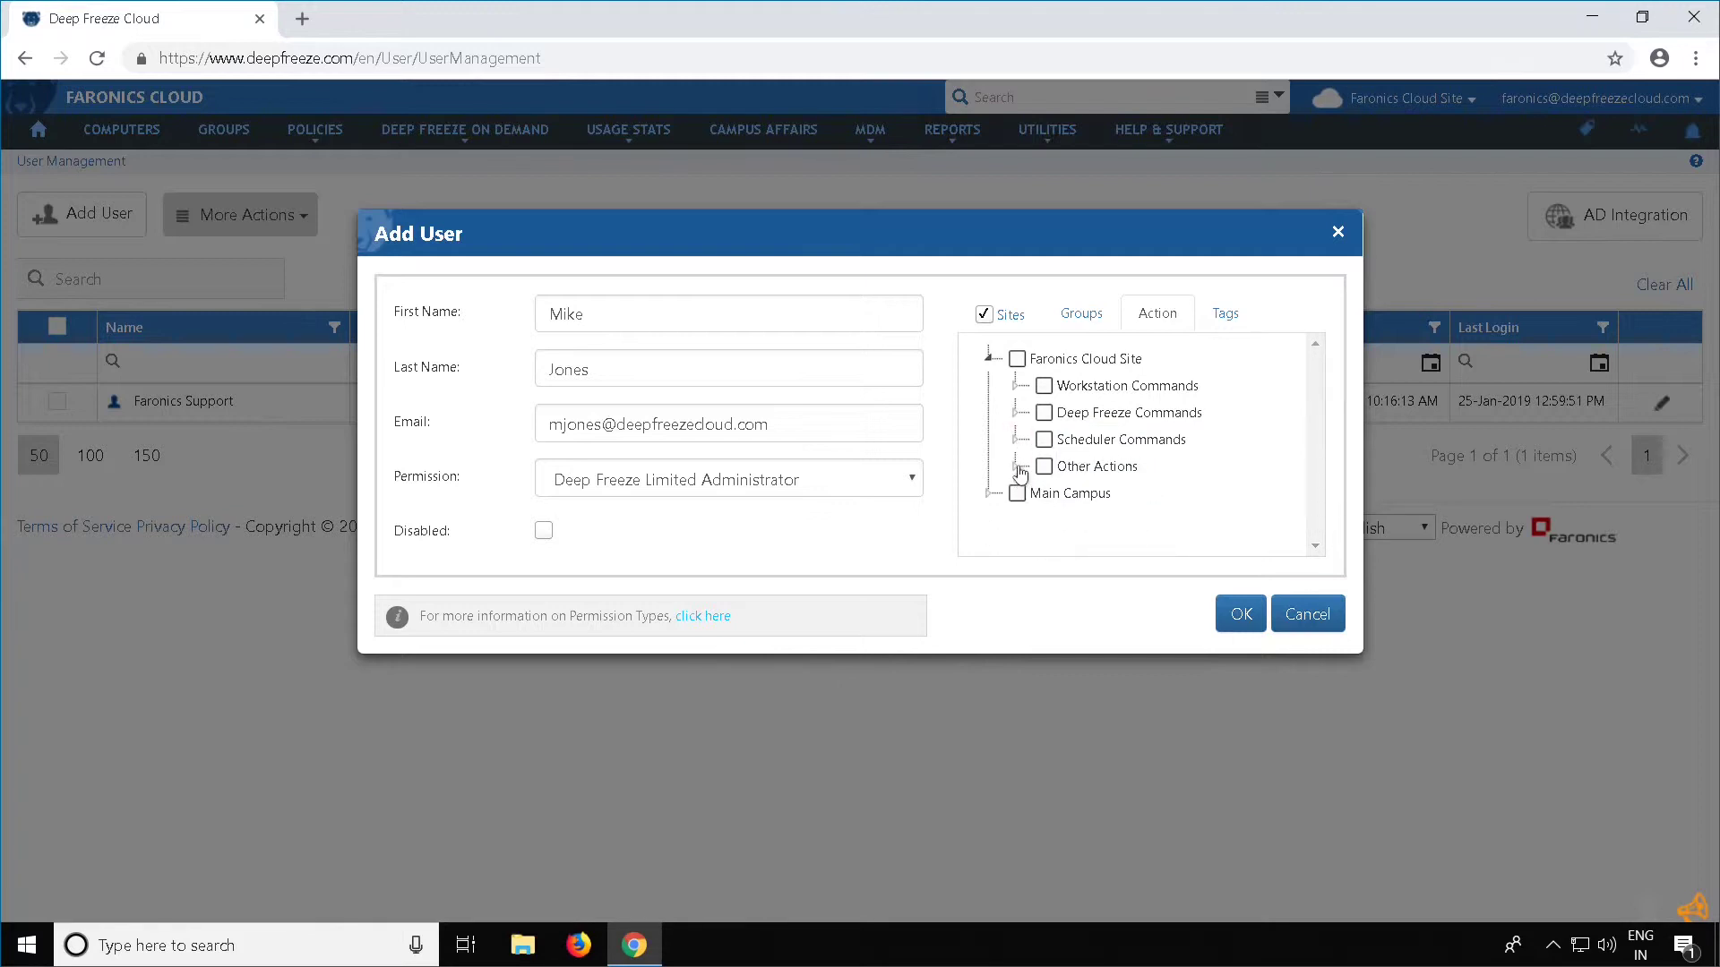
{"action": "left_click", "coordinate": [1018, 464]}
{"action": "scroll", "coordinate": [1053, 470], "scroll_direction": "down", "scroll_amount": 1}
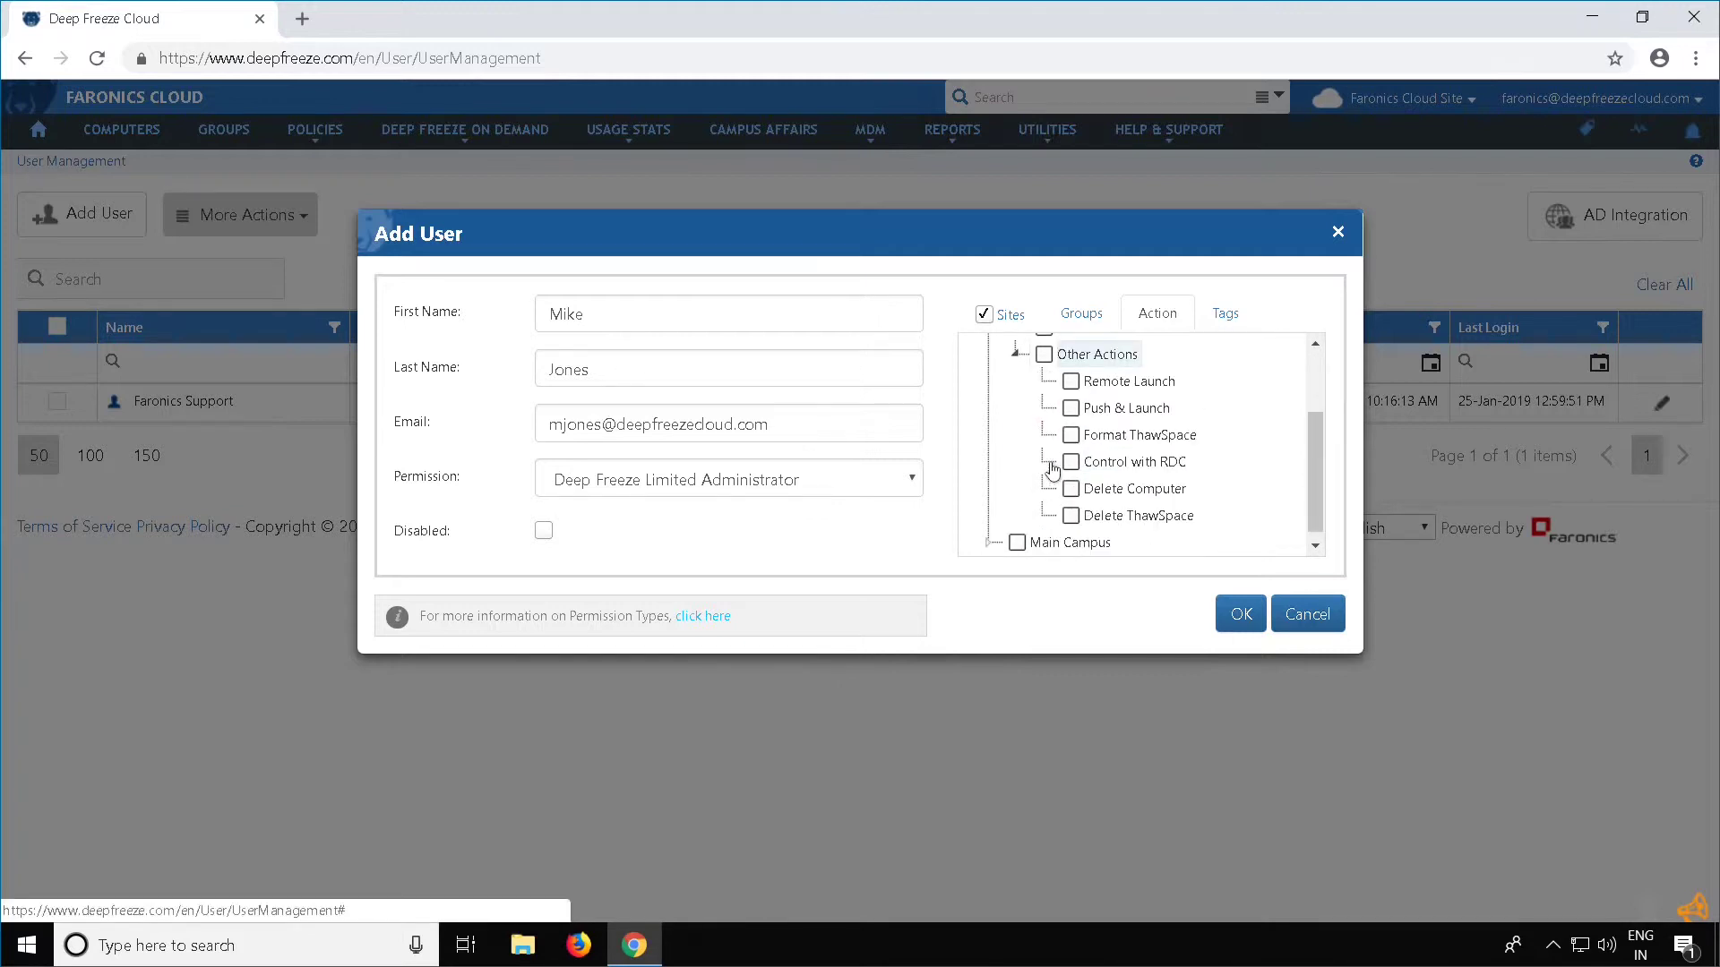
{"action": "scroll", "coordinate": [1053, 470], "scroll_direction": "up", "scroll_amount": 1}
{"action": "left_click", "coordinate": [1018, 465]}
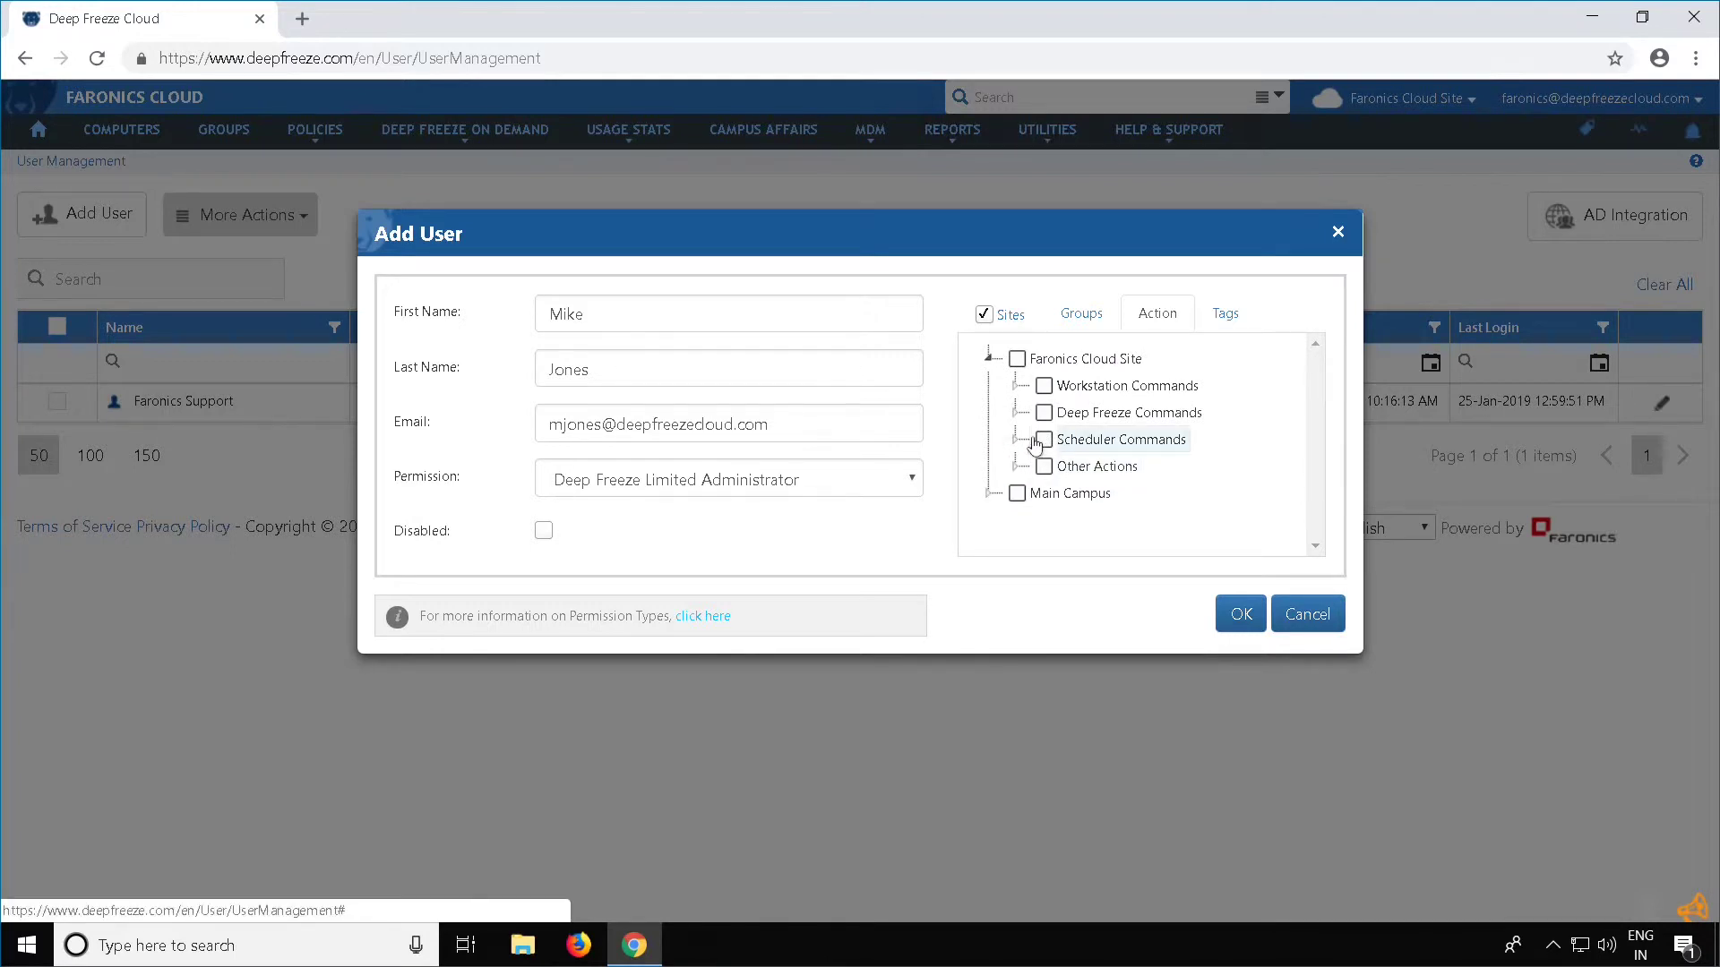
Grant every Faronics Cloud Site action, then view the empty Tags tab
{"action": "left_click", "coordinate": [1019, 361]}
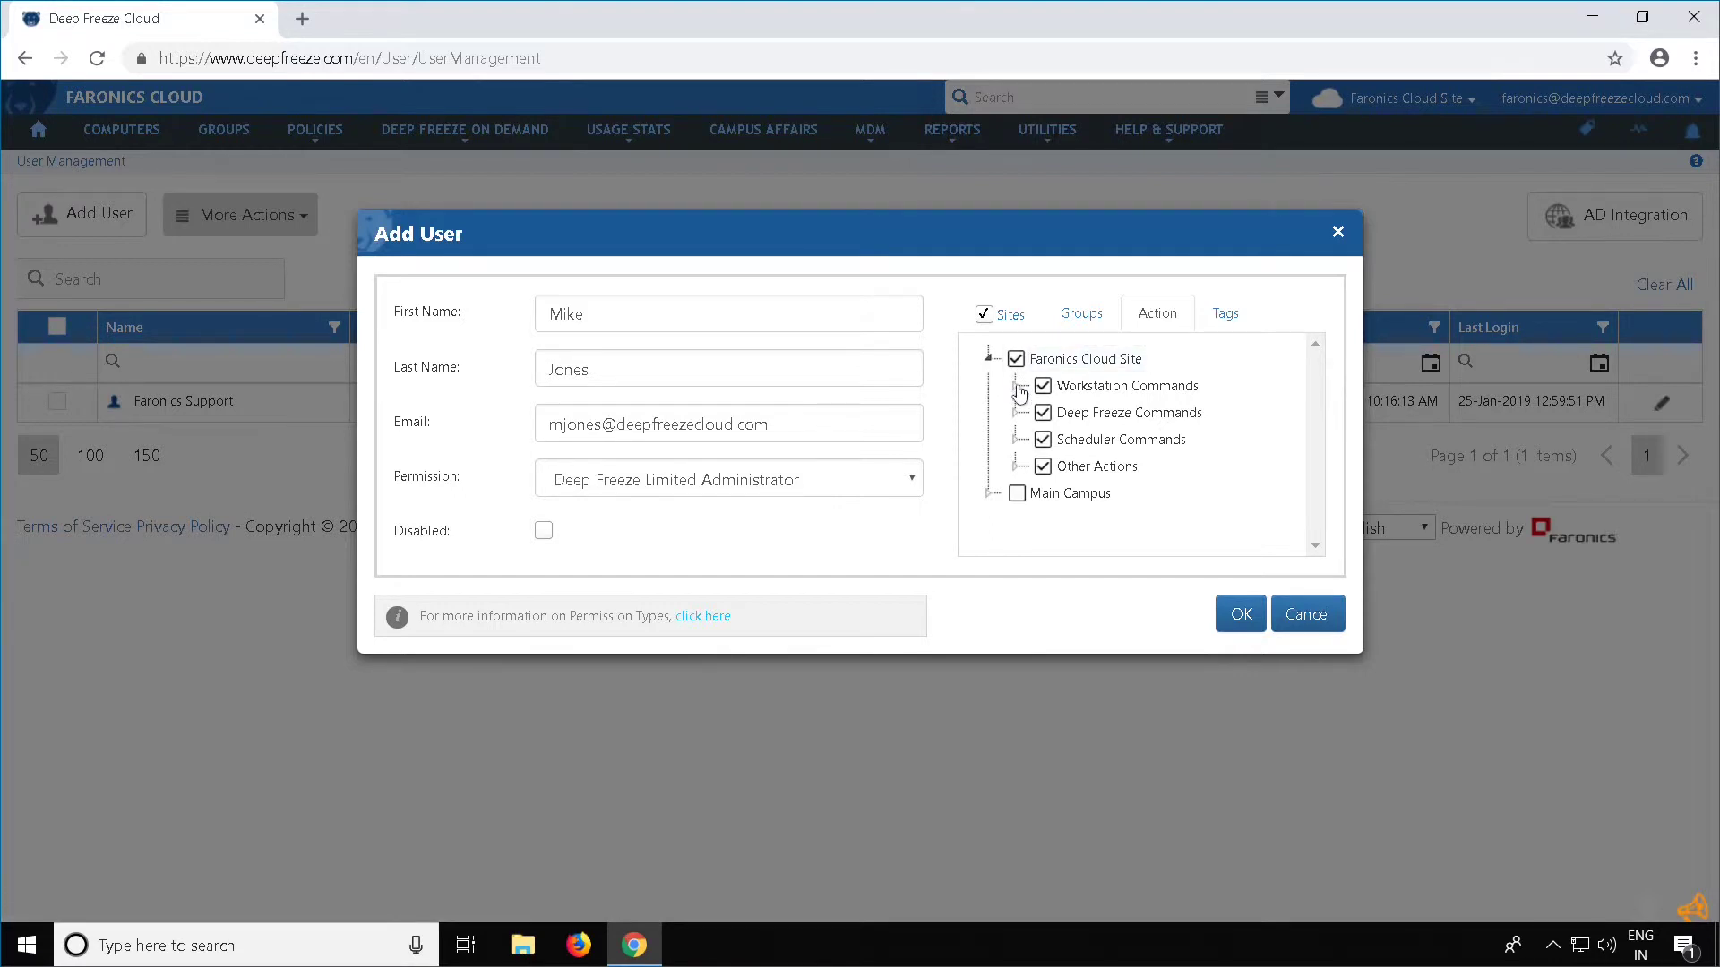
{"action": "left_click", "coordinate": [1017, 388]}
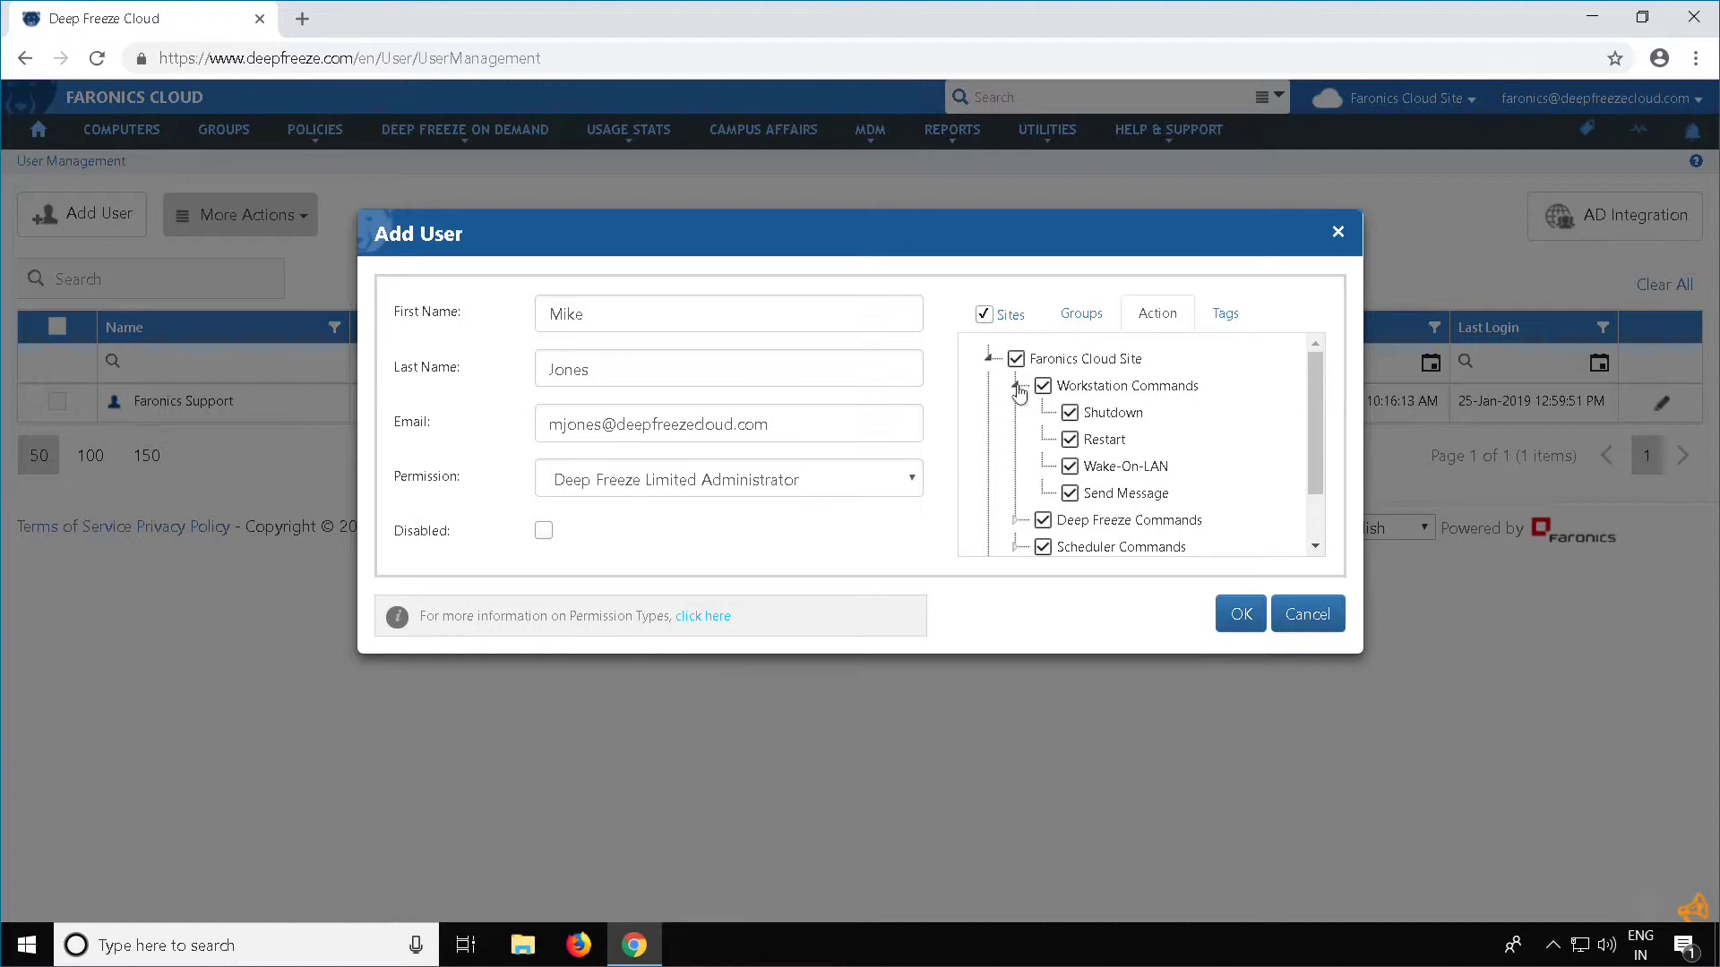
{"action": "left_click", "coordinate": [1019, 389]}
{"action": "left_click", "coordinate": [989, 357]}
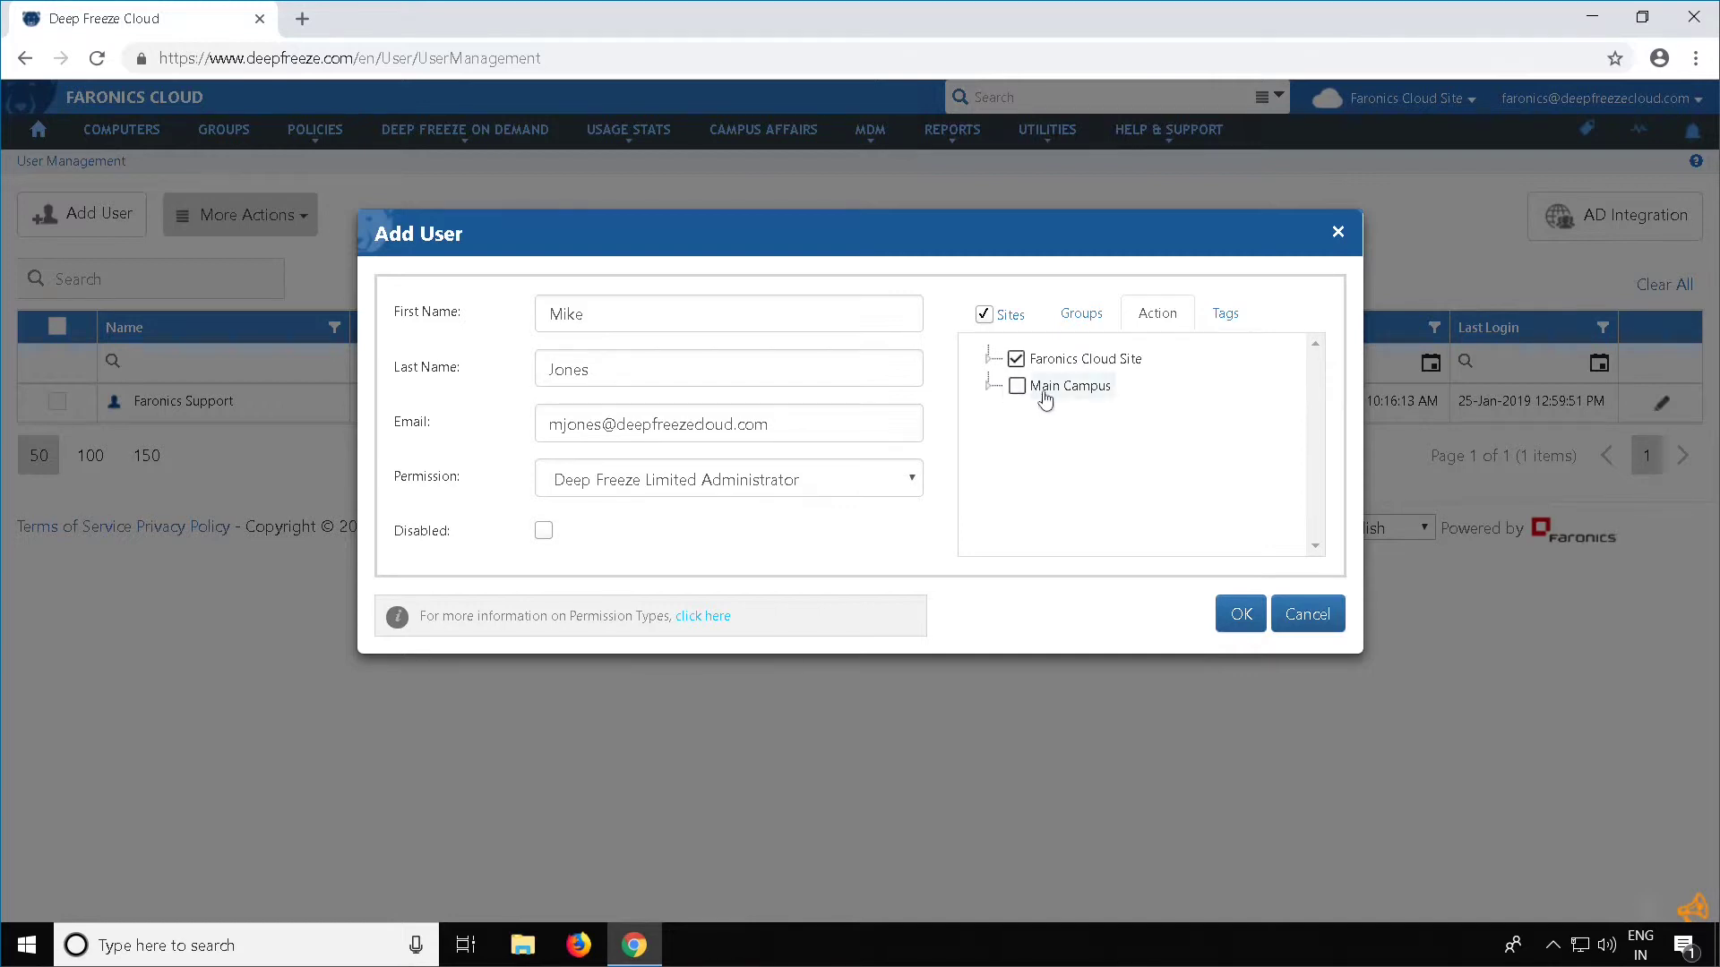
{"action": "left_click", "coordinate": [1234, 326]}
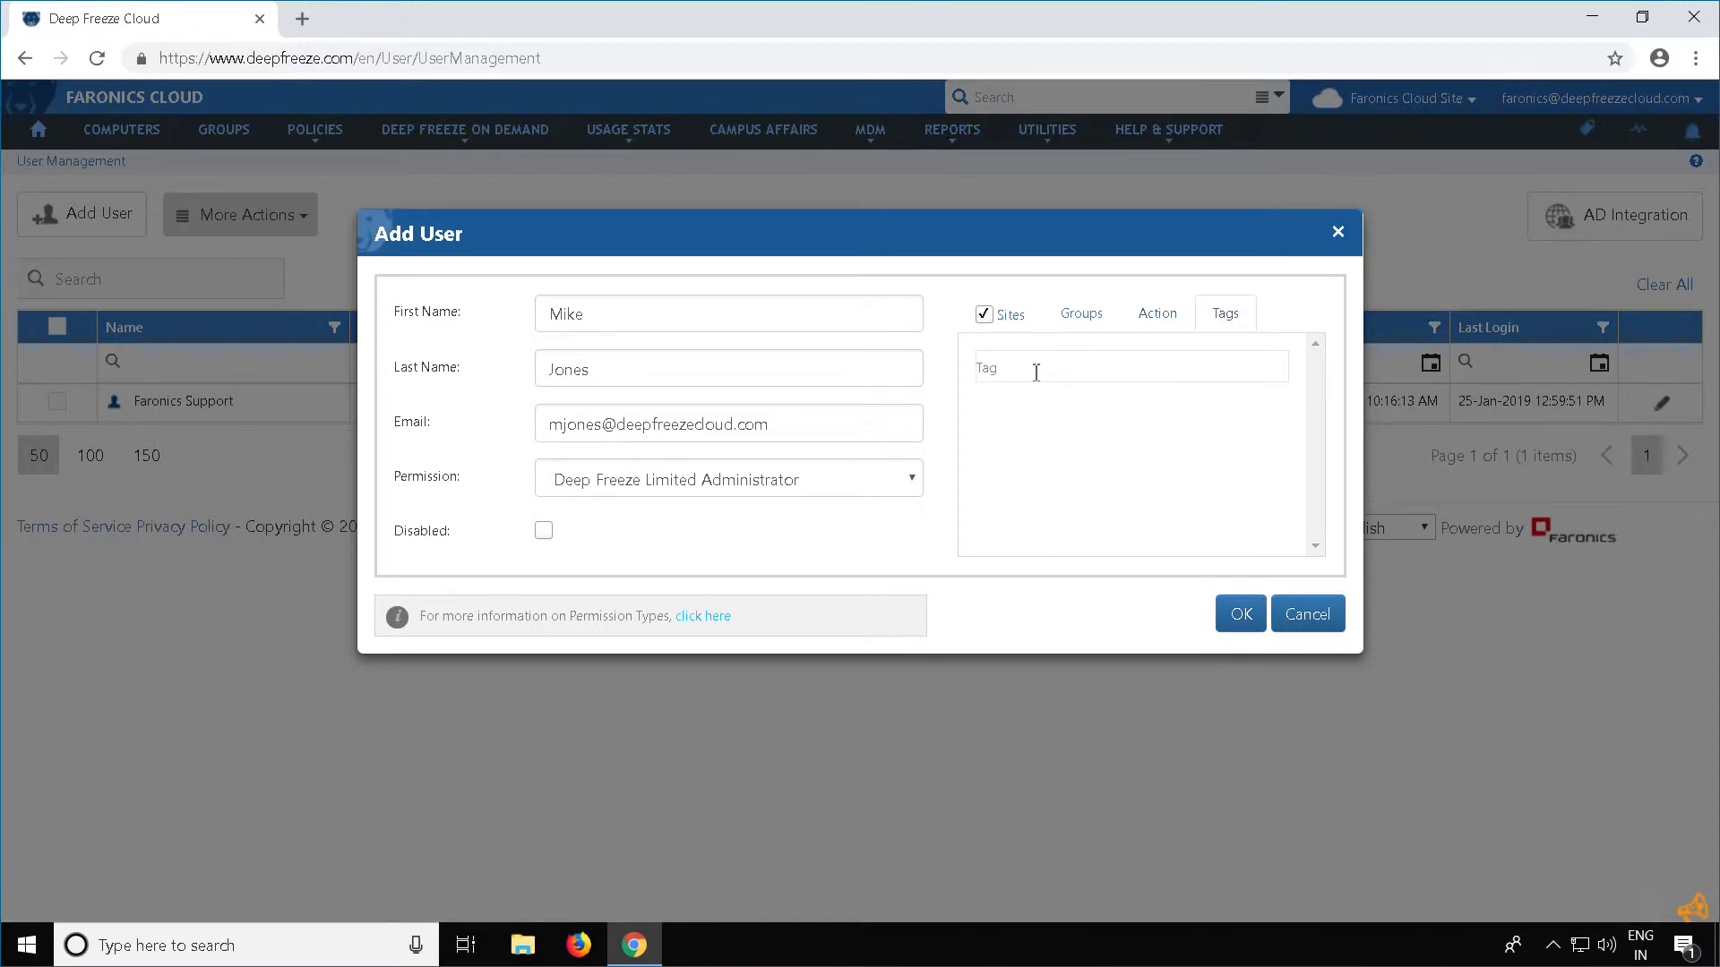
Make the user a Teacher Administrator with access to Faronics Cloud Site only
{"action": "left_click", "coordinate": [788, 485]}
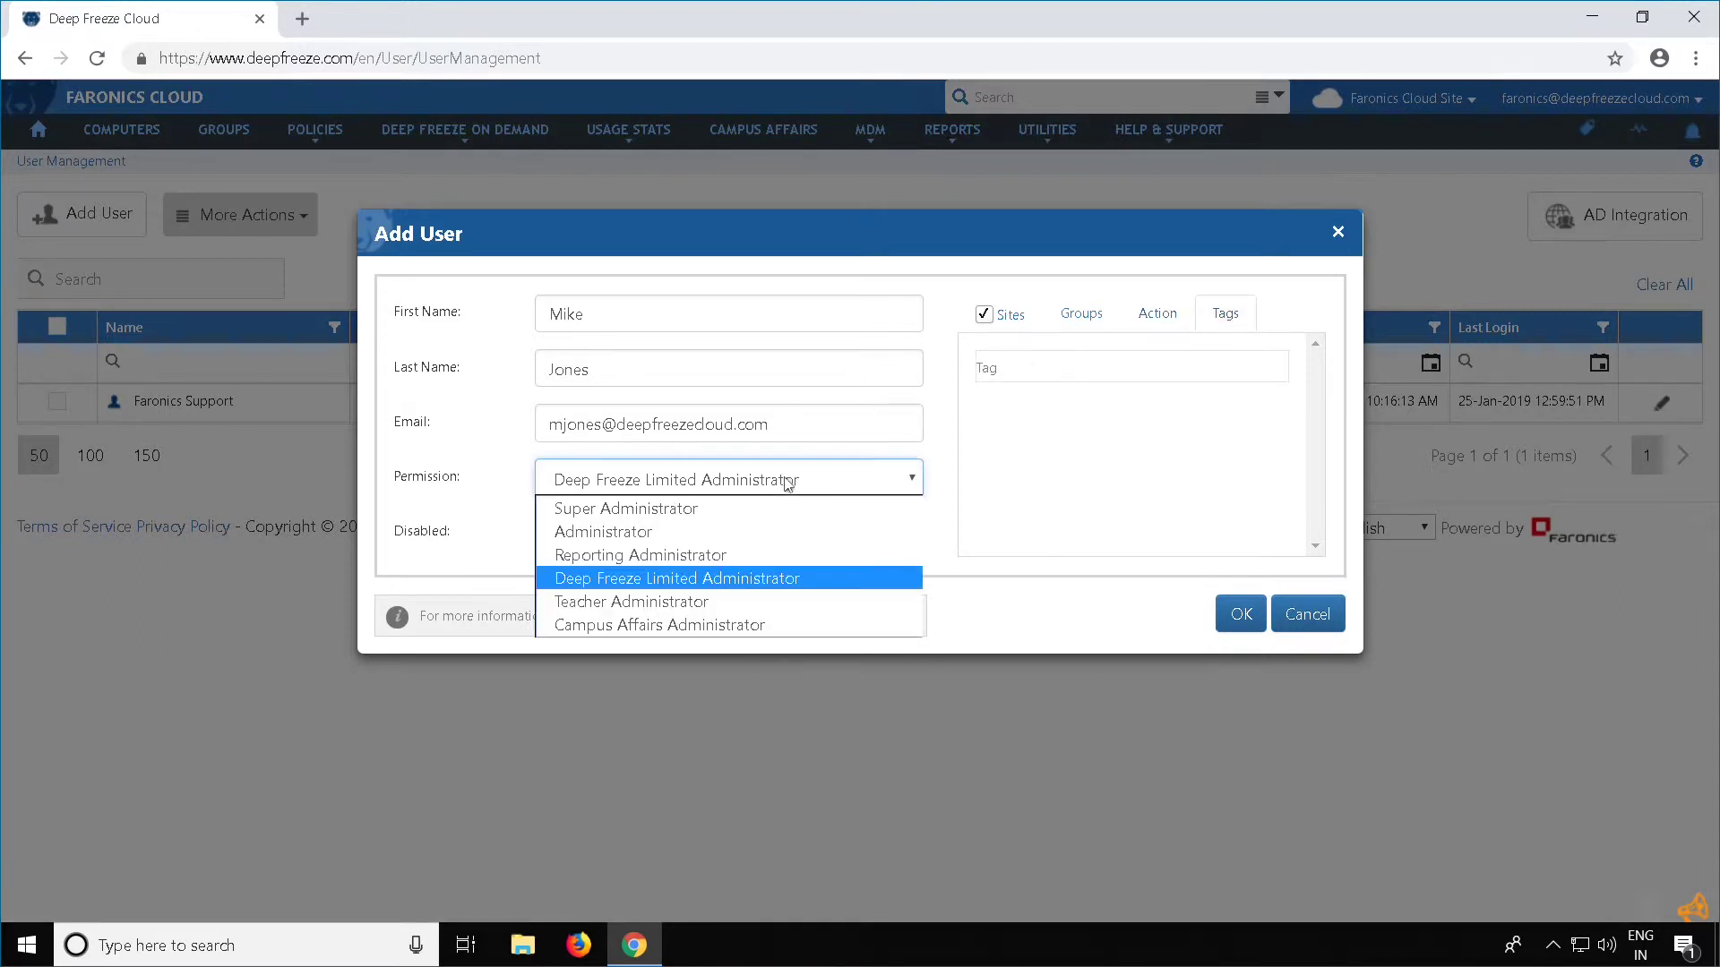
{"action": "left_click", "coordinate": [712, 602]}
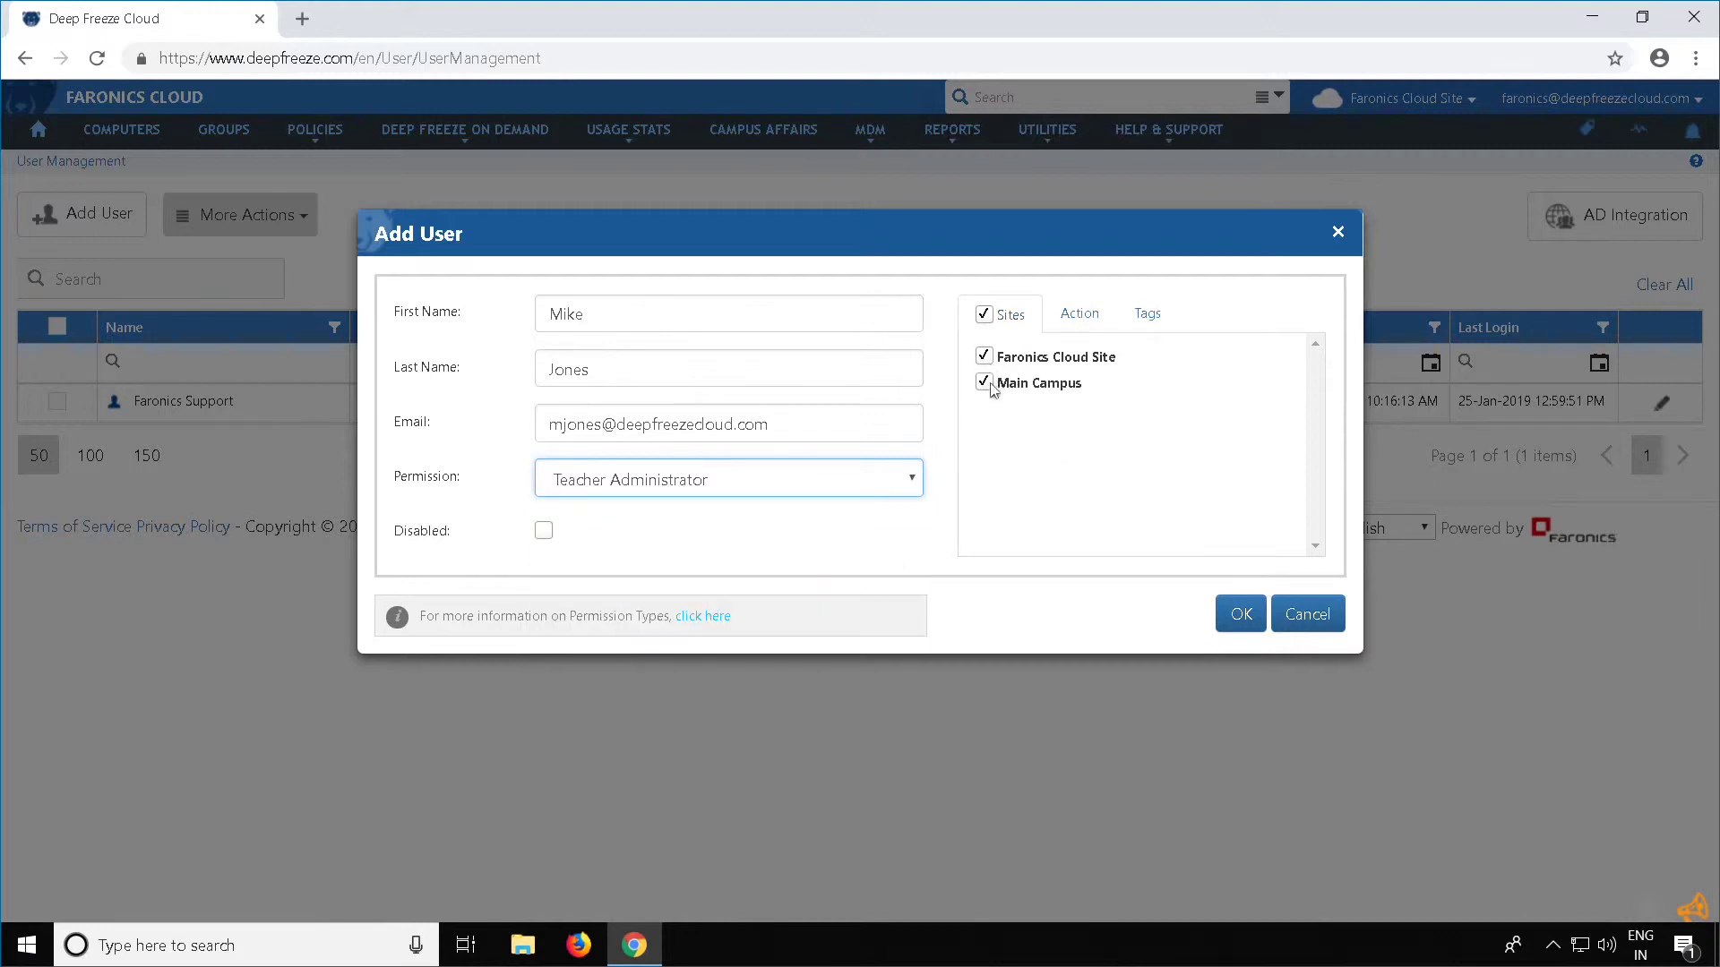
{"action": "left_click", "coordinate": [985, 382]}
Review Teacher Administrator's Workstation, Deep Freeze, Scheduler and Other actions, then its tags
{"action": "left_click", "coordinate": [1084, 324]}
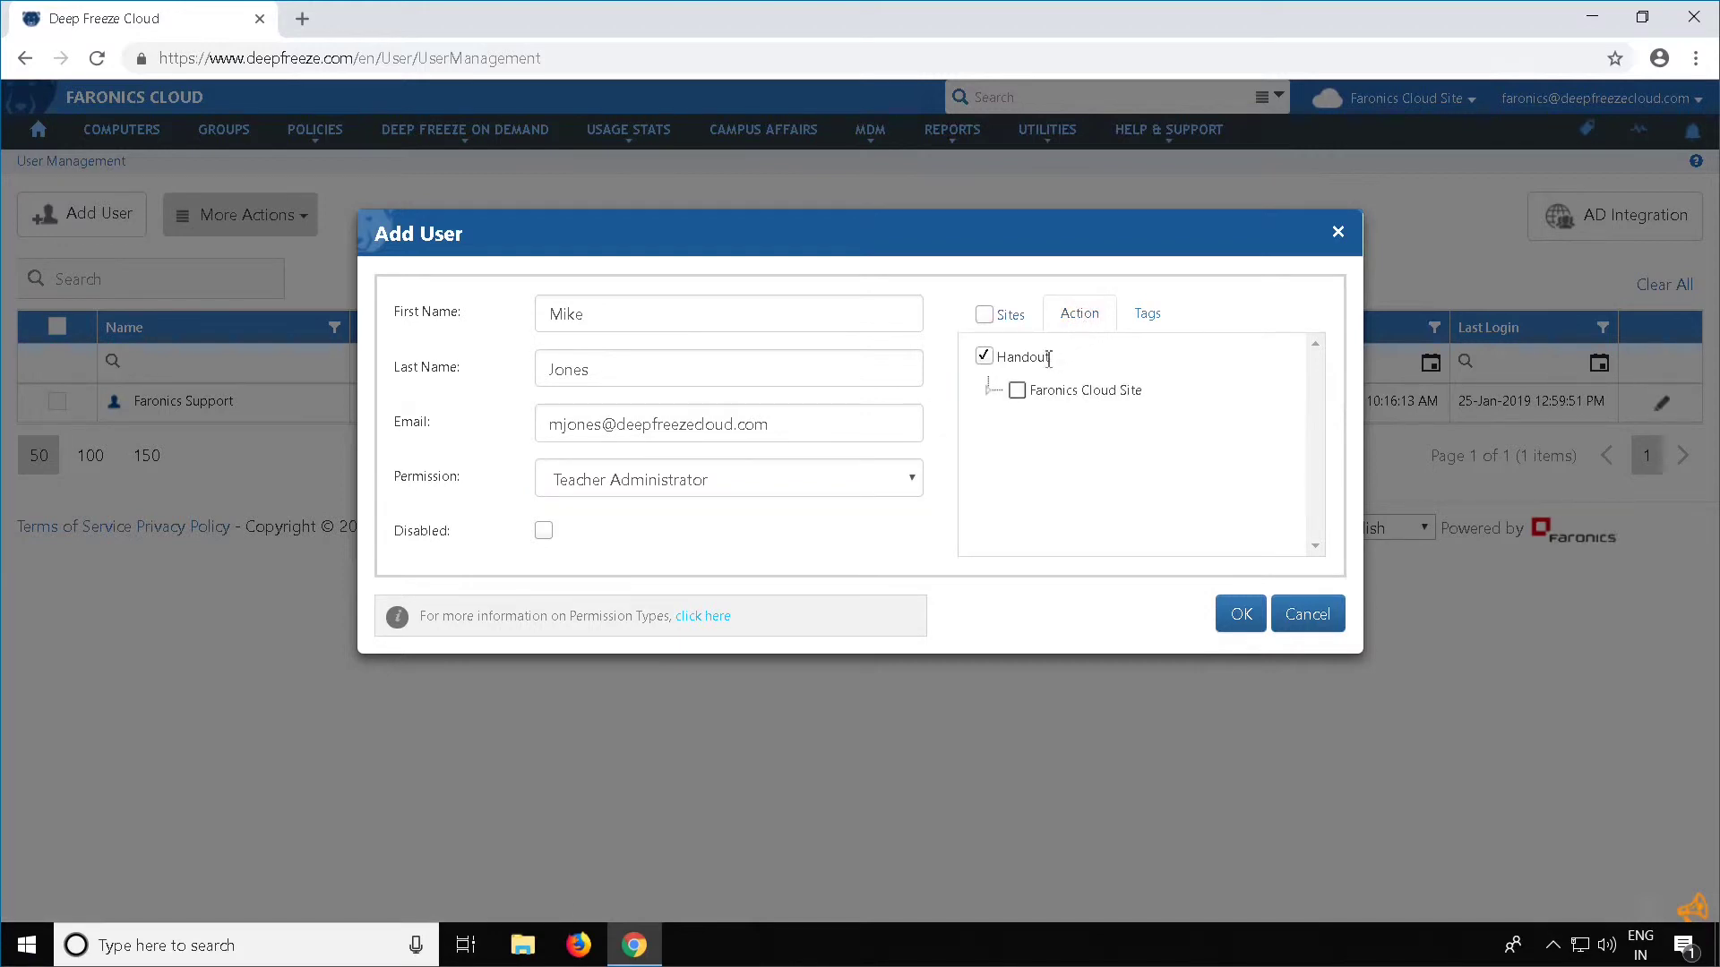
{"action": "left_click", "coordinate": [988, 389]}
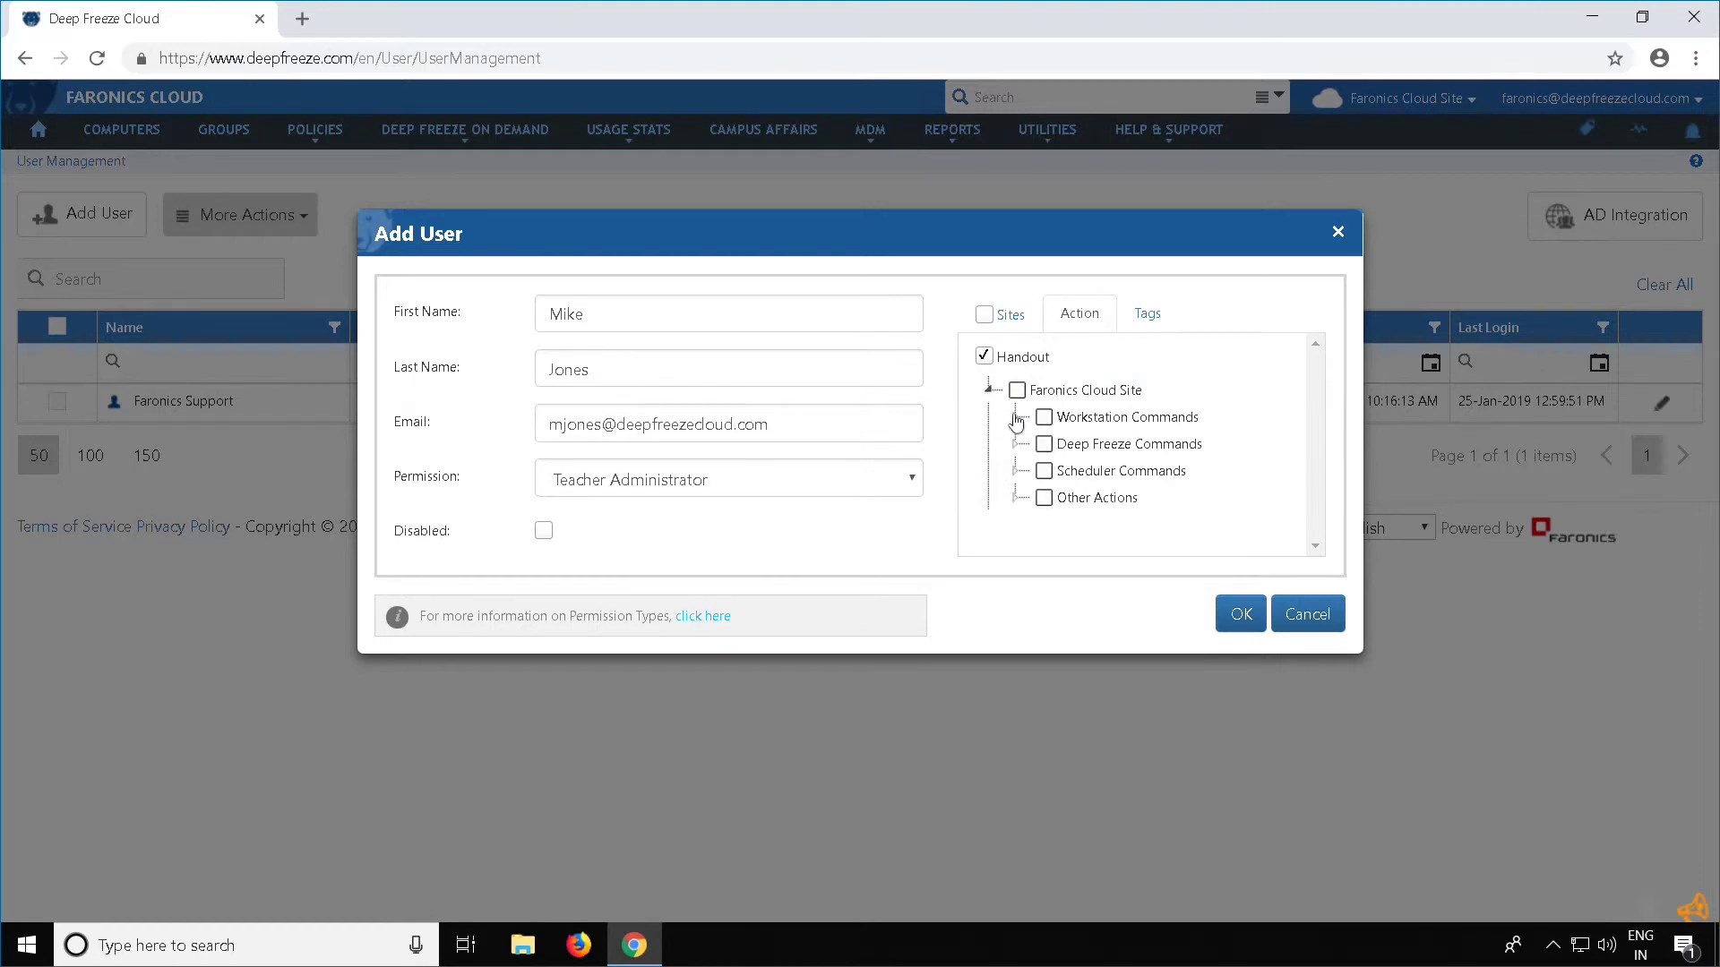
{"action": "left_click", "coordinate": [1016, 417]}
{"action": "left_click", "coordinate": [1016, 418]}
{"action": "left_click", "coordinate": [1018, 445]}
{"action": "left_click", "coordinate": [1018, 445]}
{"action": "left_click", "coordinate": [1017, 472]}
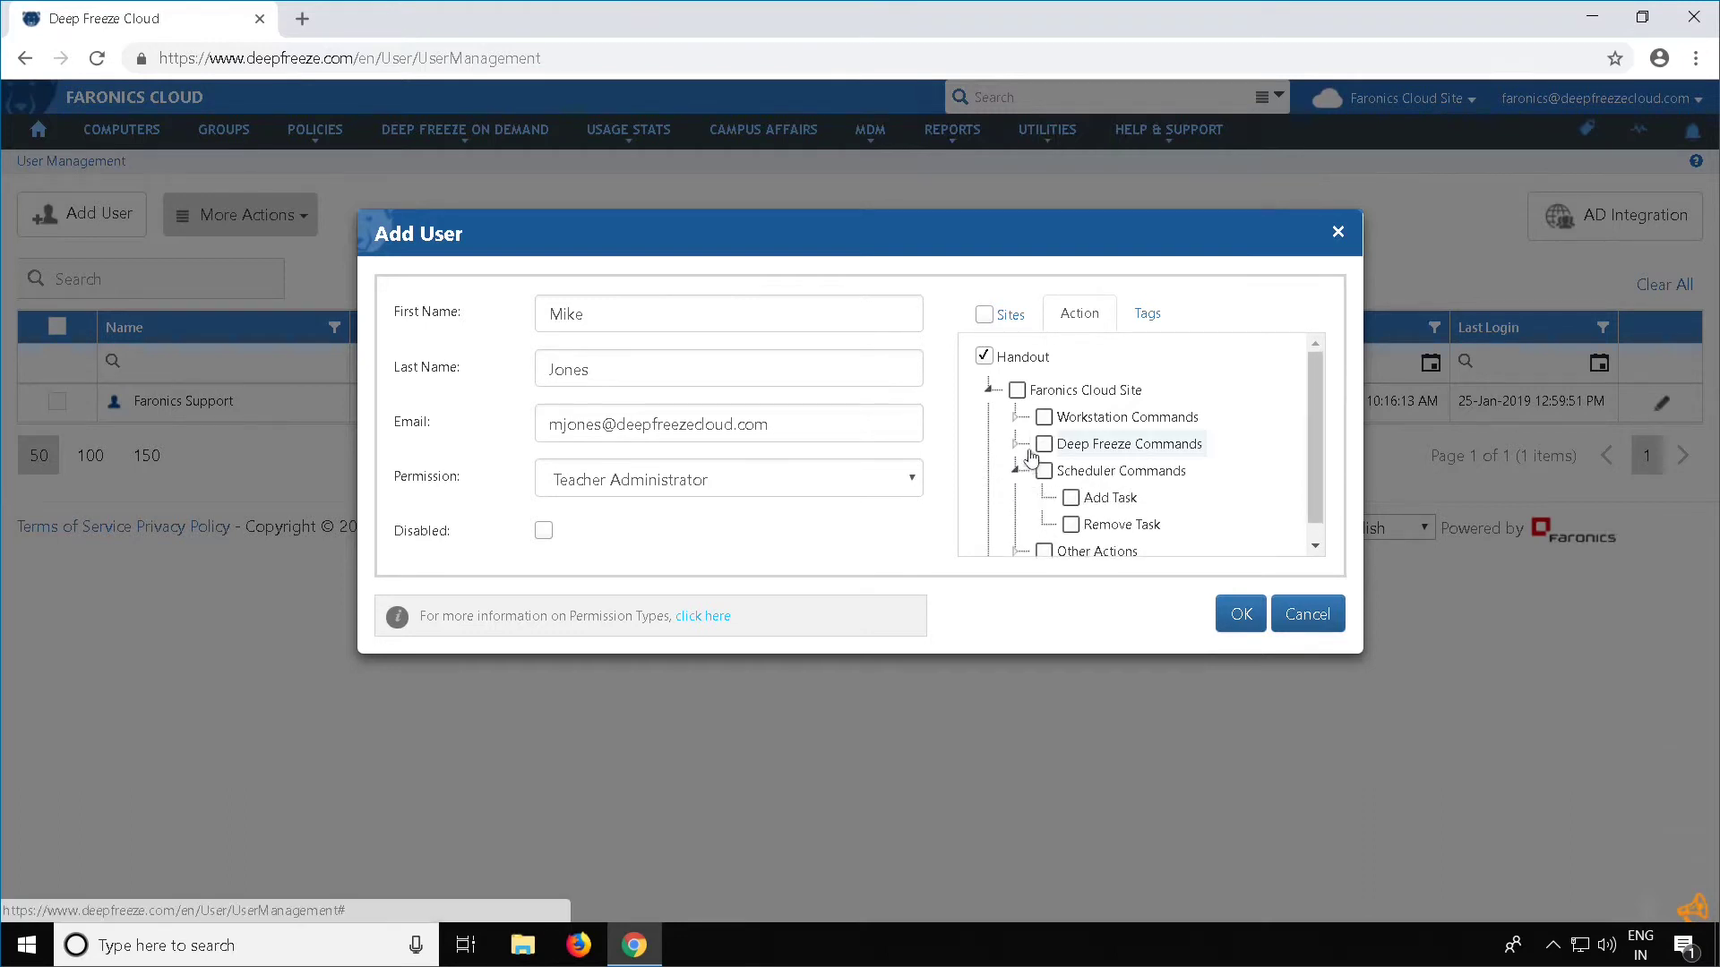
{"action": "left_click", "coordinate": [1016, 453]}
{"action": "left_click", "coordinate": [1017, 497]}
{"action": "scroll", "coordinate": [1052, 463], "scroll_direction": "down", "scroll_amount": 2}
{"action": "scroll", "coordinate": [1048, 457], "scroll_direction": "up", "scroll_amount": 3}
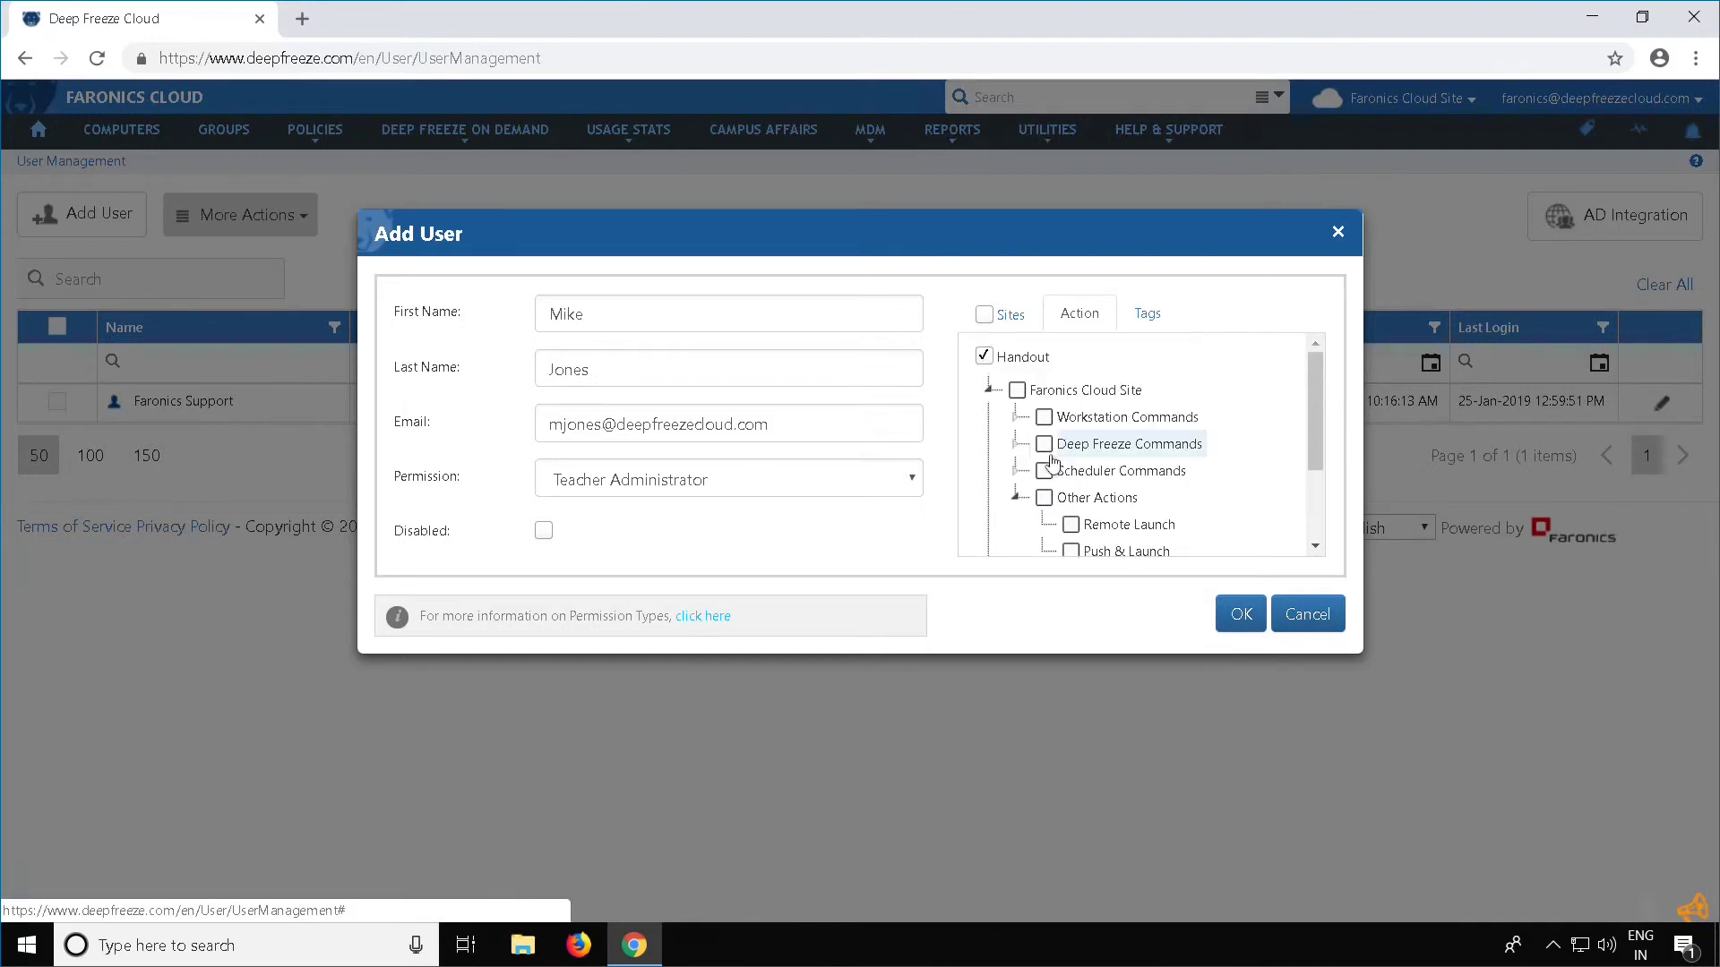
{"action": "left_click", "coordinate": [1019, 498]}
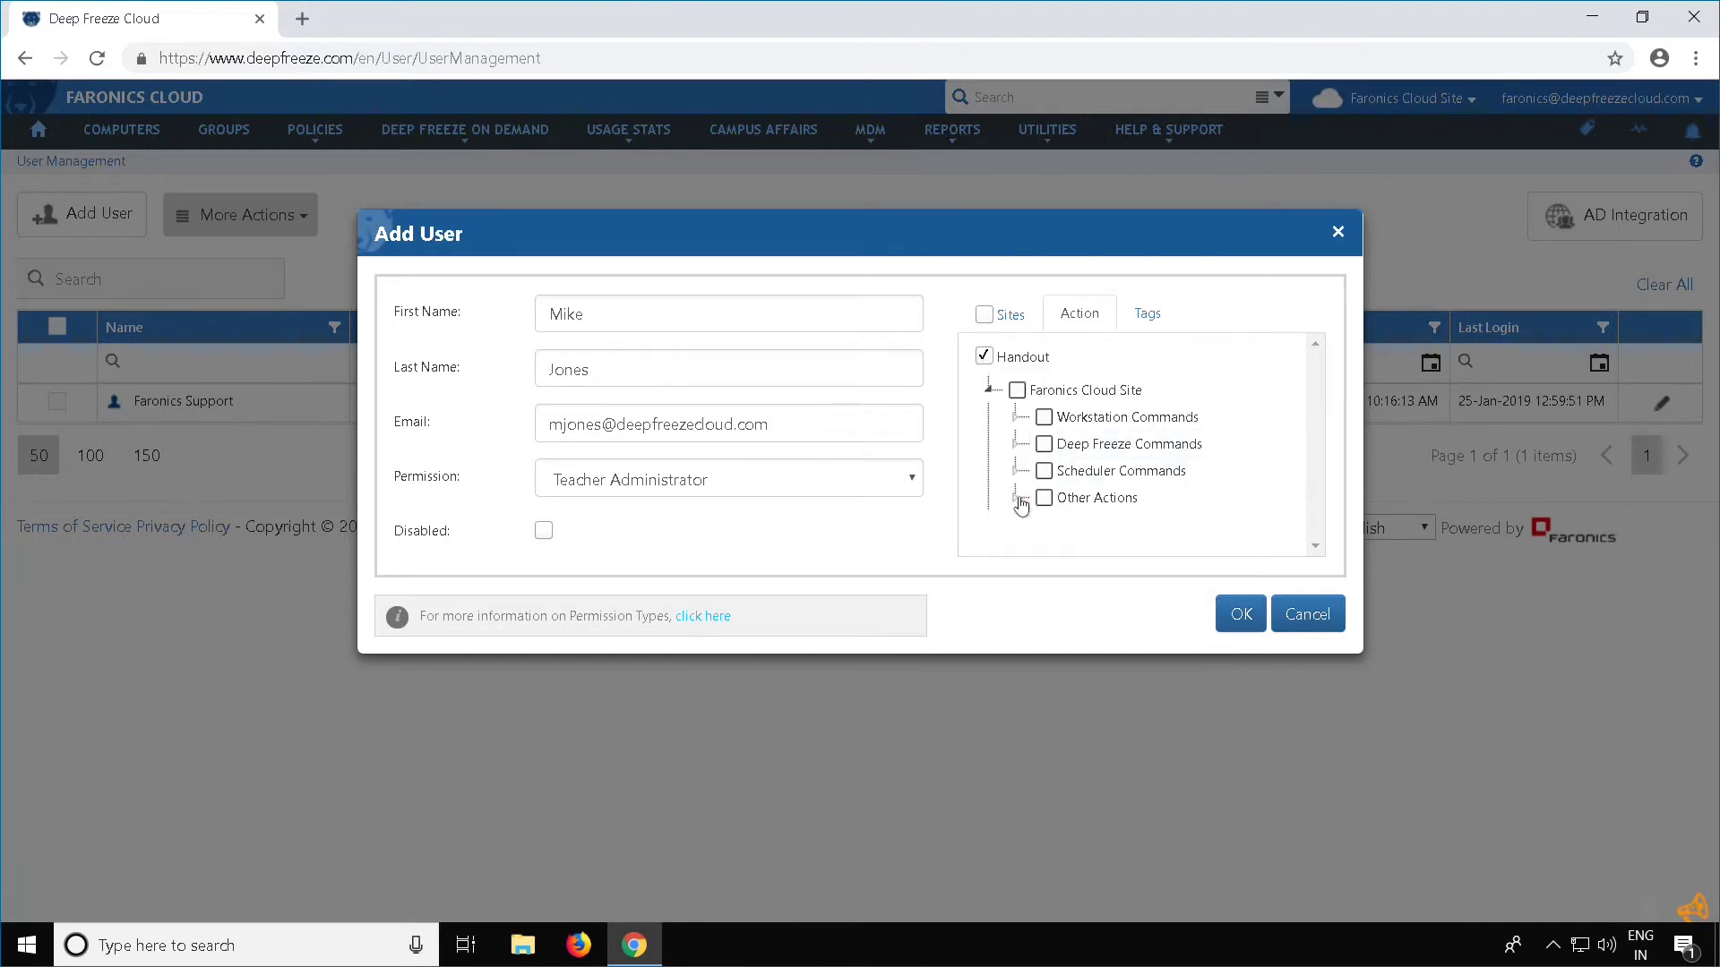
{"action": "left_click", "coordinate": [1147, 315]}
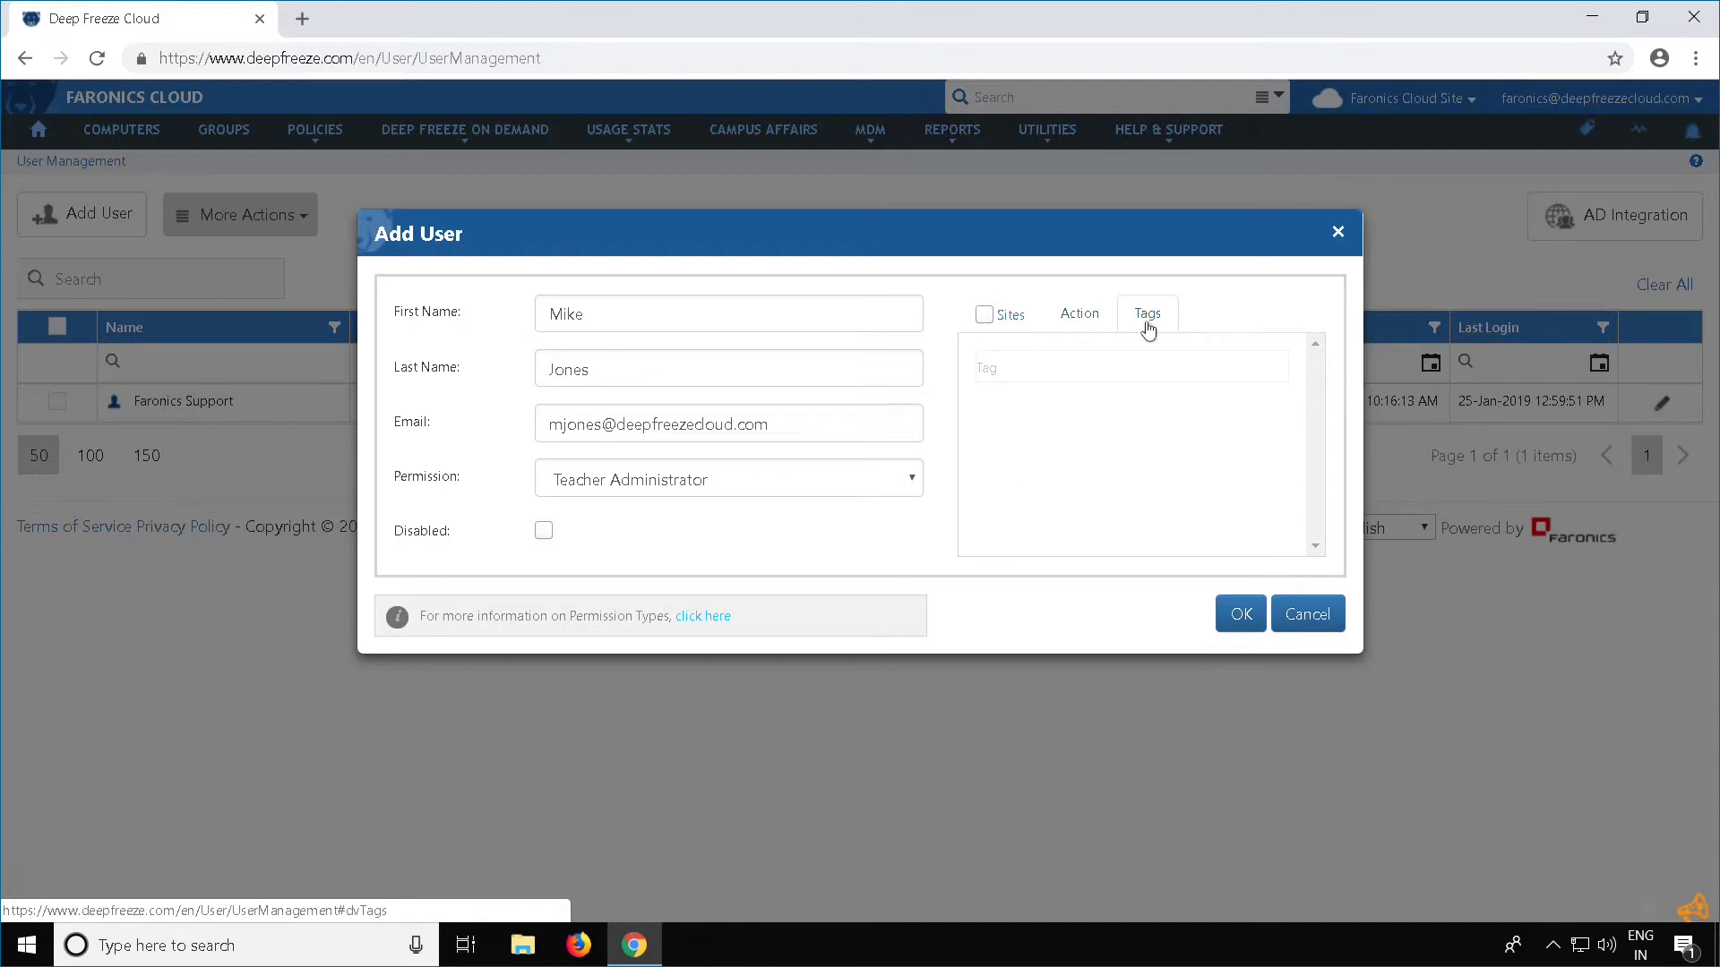
Switch to Campus Affairs Administrator and review its Faronics Cloud Site content actions and tags
{"action": "left_click", "coordinate": [839, 483]}
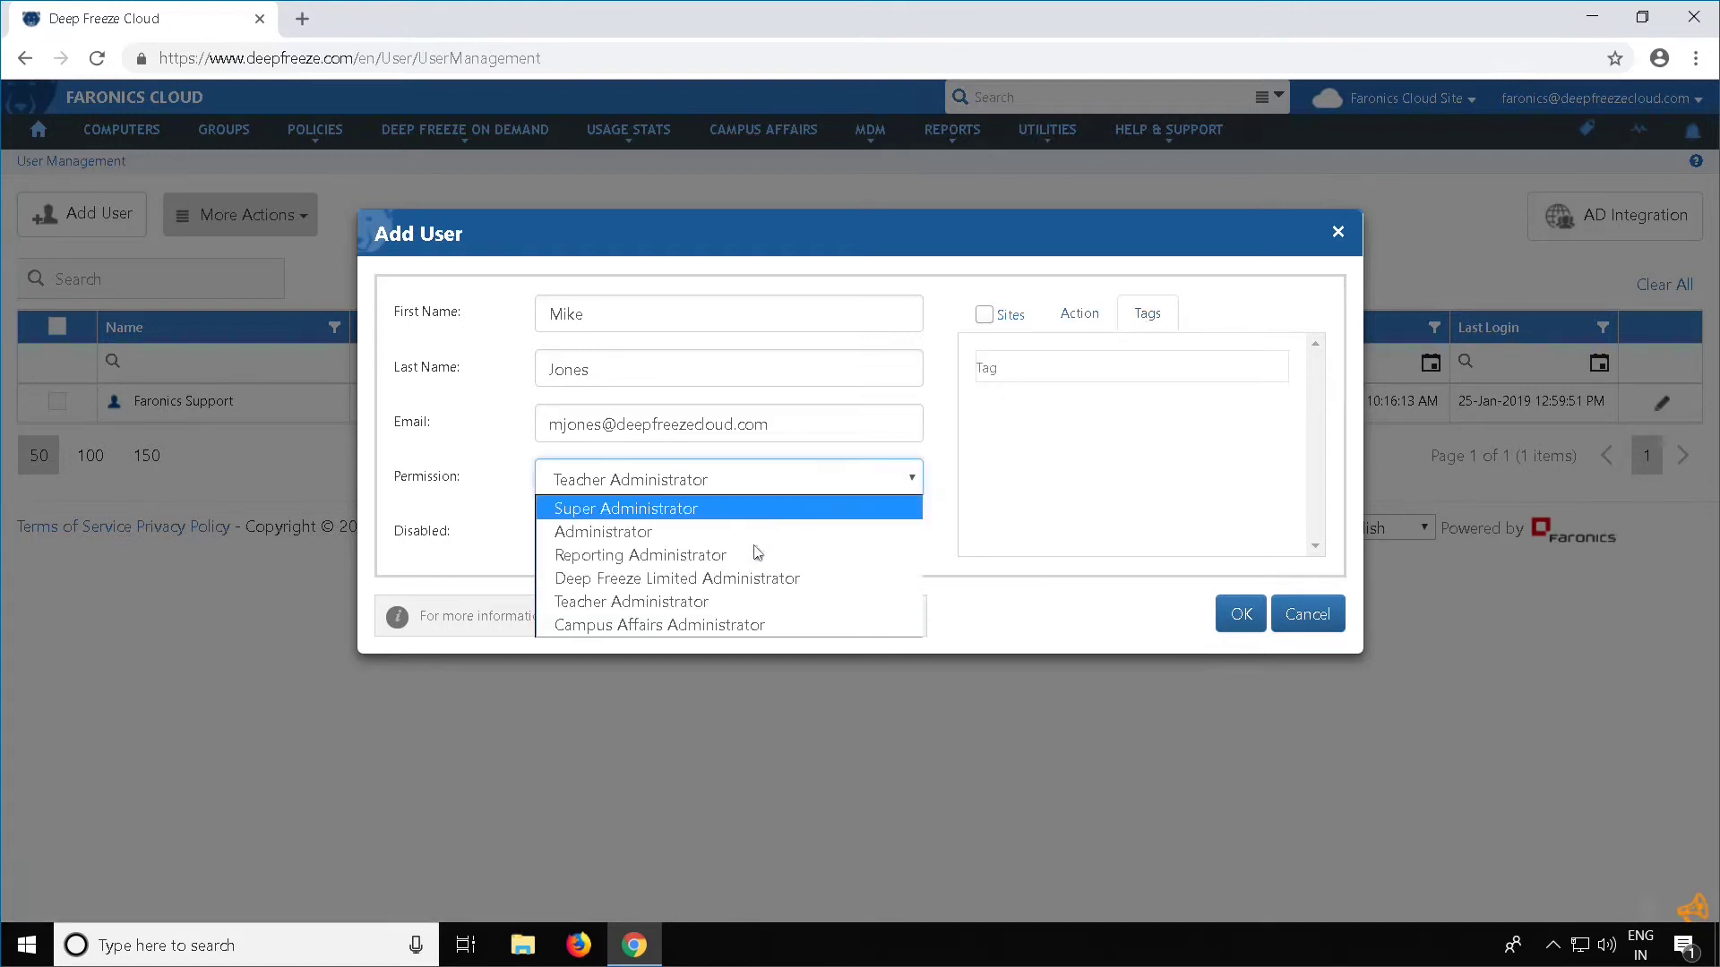
{"action": "left_click", "coordinate": [720, 627]}
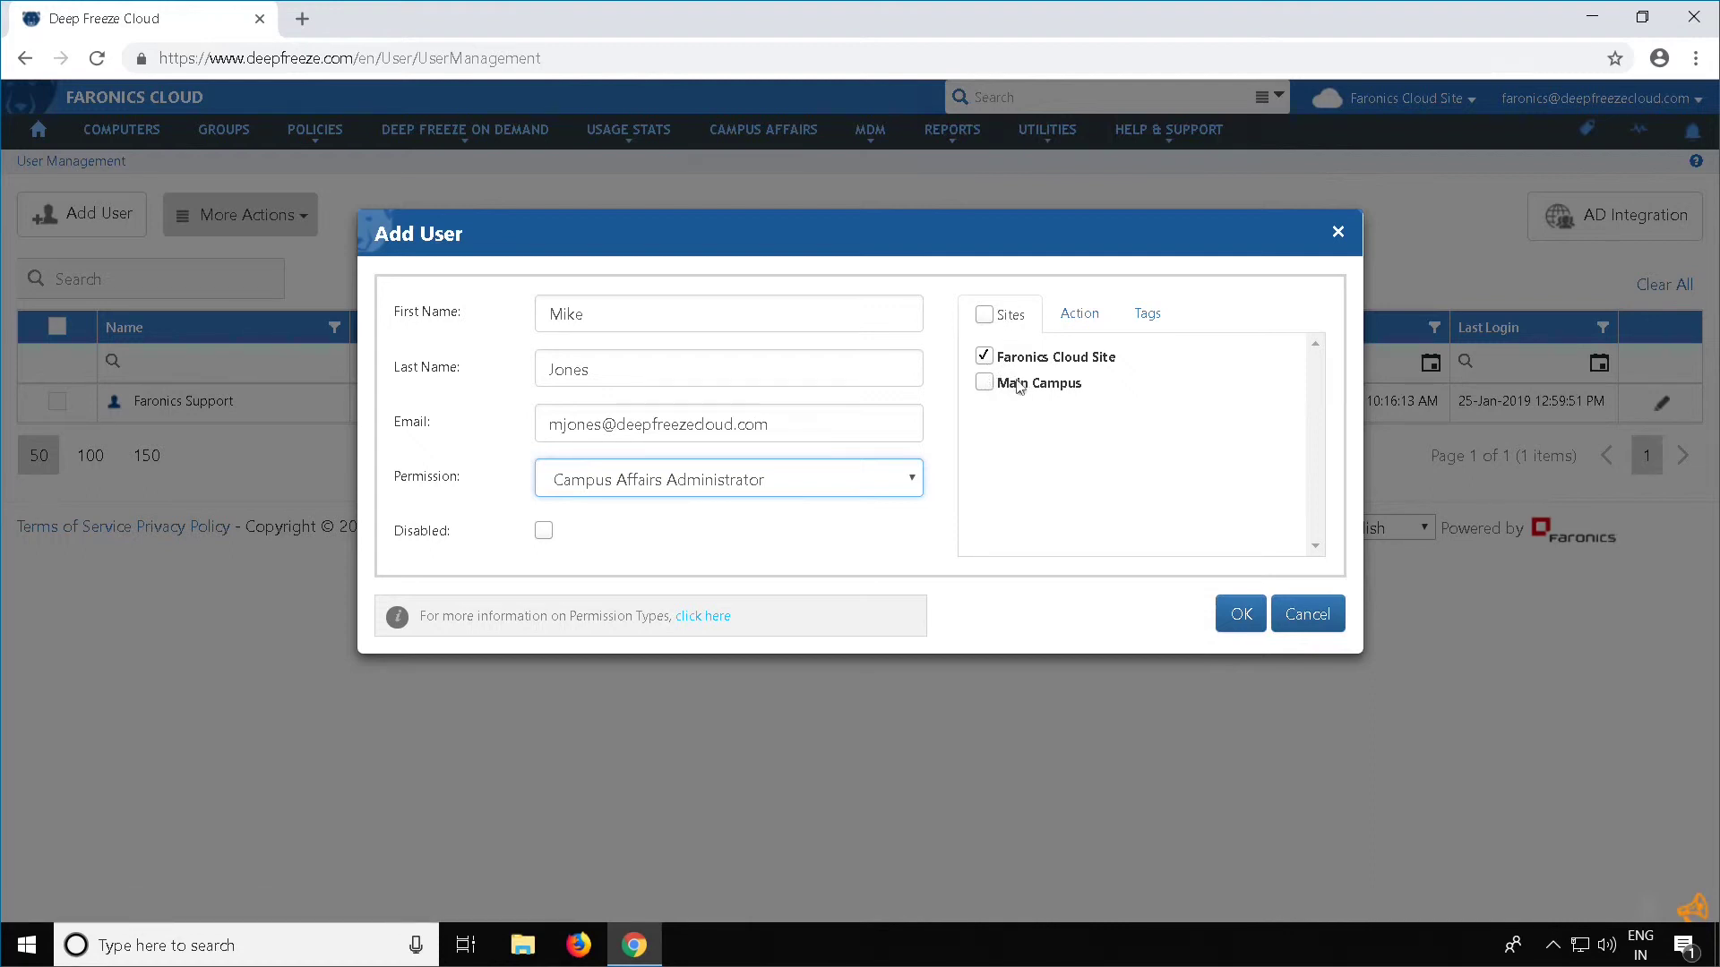
{"action": "left_click", "coordinate": [1080, 316]}
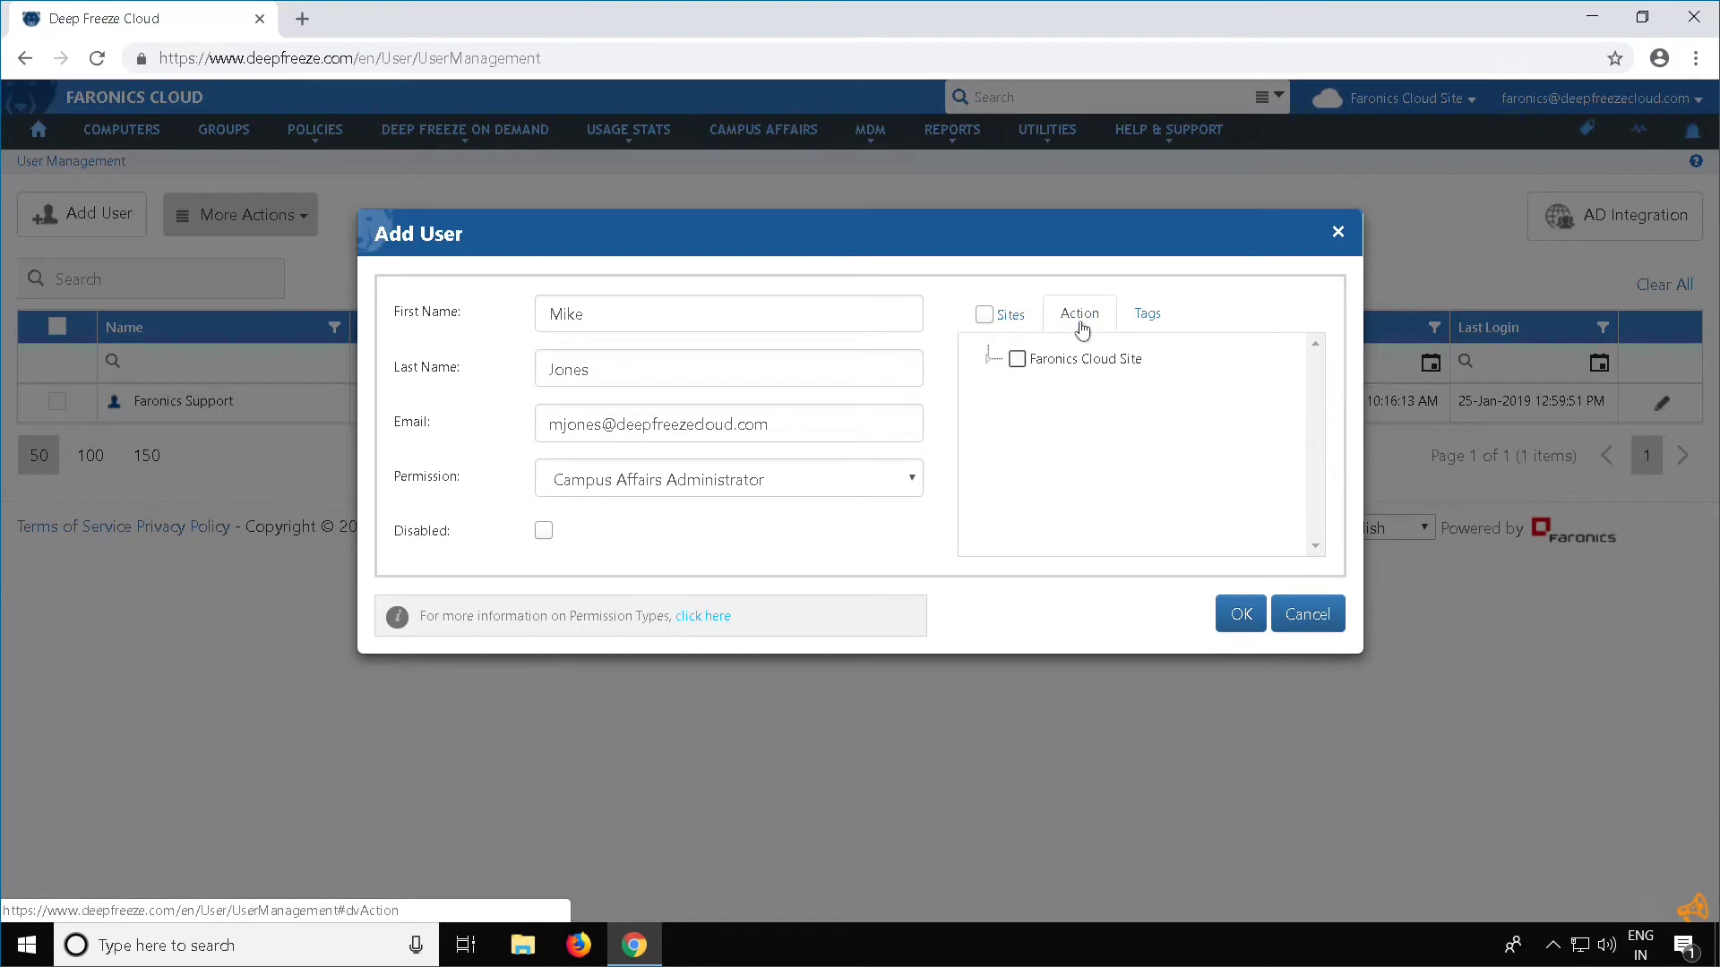
{"action": "left_click", "coordinate": [988, 359]}
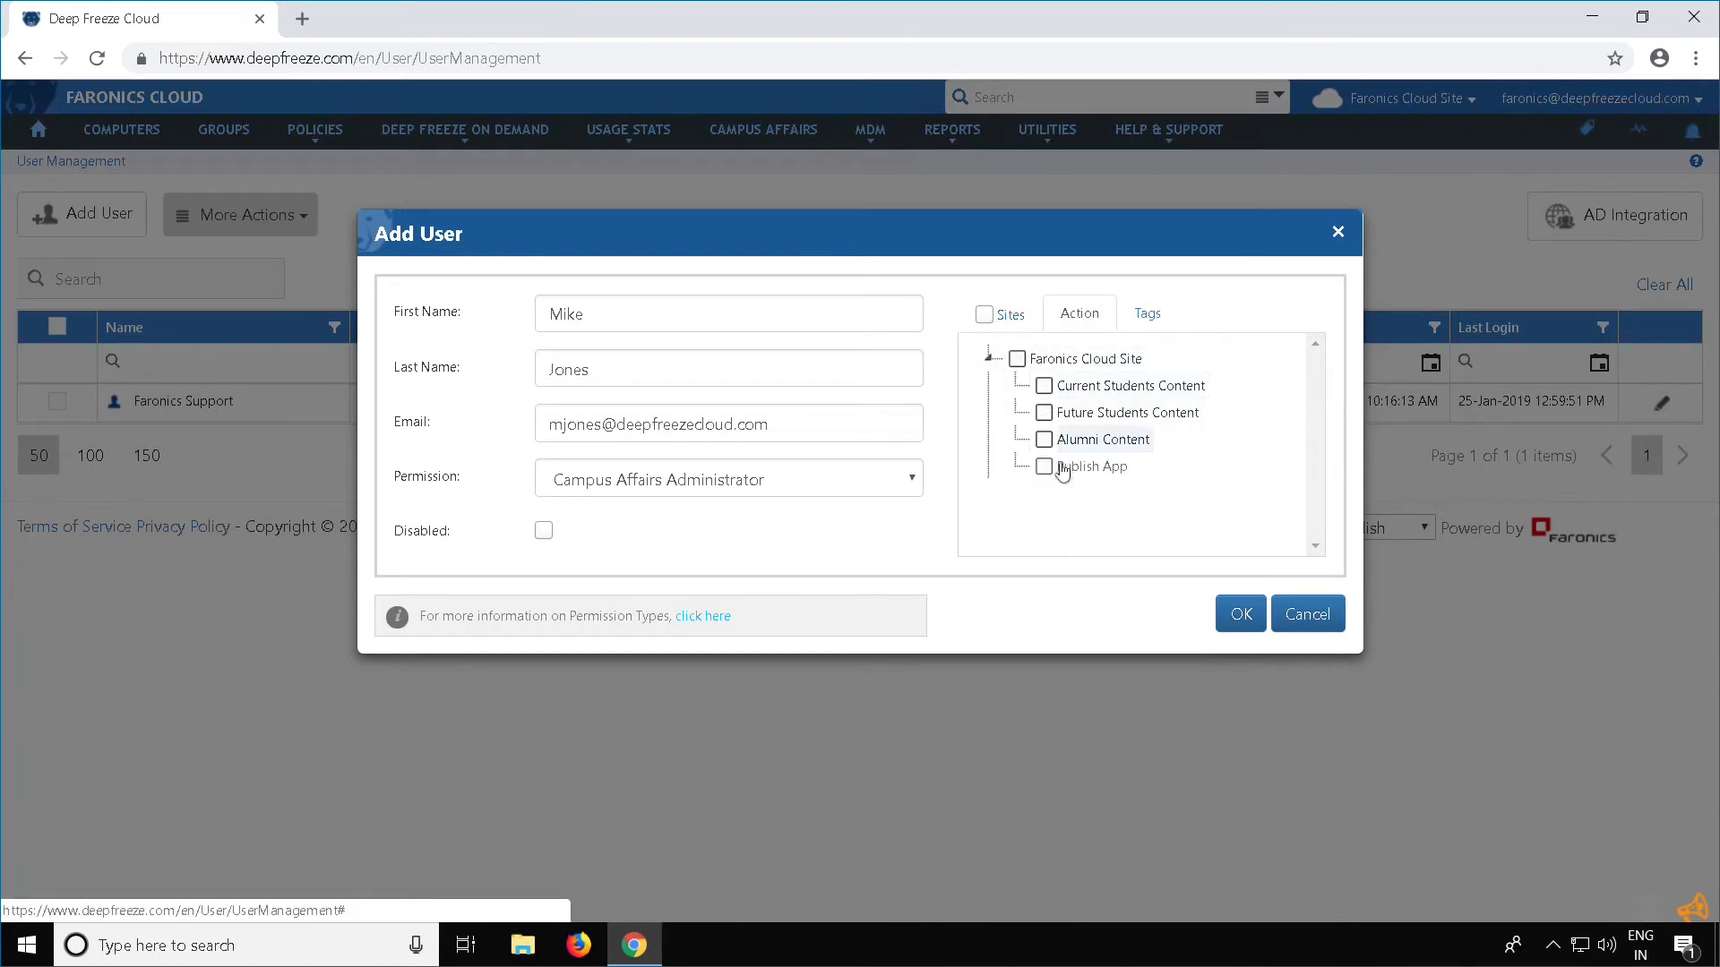
{"action": "left_click", "coordinate": [1141, 329]}
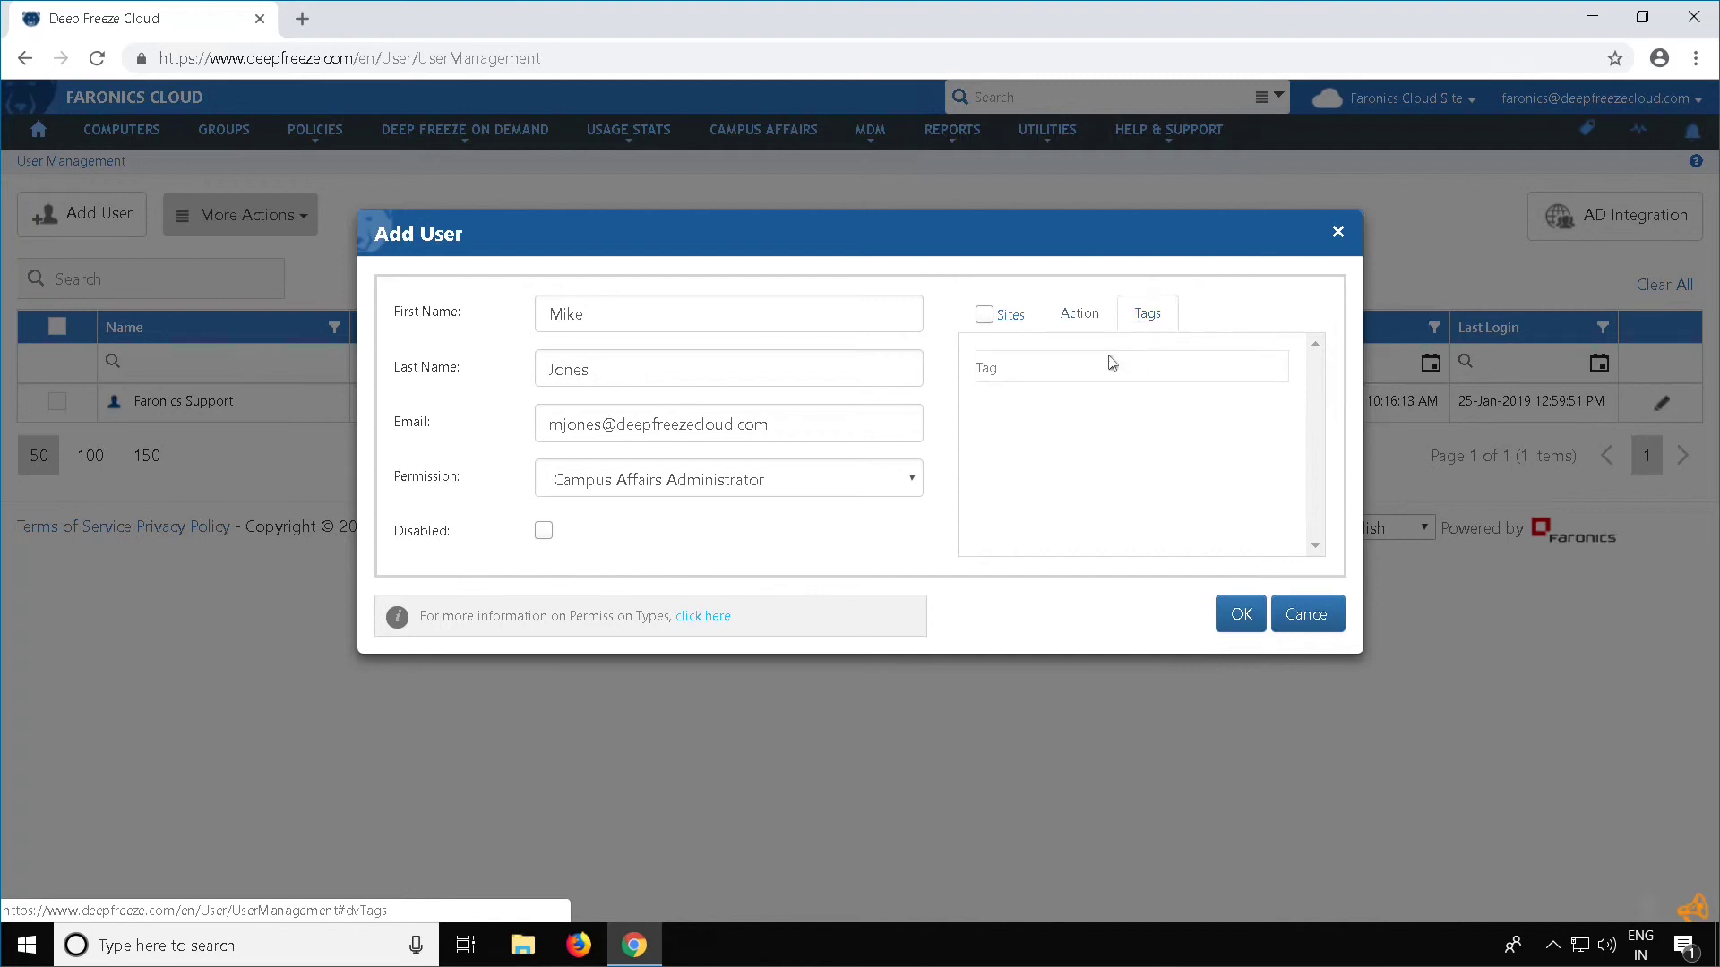
{"action": "left_click", "coordinate": [869, 485]}
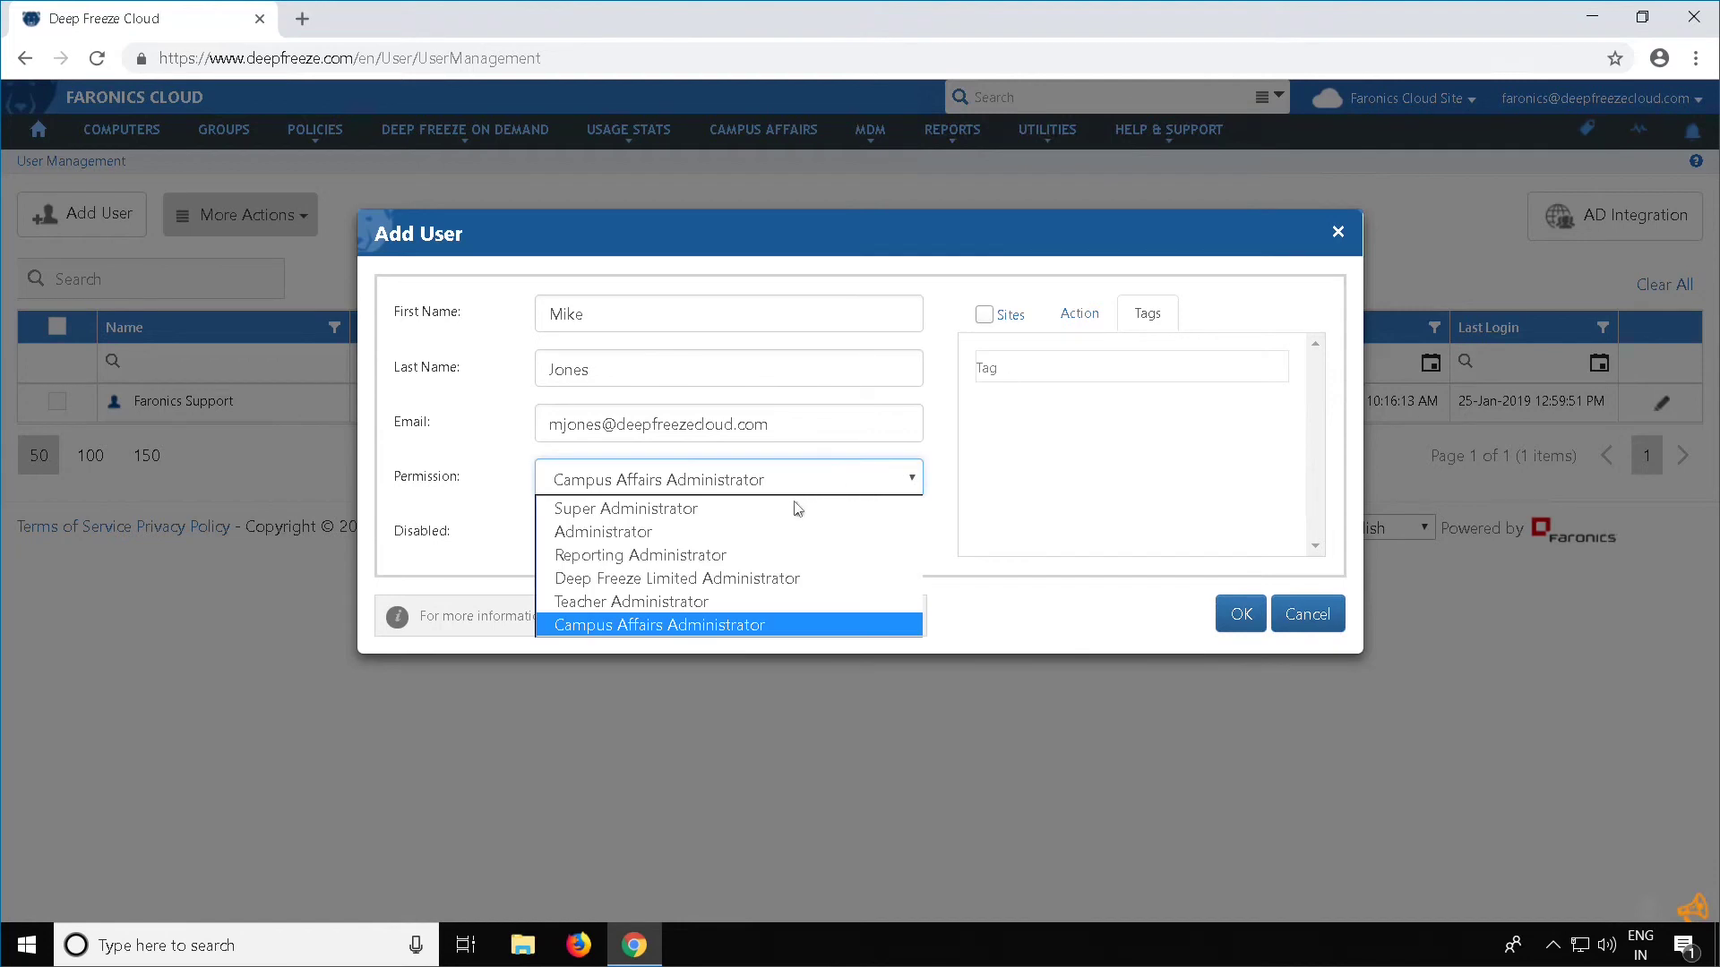
Set permission to Administrator with Main Campus added, check its Features, and save the user
{"action": "left_click", "coordinate": [731, 532]}
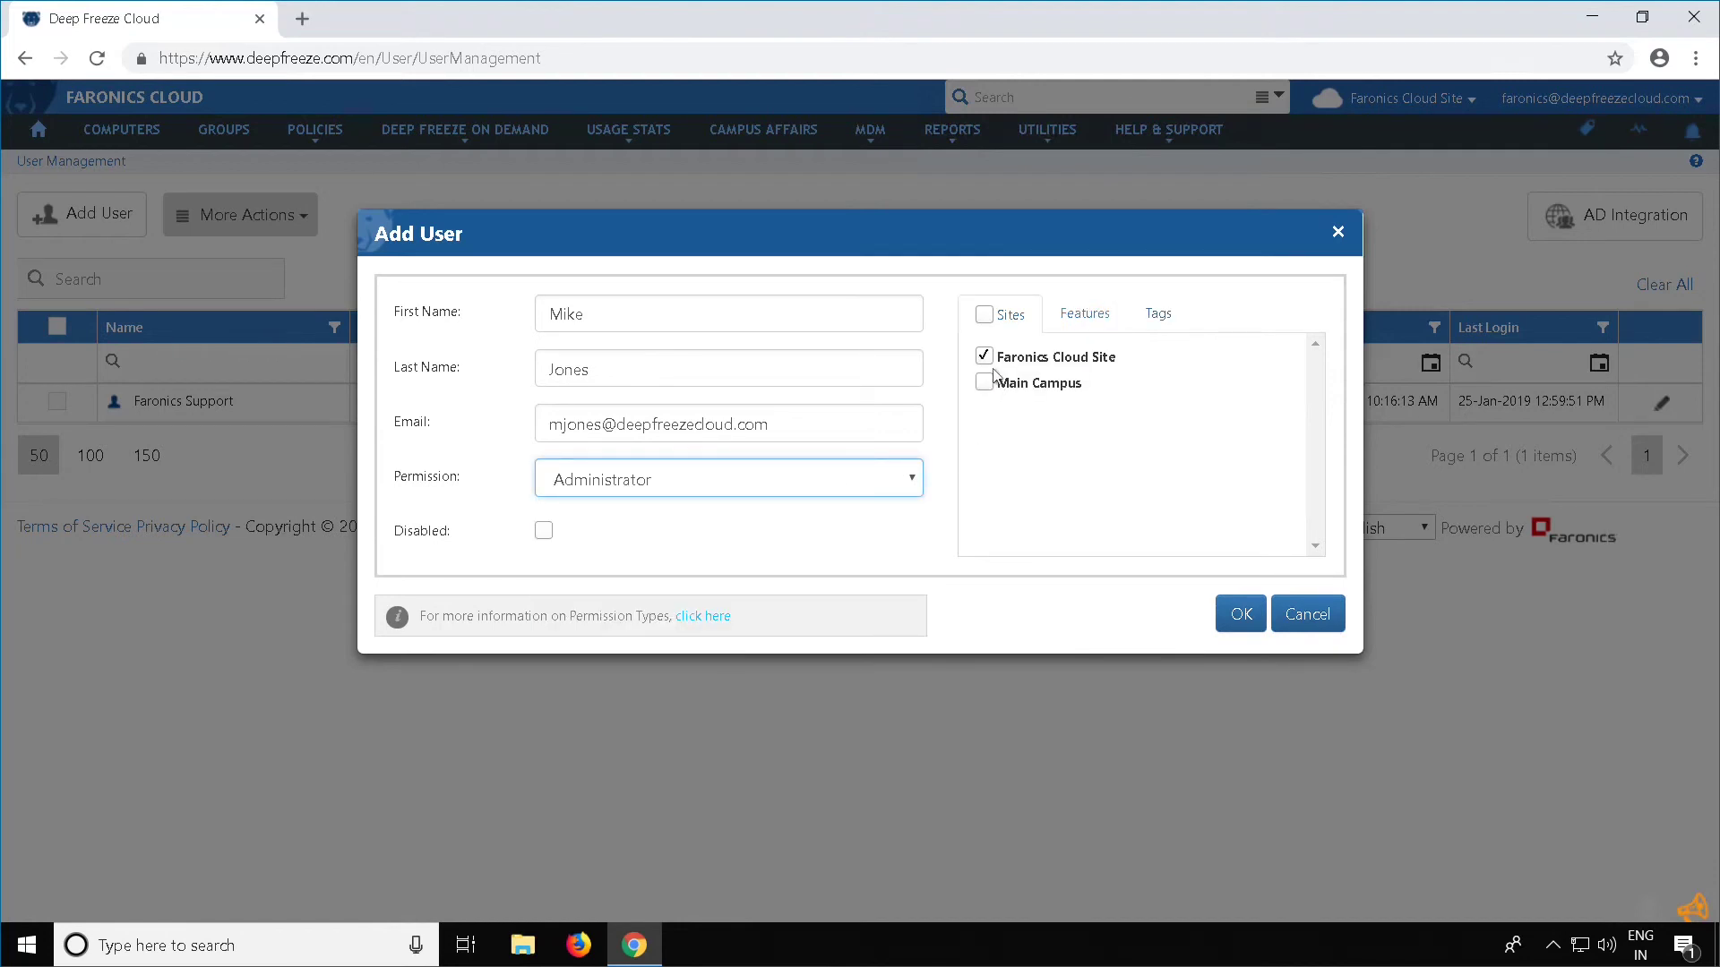
{"action": "left_click", "coordinate": [984, 383]}
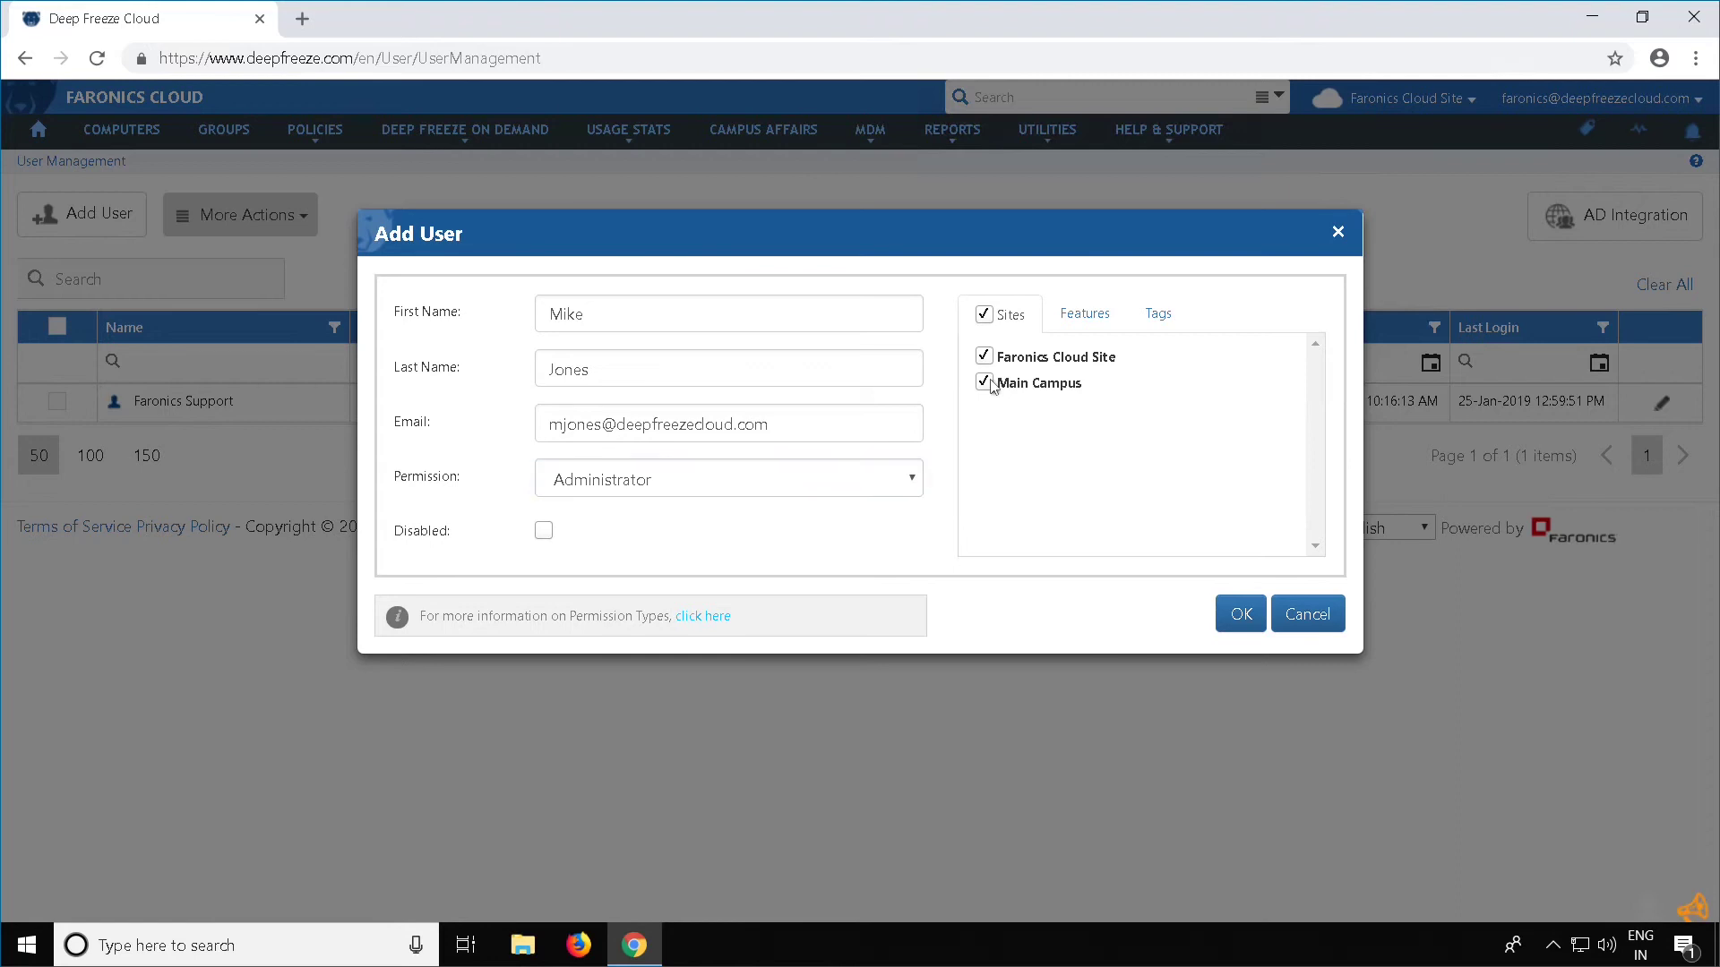
{"action": "left_click", "coordinate": [1068, 332]}
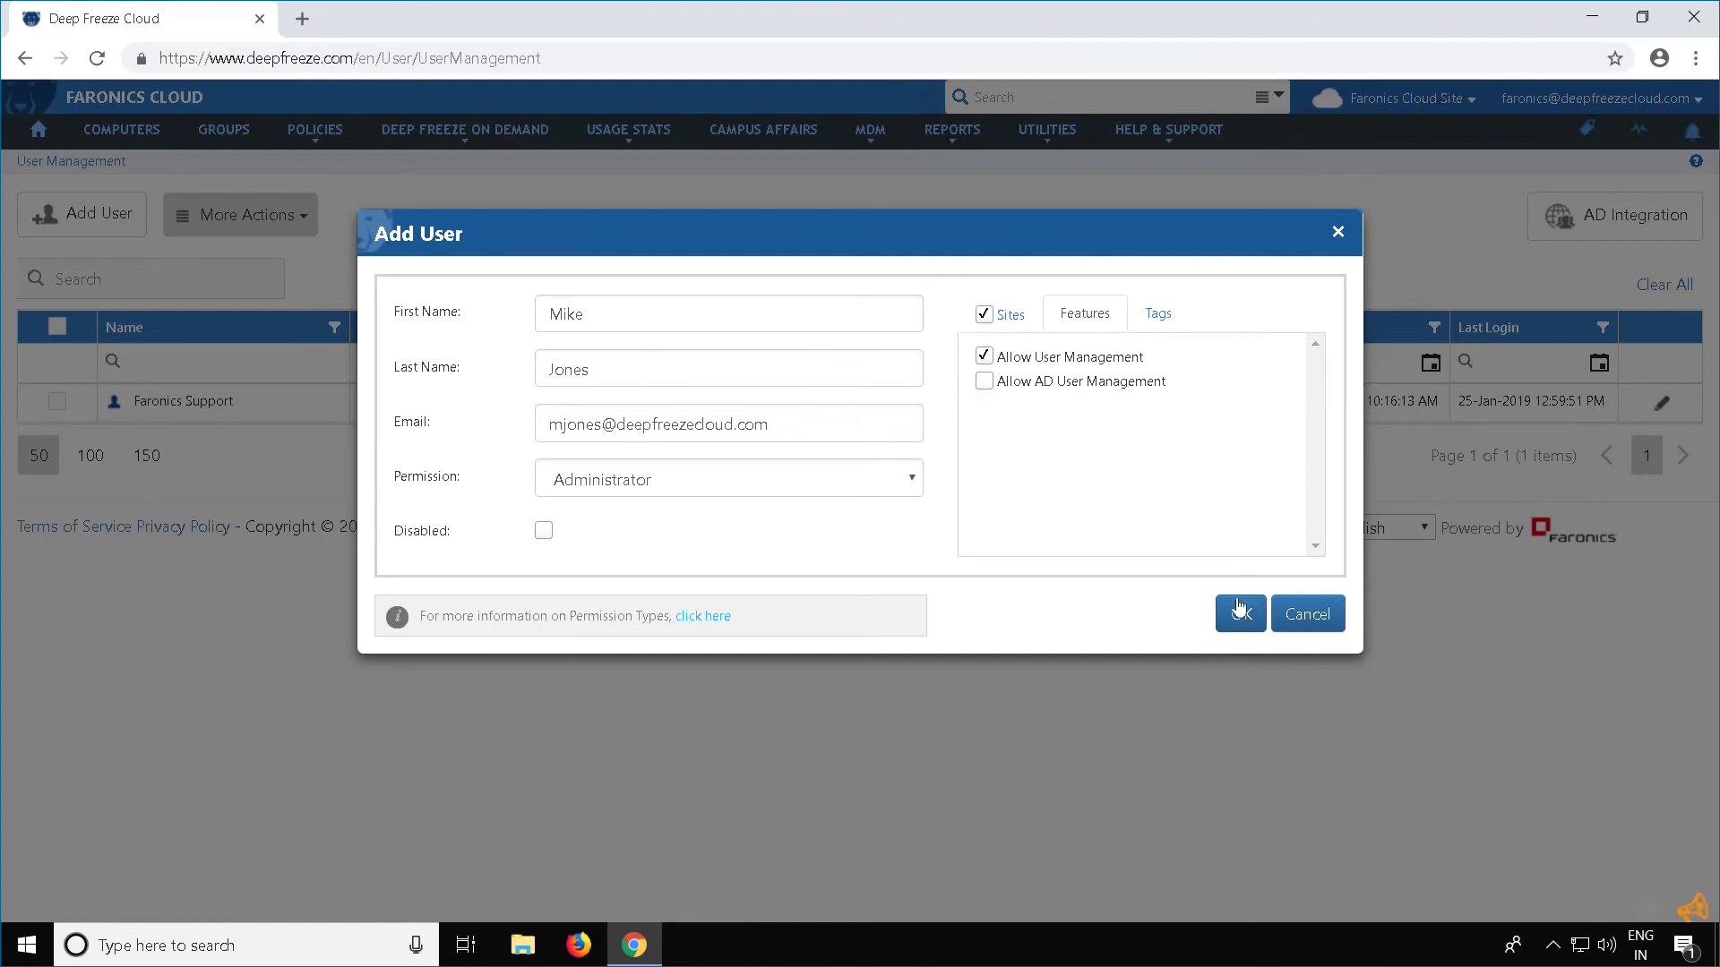
{"action": "left_click", "coordinate": [1241, 612]}
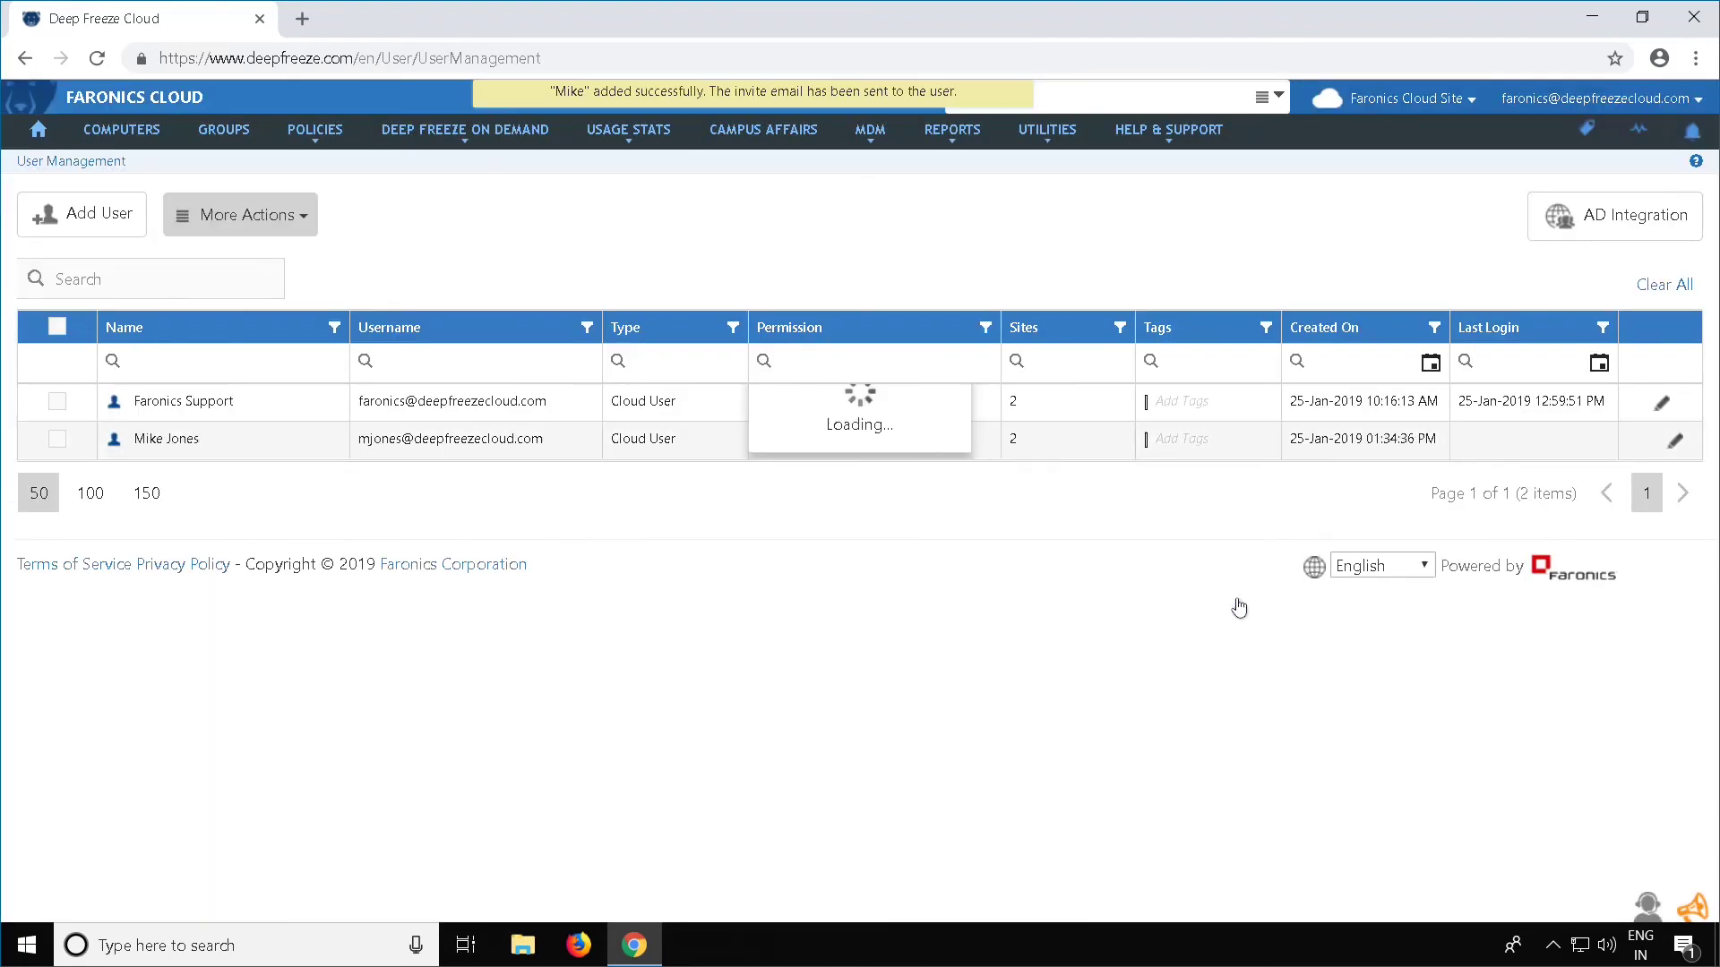